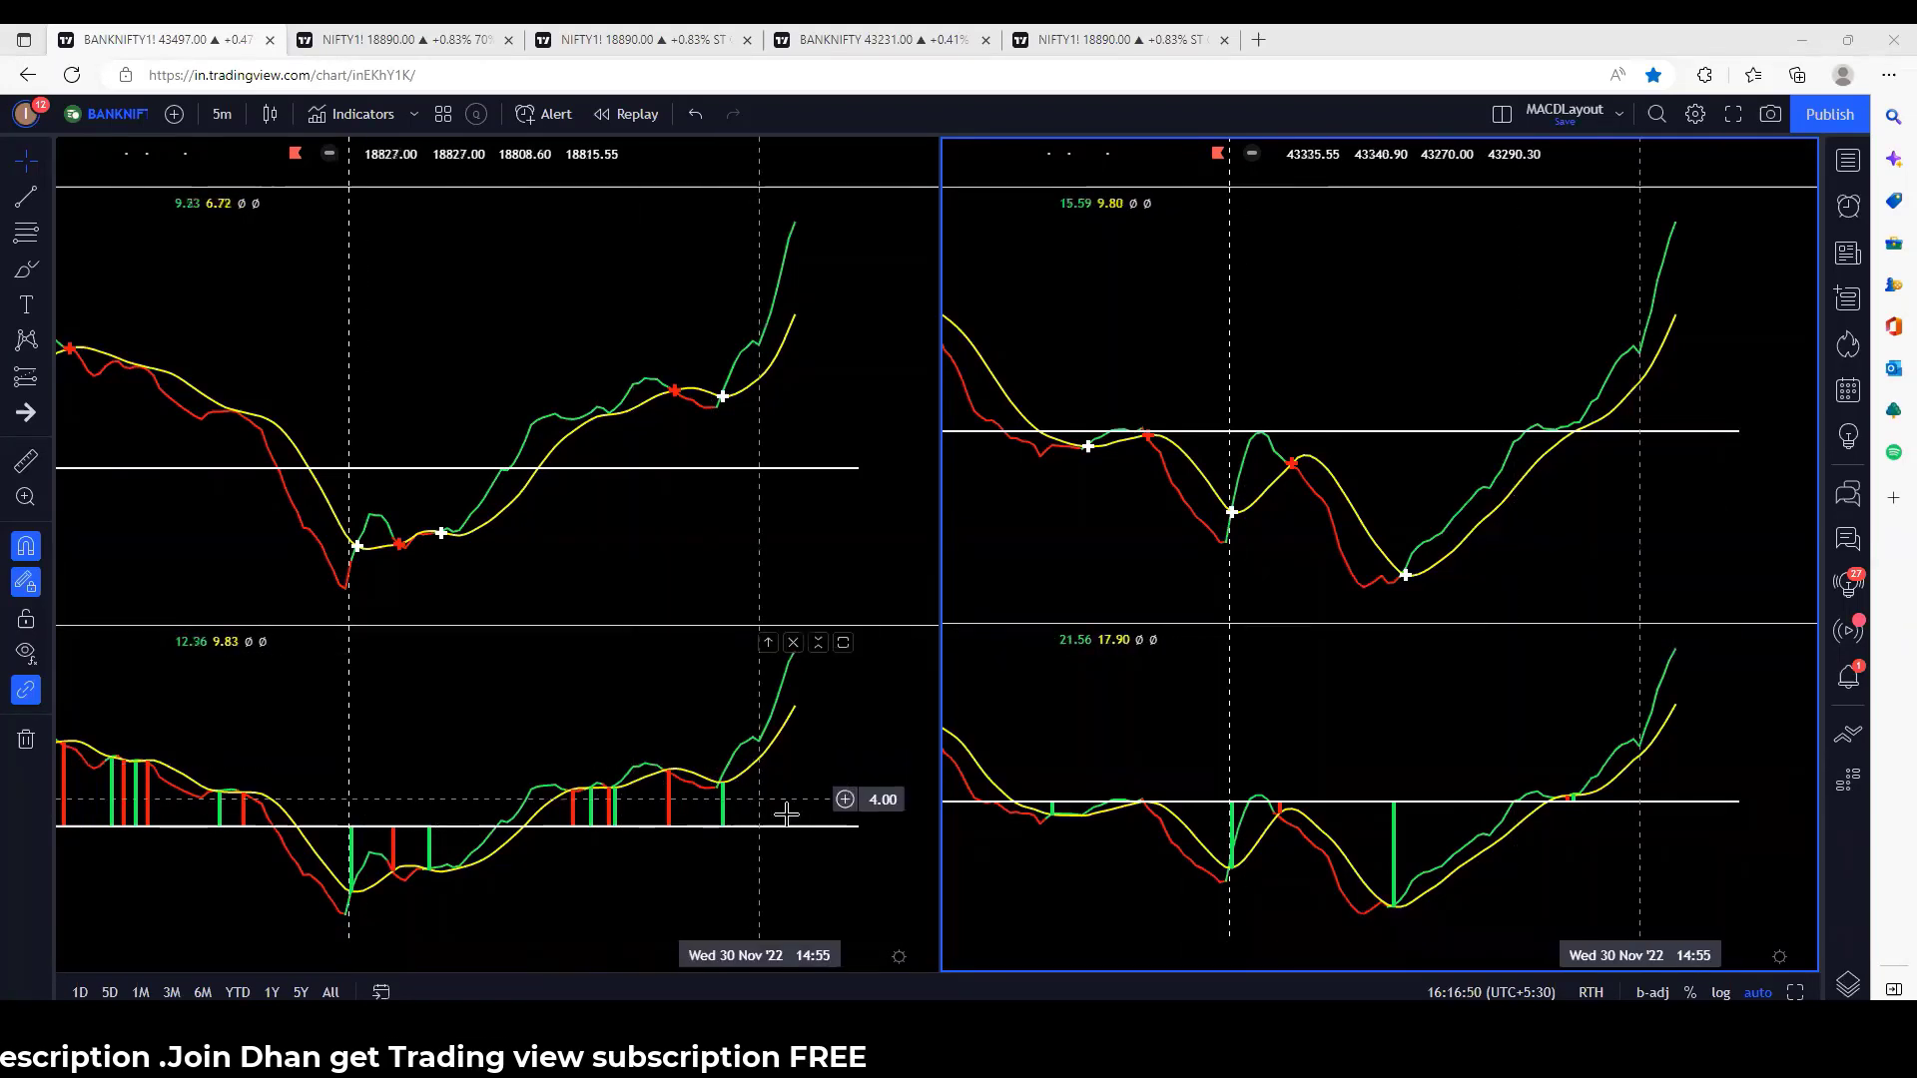
Brush yellow loops on the lower and upper left NIFTY MACD crossovers, then show the 70% chart layout
scroll(732, 591, "up", 1)
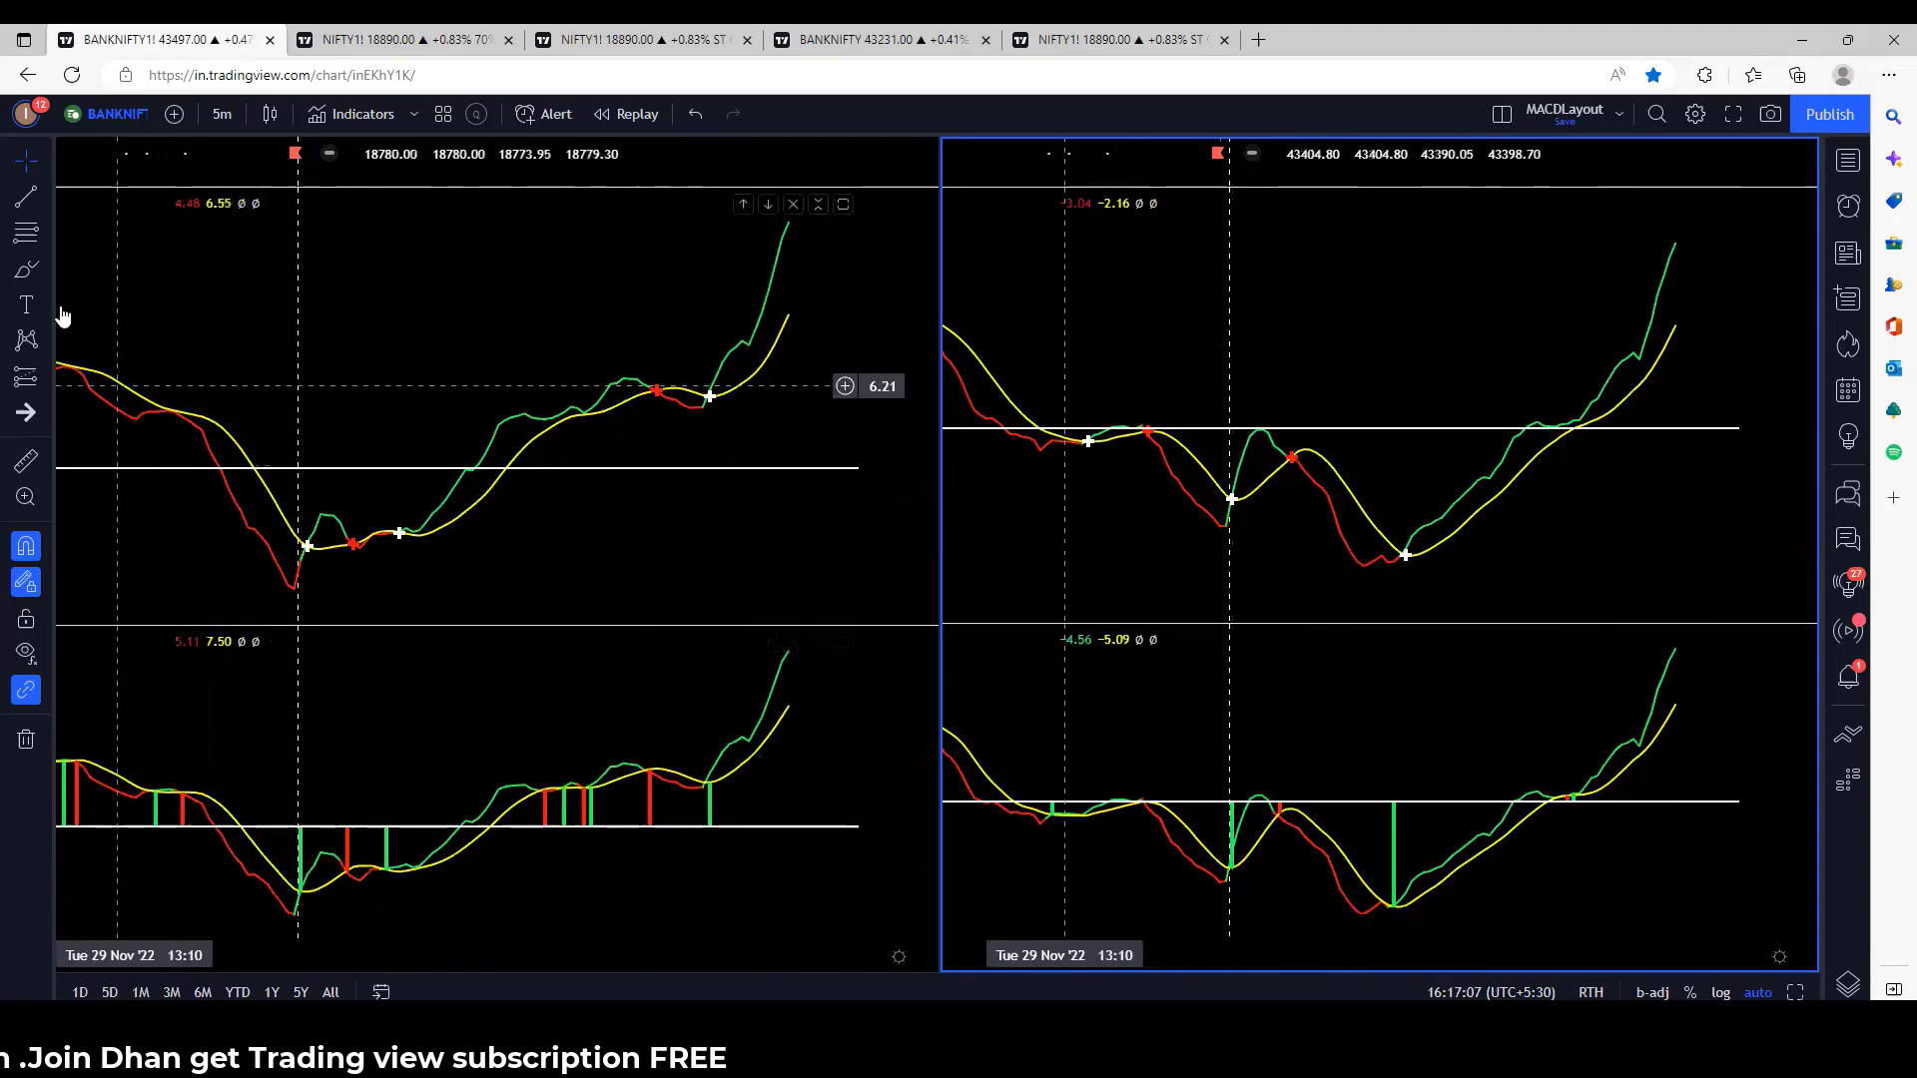
left_click(311, 819)
left_click_drag(312, 819, 315, 820)
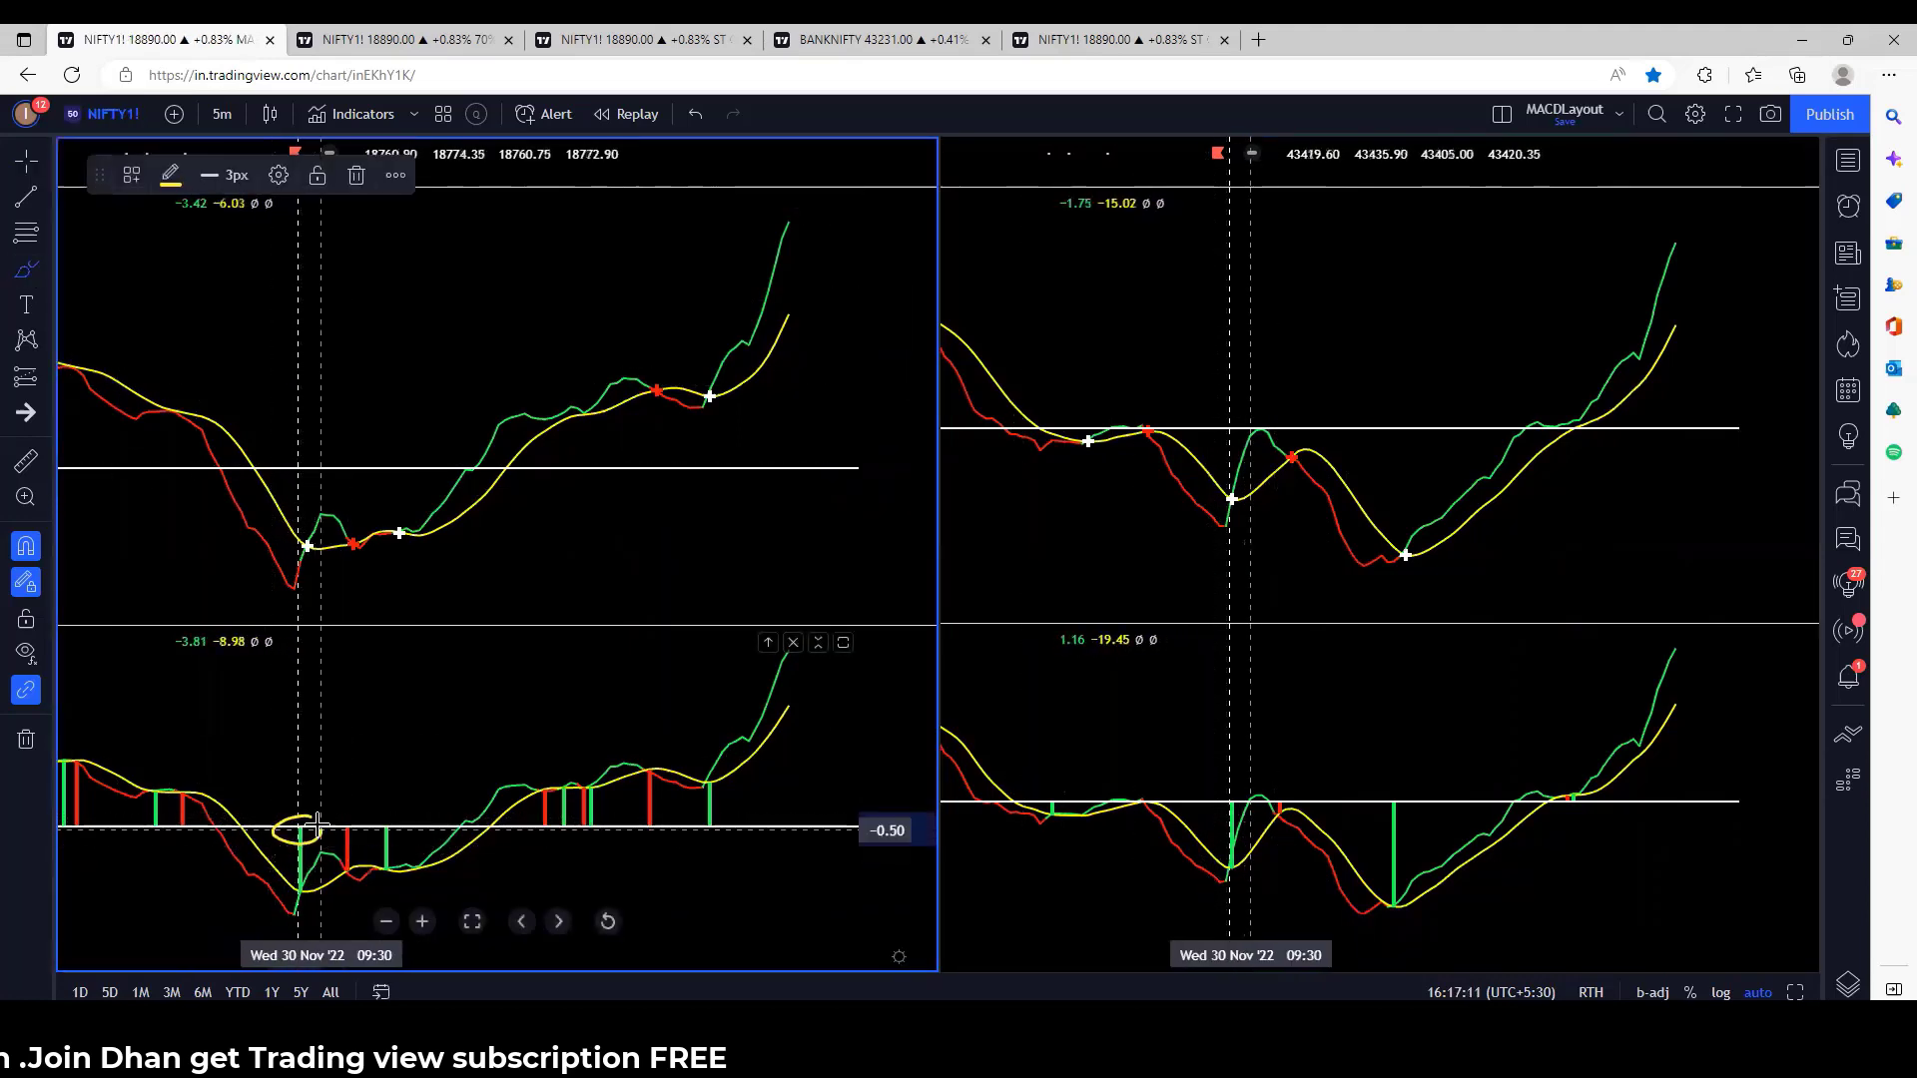
left_click_drag(300, 541, 314, 545)
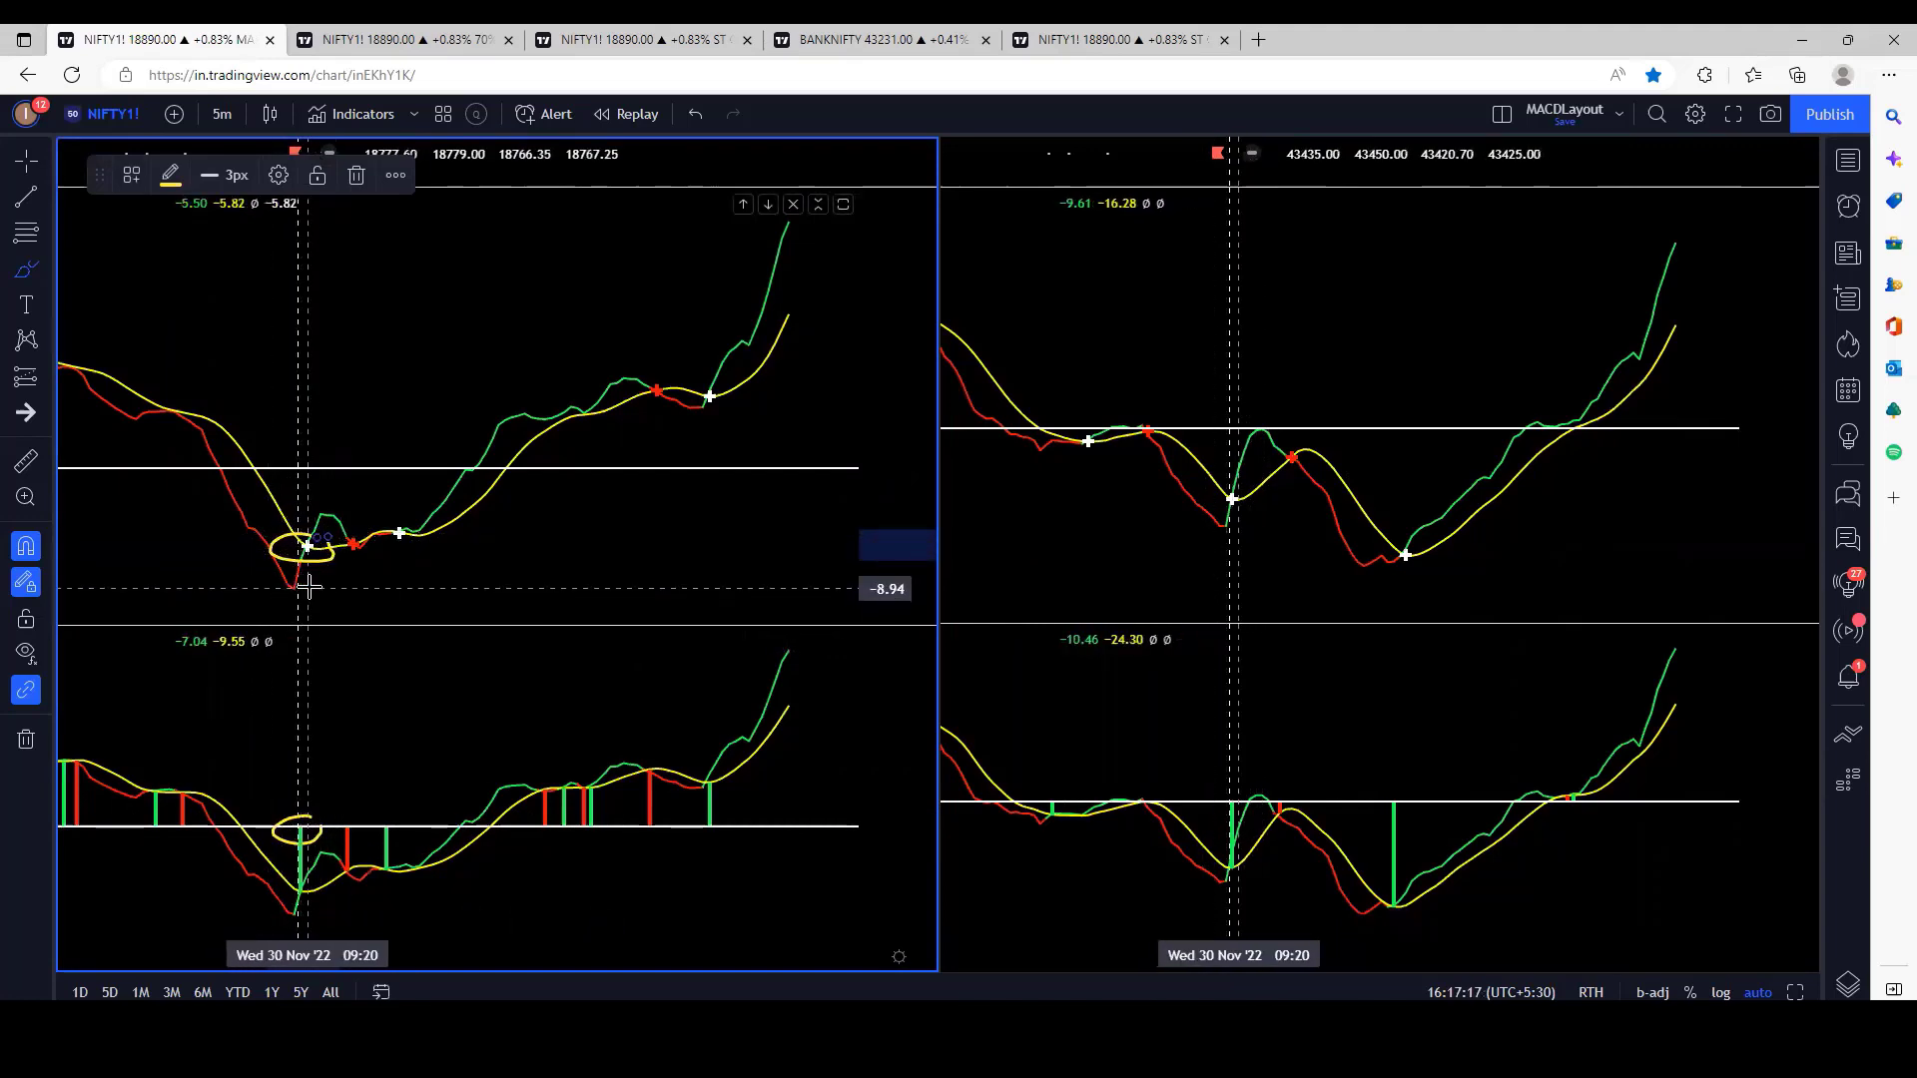
left_click(454, 36)
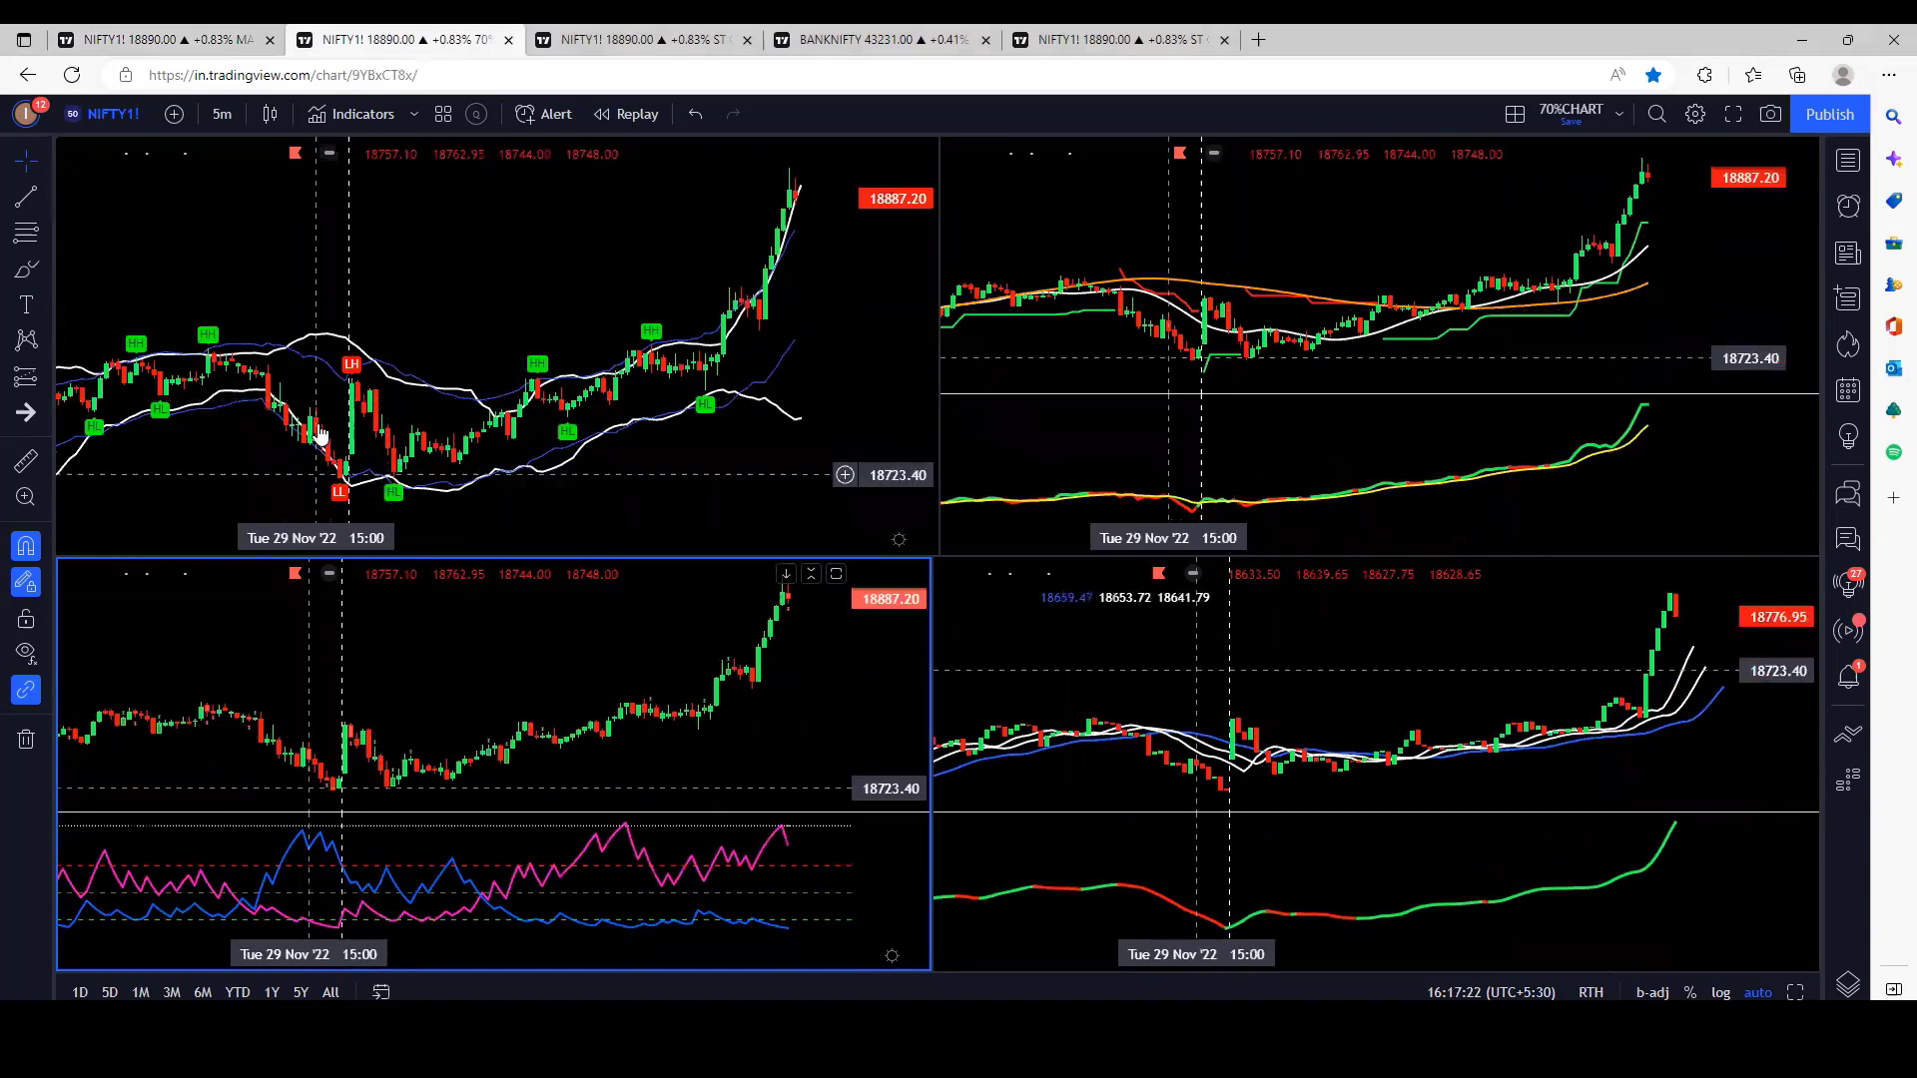
On the ST chart, brush yellow loops around the left crossover candles and the oscillator peak below
left_click(639, 39)
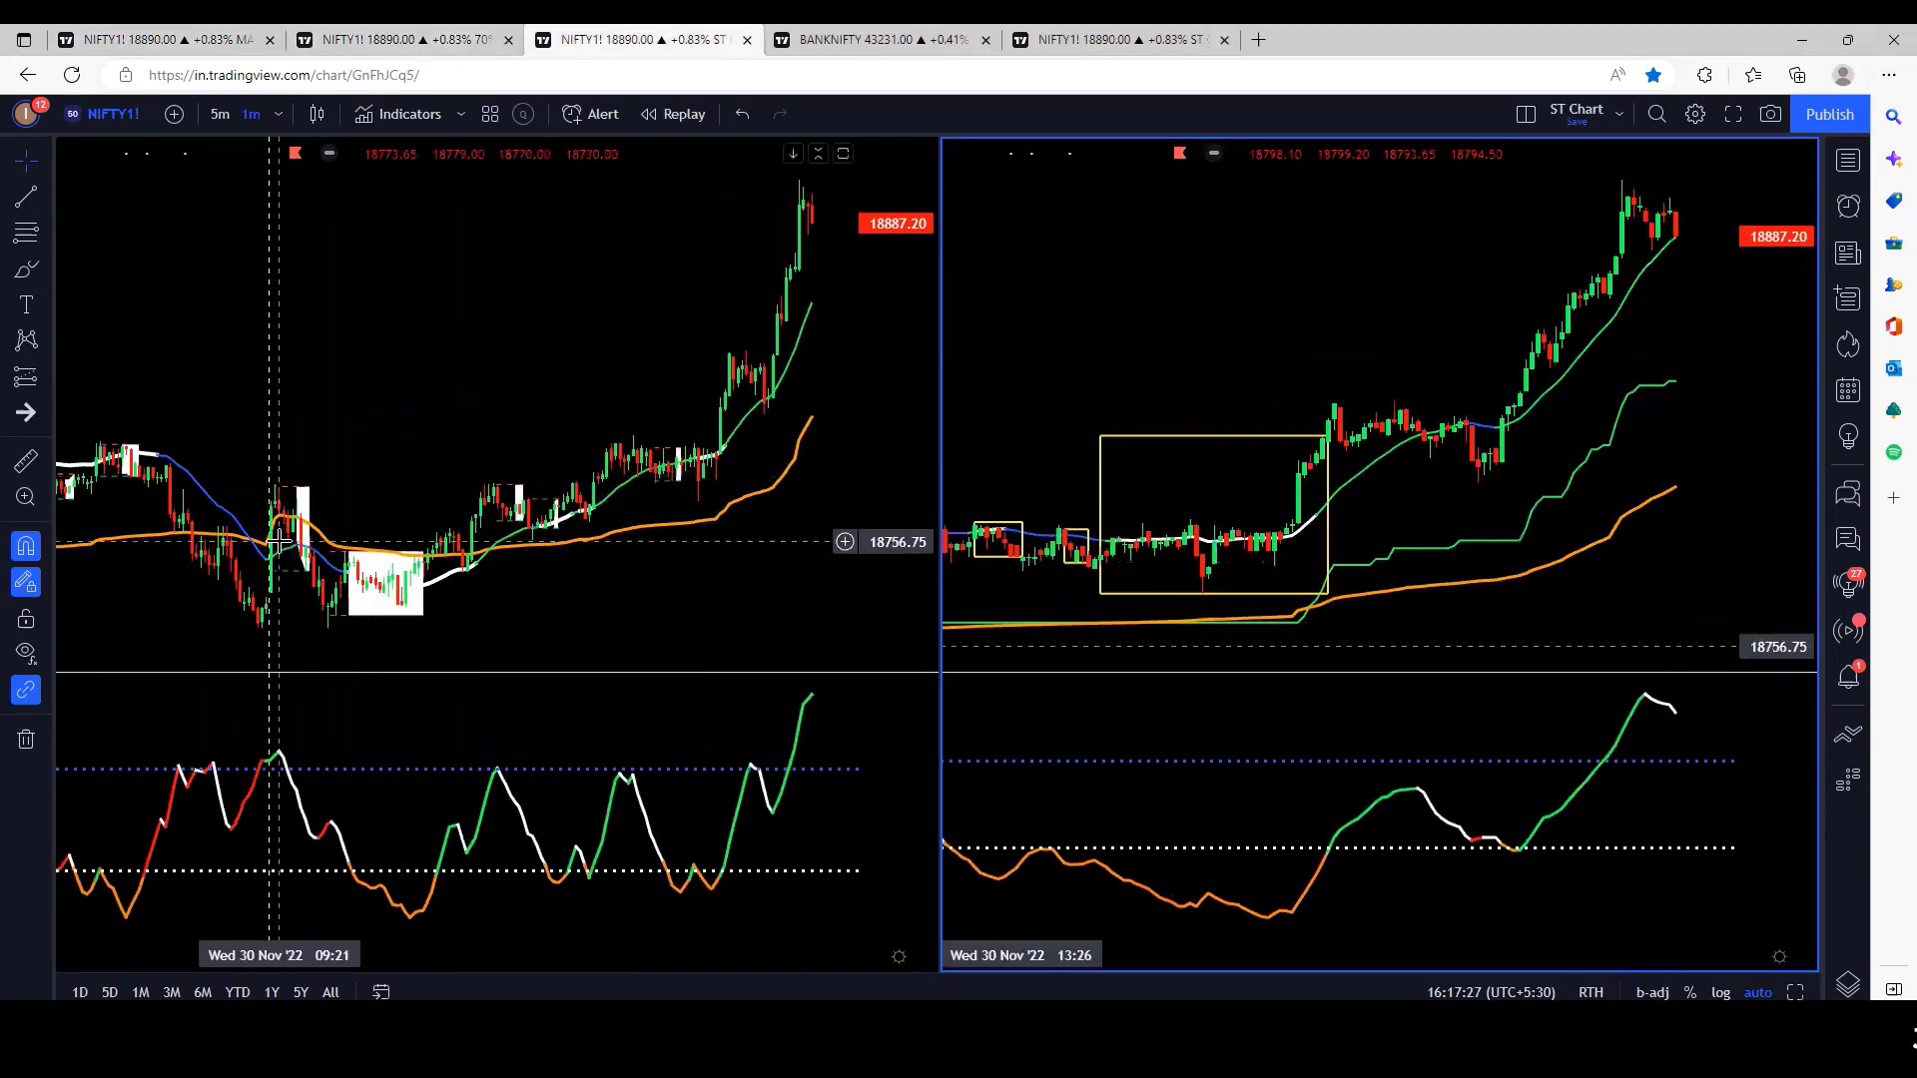
left_click(24, 279)
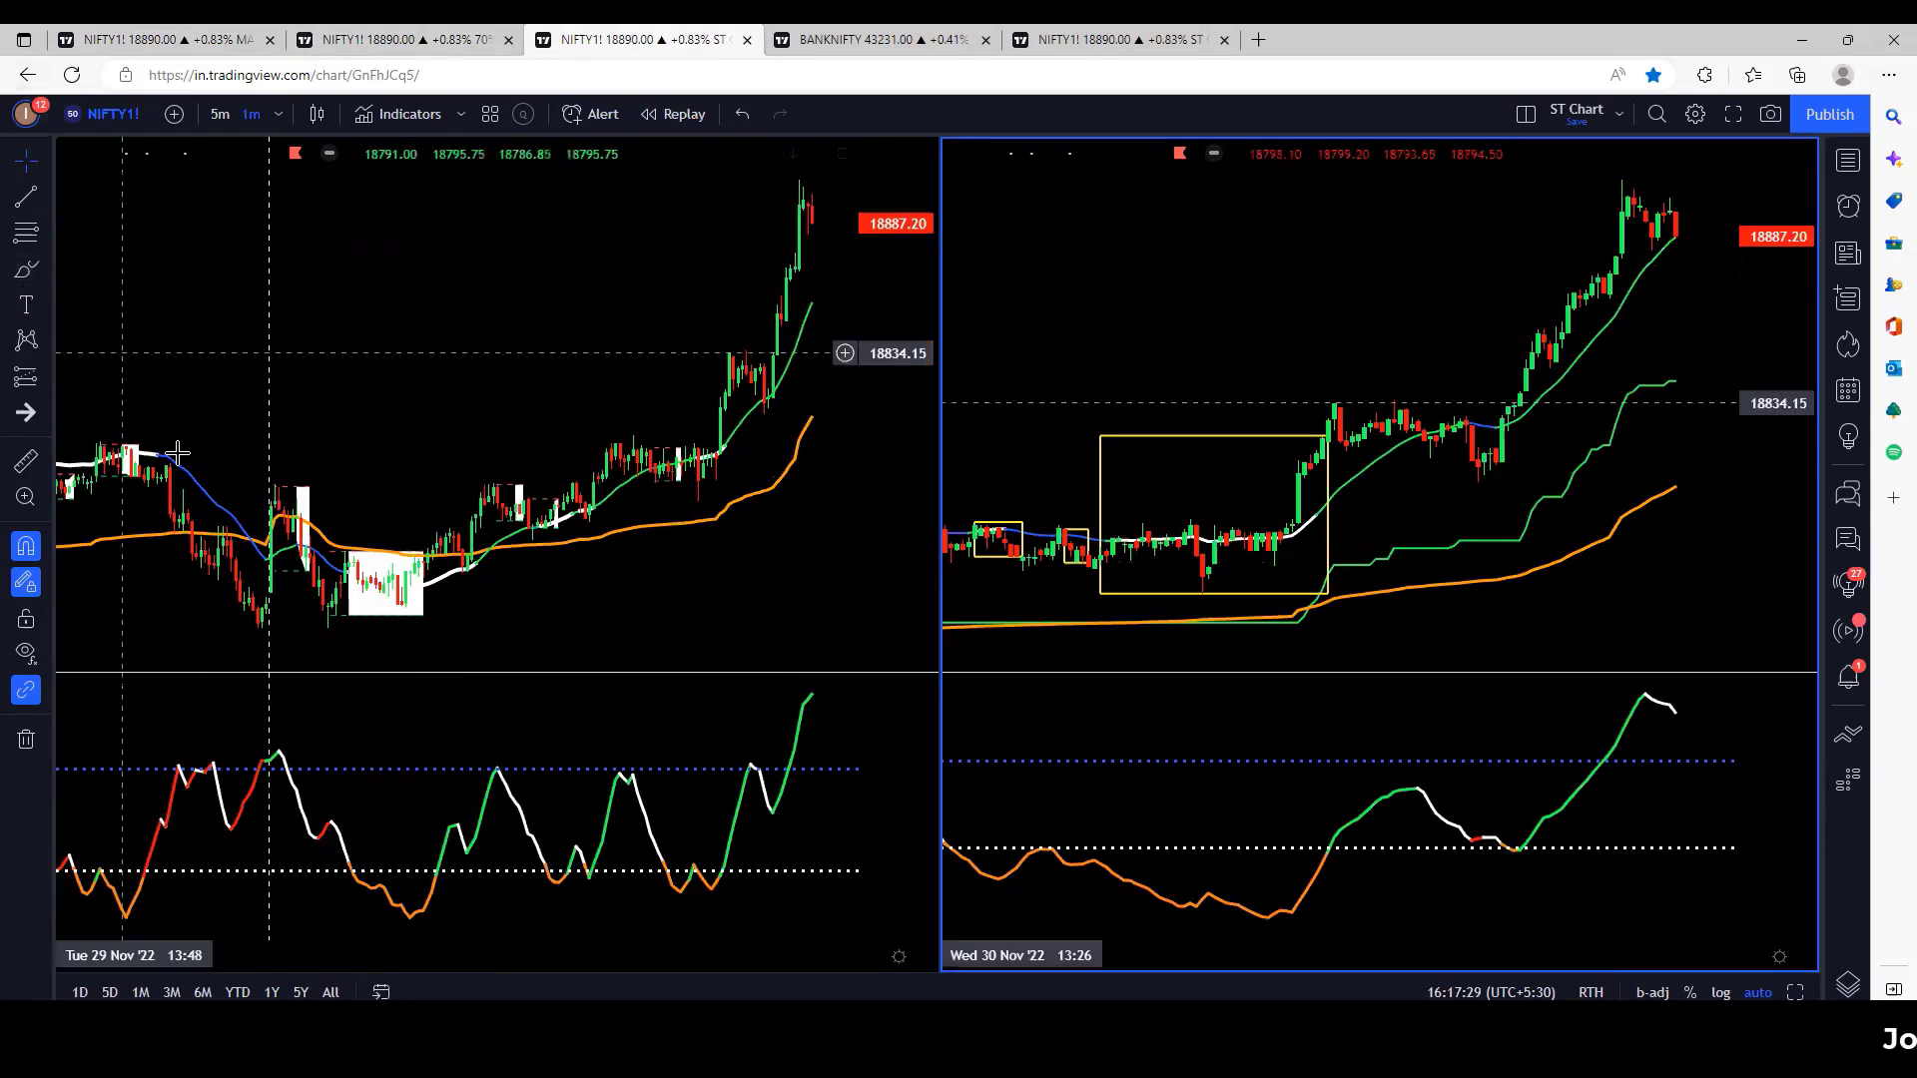
left_click(268, 501)
mouse_move(267, 501)
left_mouse_down()
mouse_move(257, 589)
mouse_move(278, 519)
left_mouse_up()
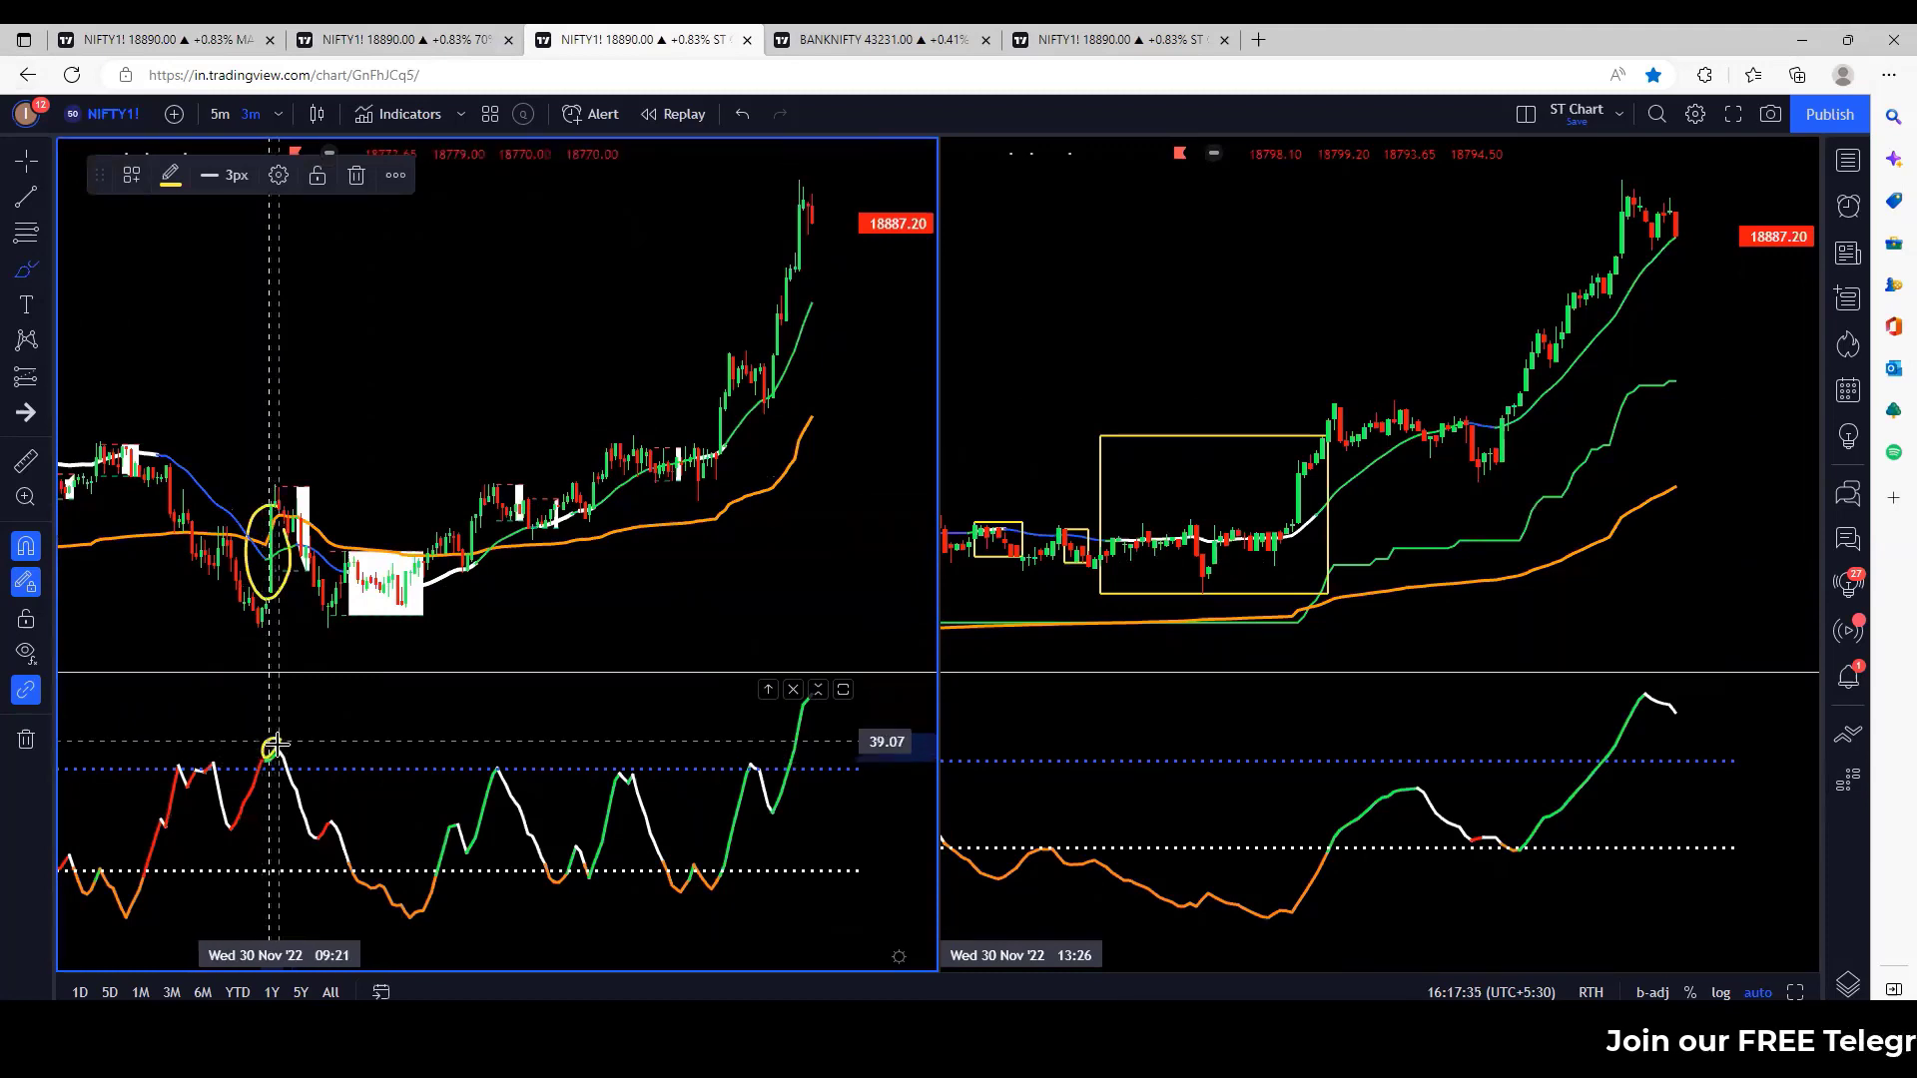
left_click_drag(274, 759, 279, 747)
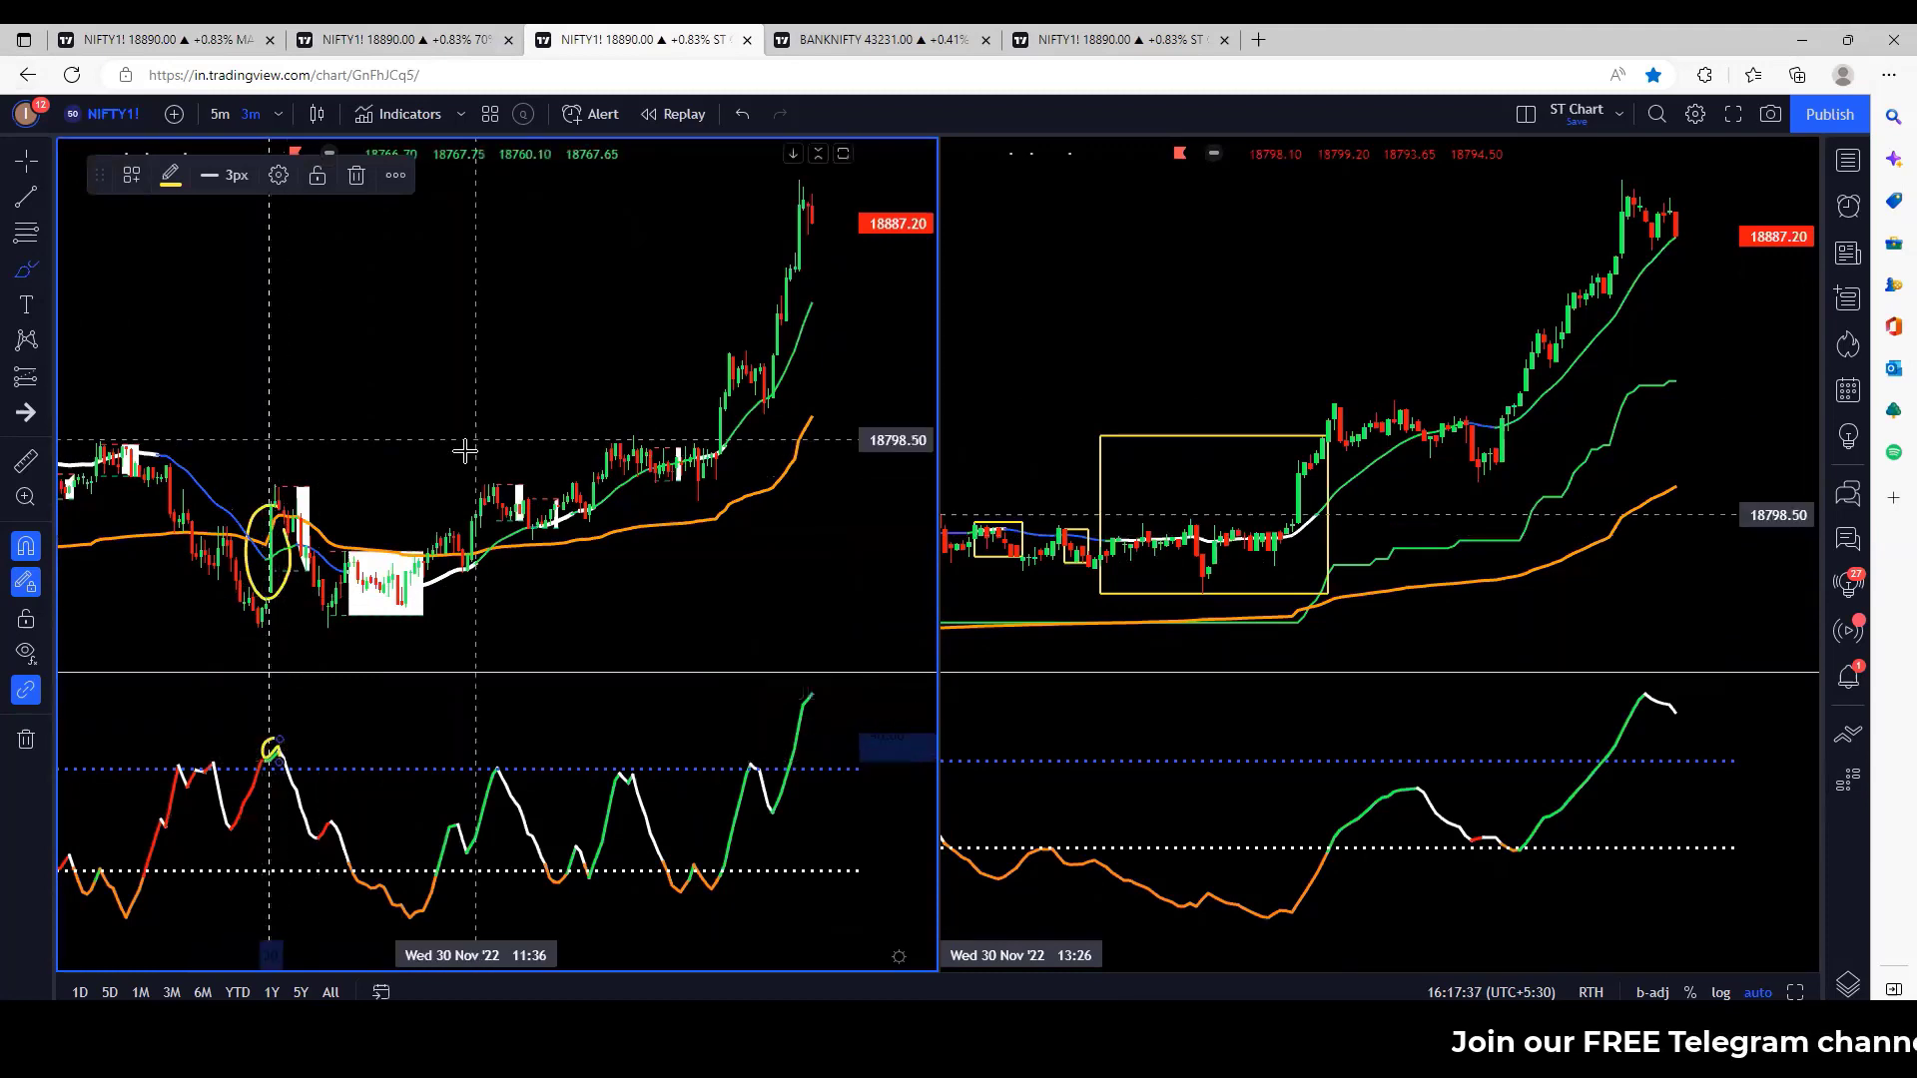
left_click(359, 39)
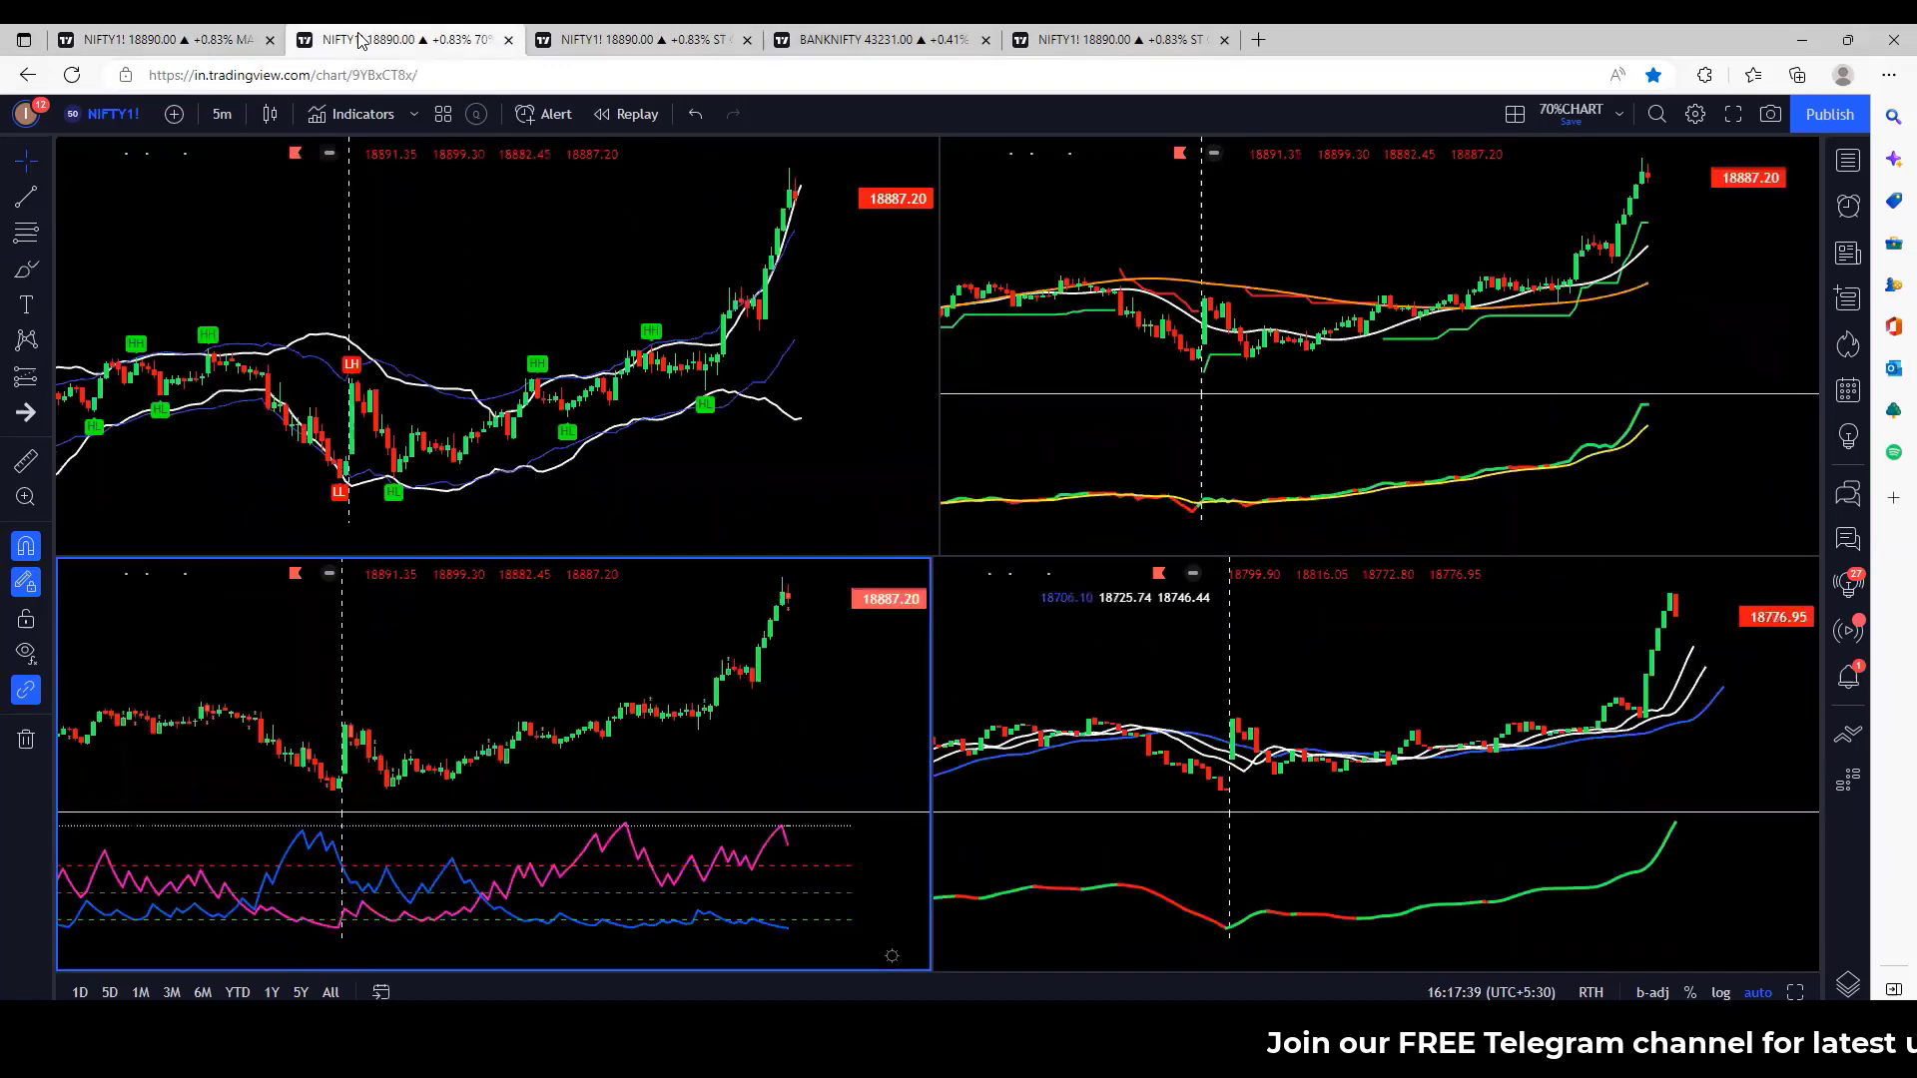
left_click(20, 242)
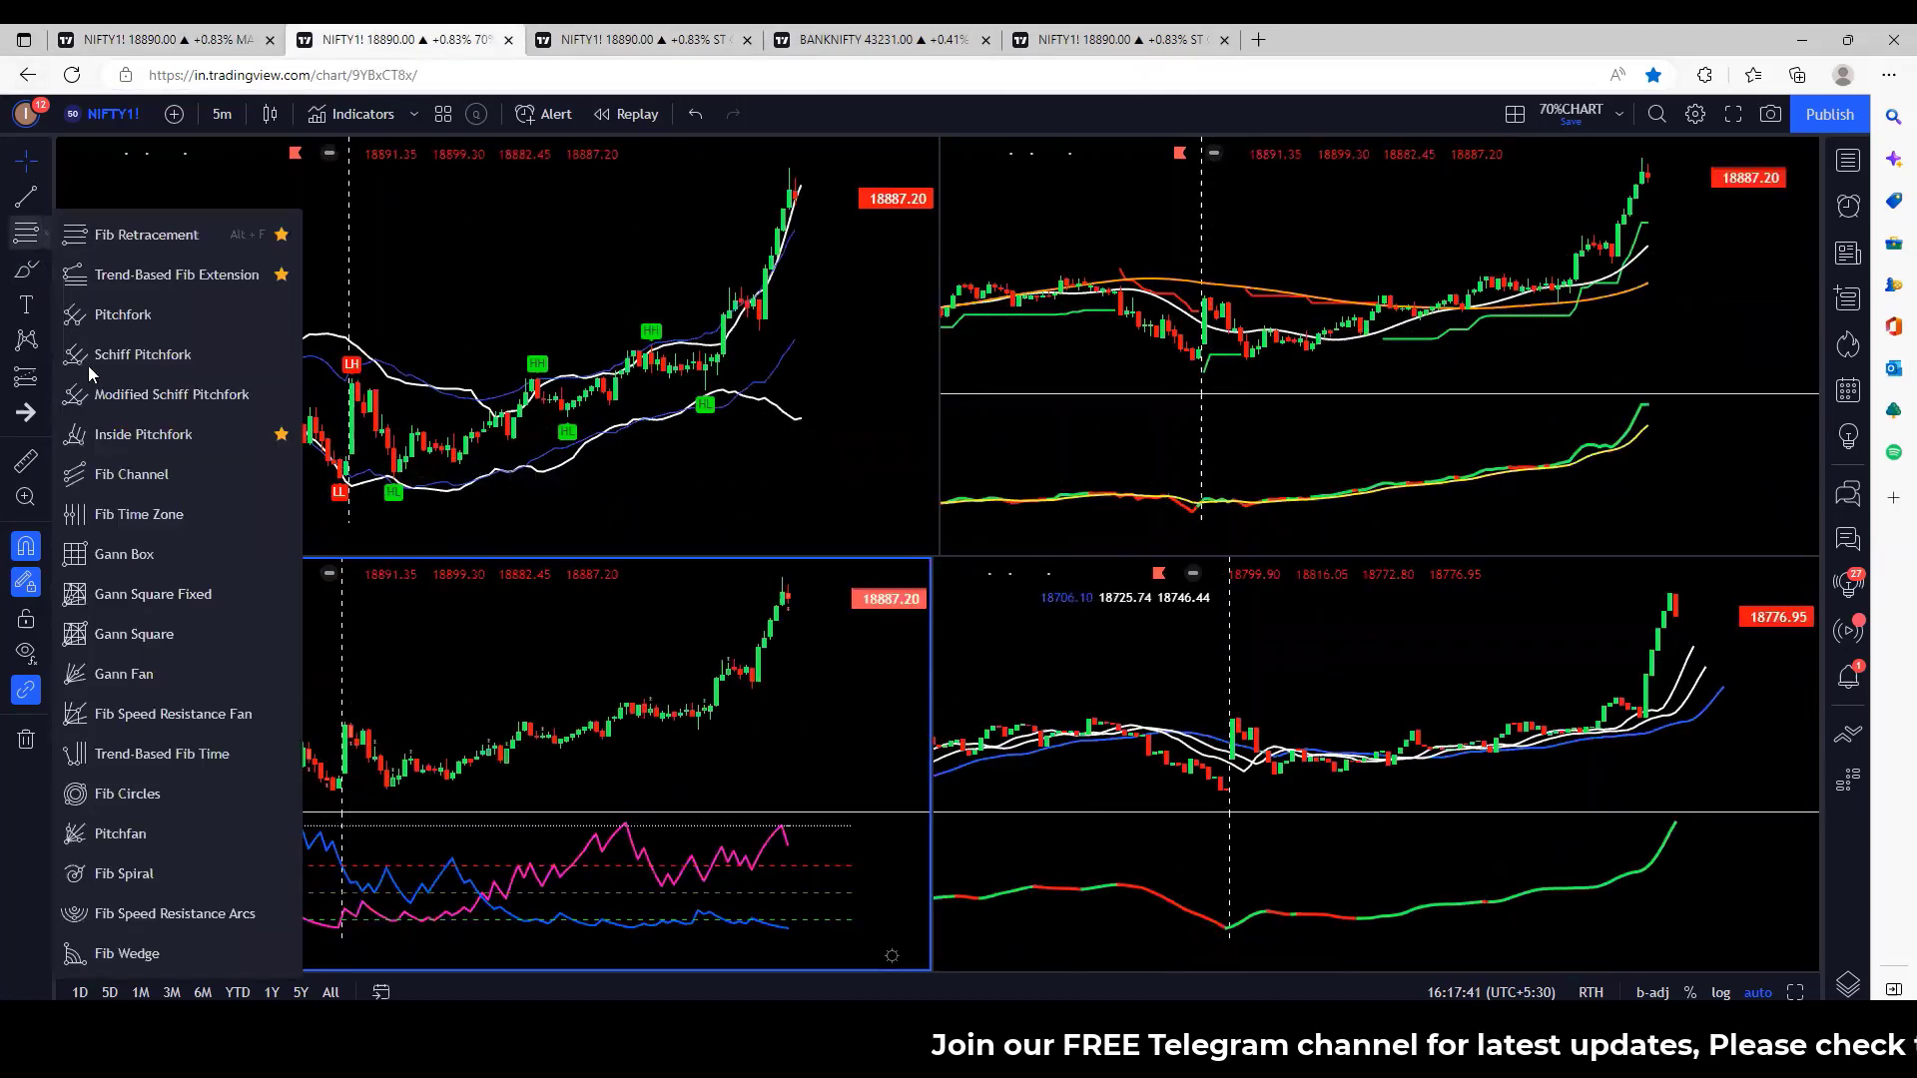
left_click(25, 380)
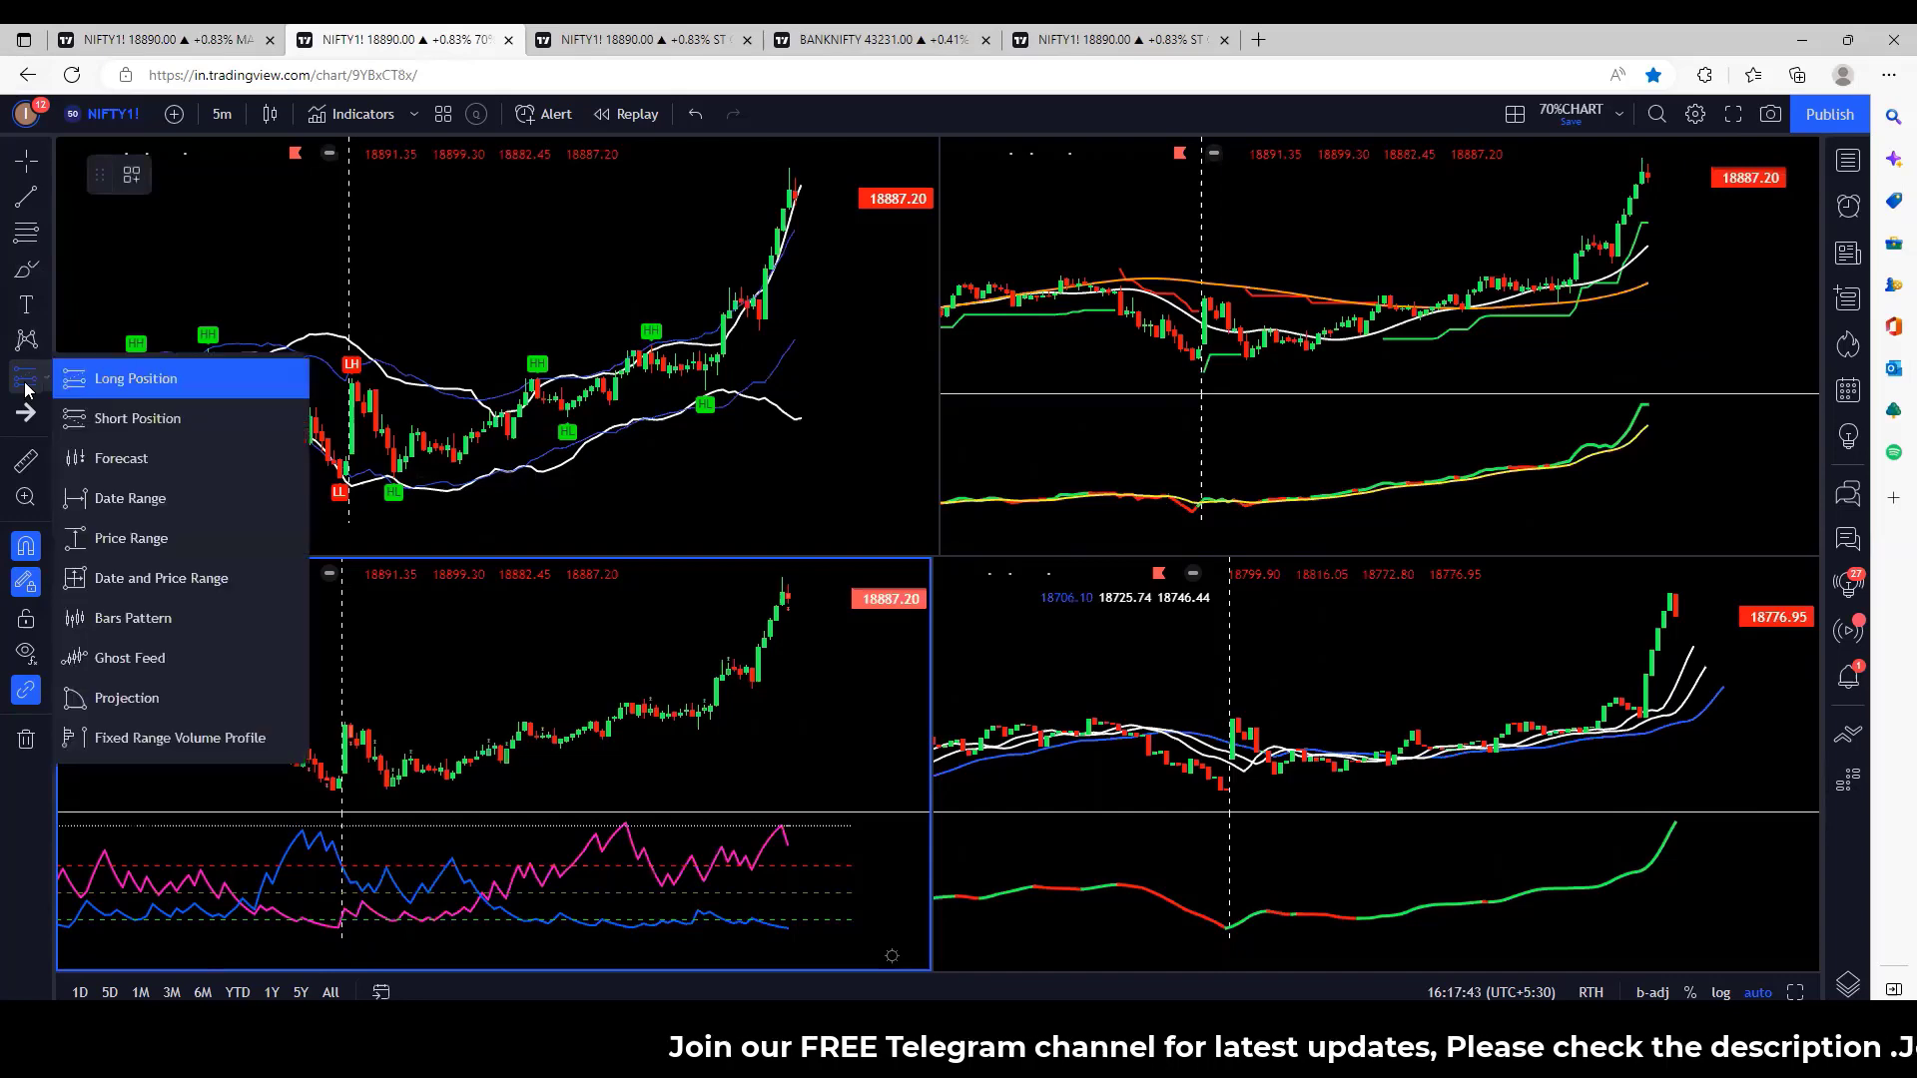
left_click(122, 539)
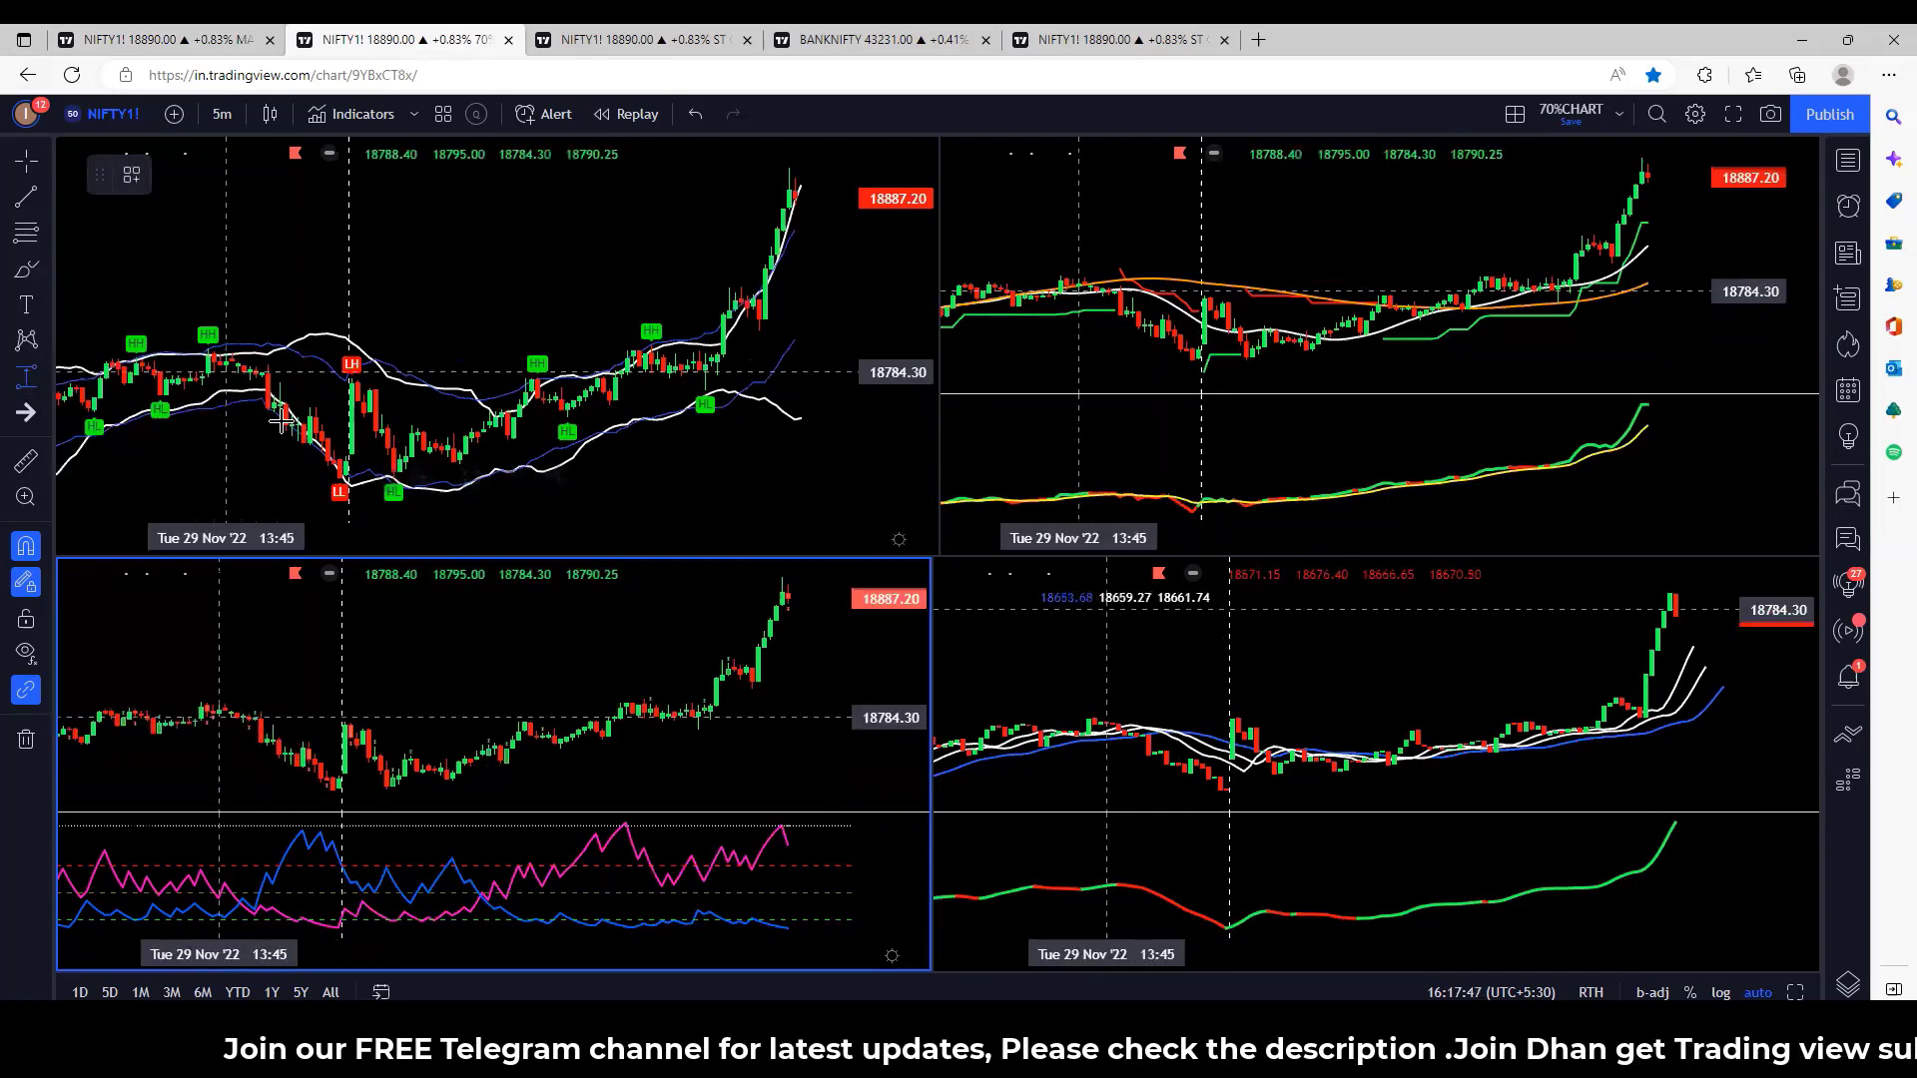
left_click(328, 460)
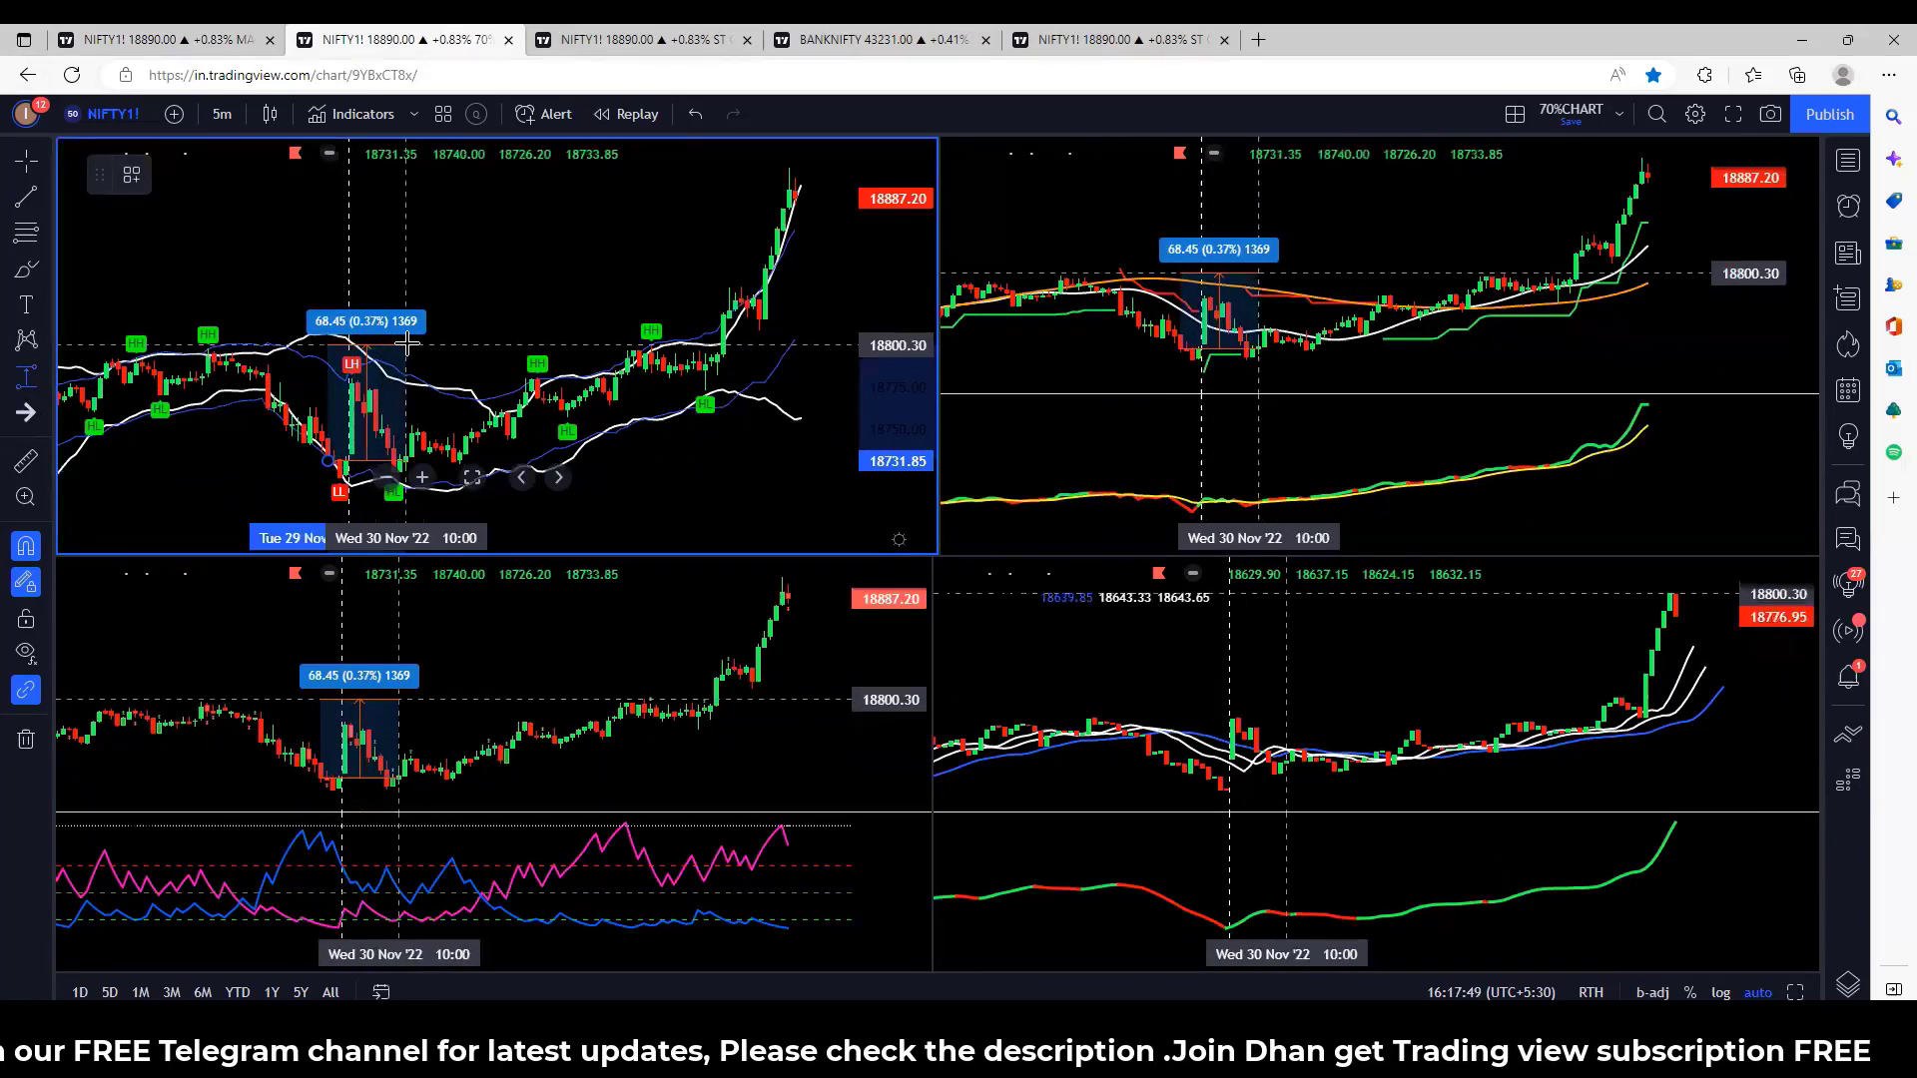
left_click(426, 352)
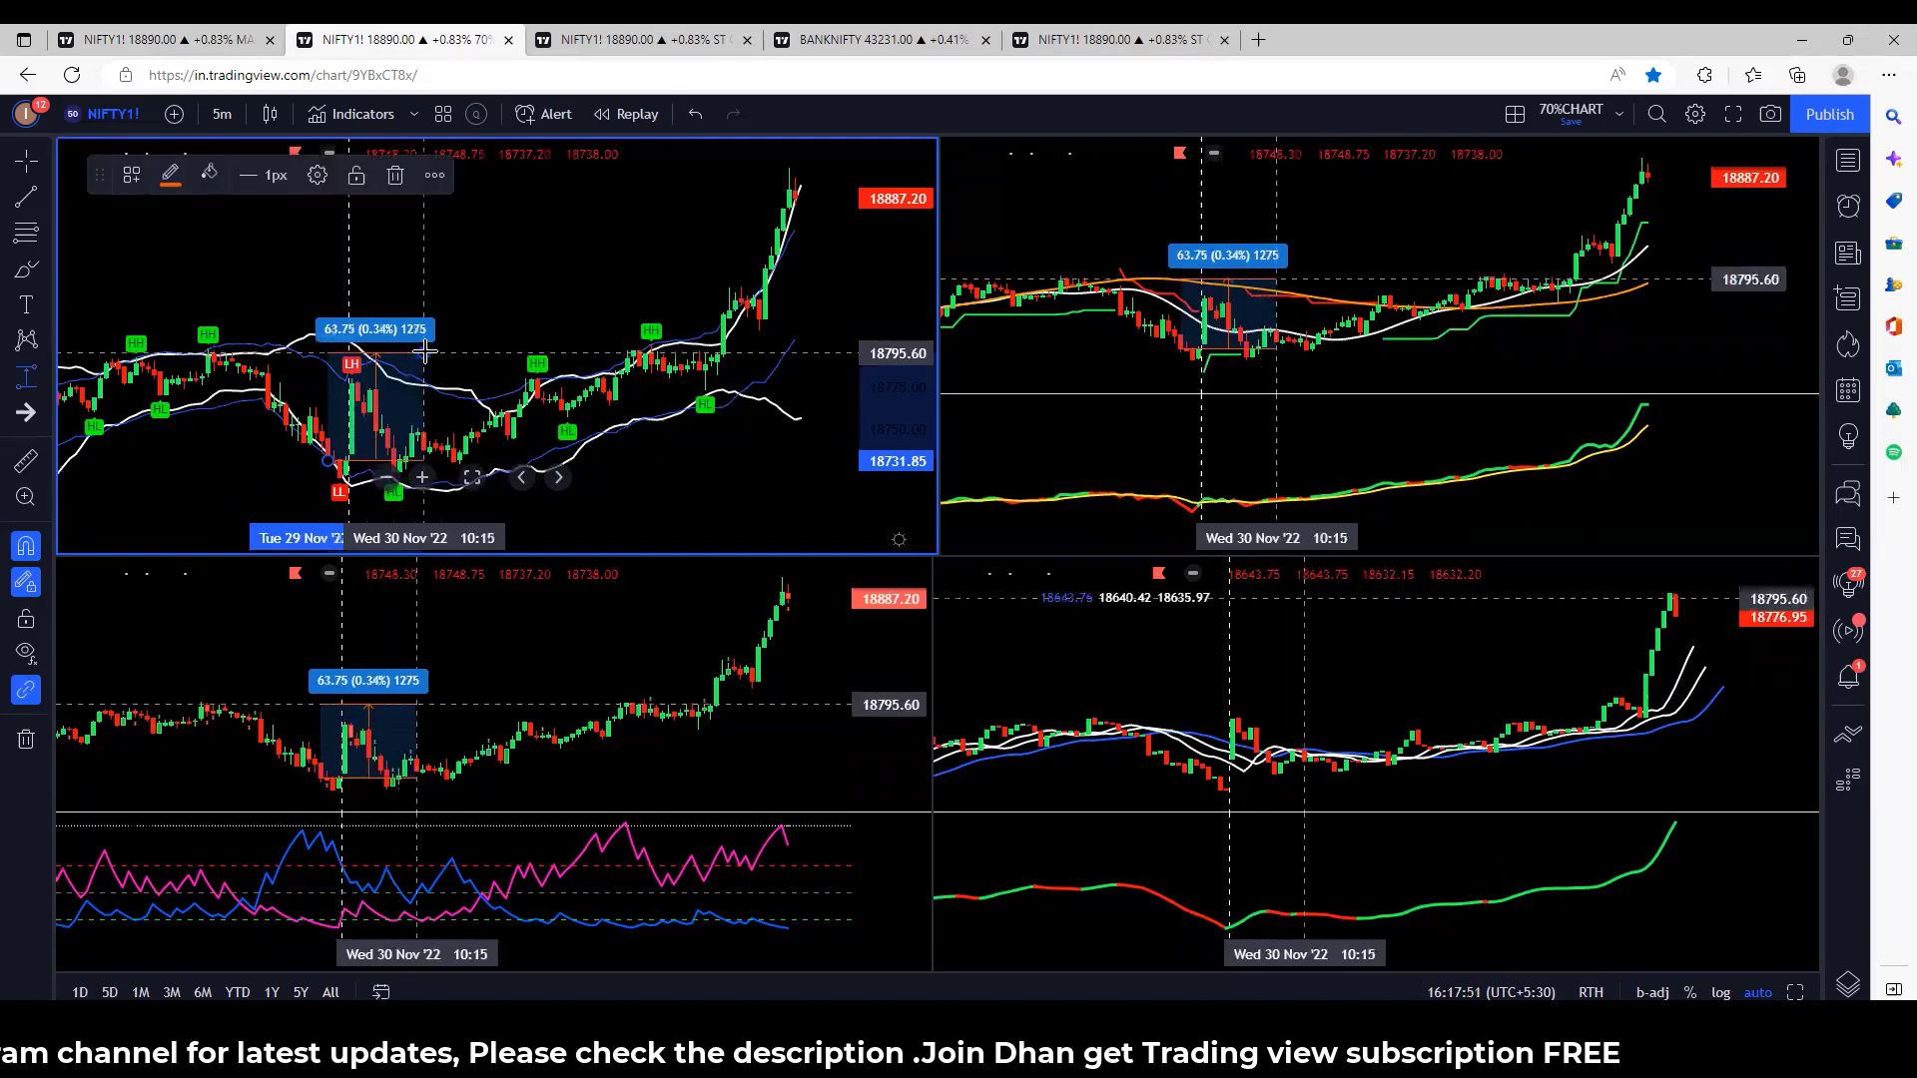
key("Escape")
right_click(509, 250)
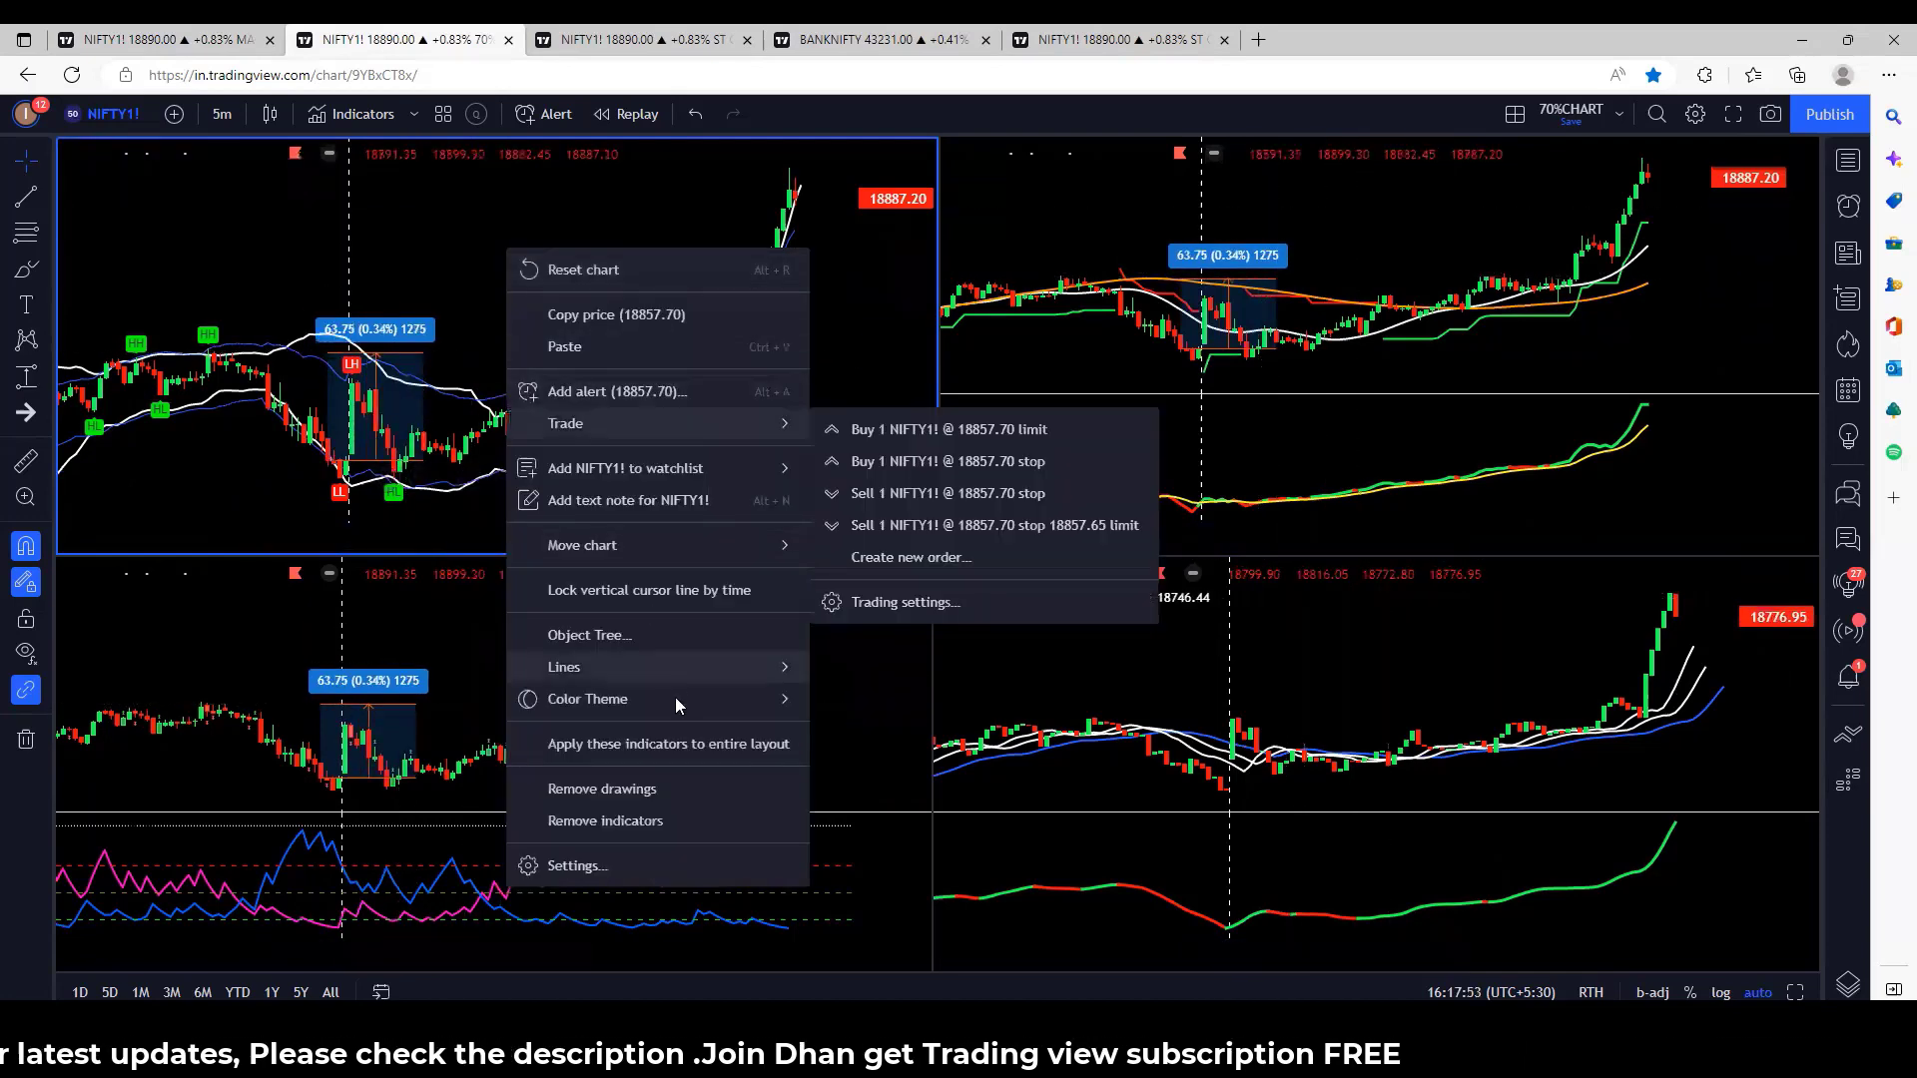
left_click(602, 789)
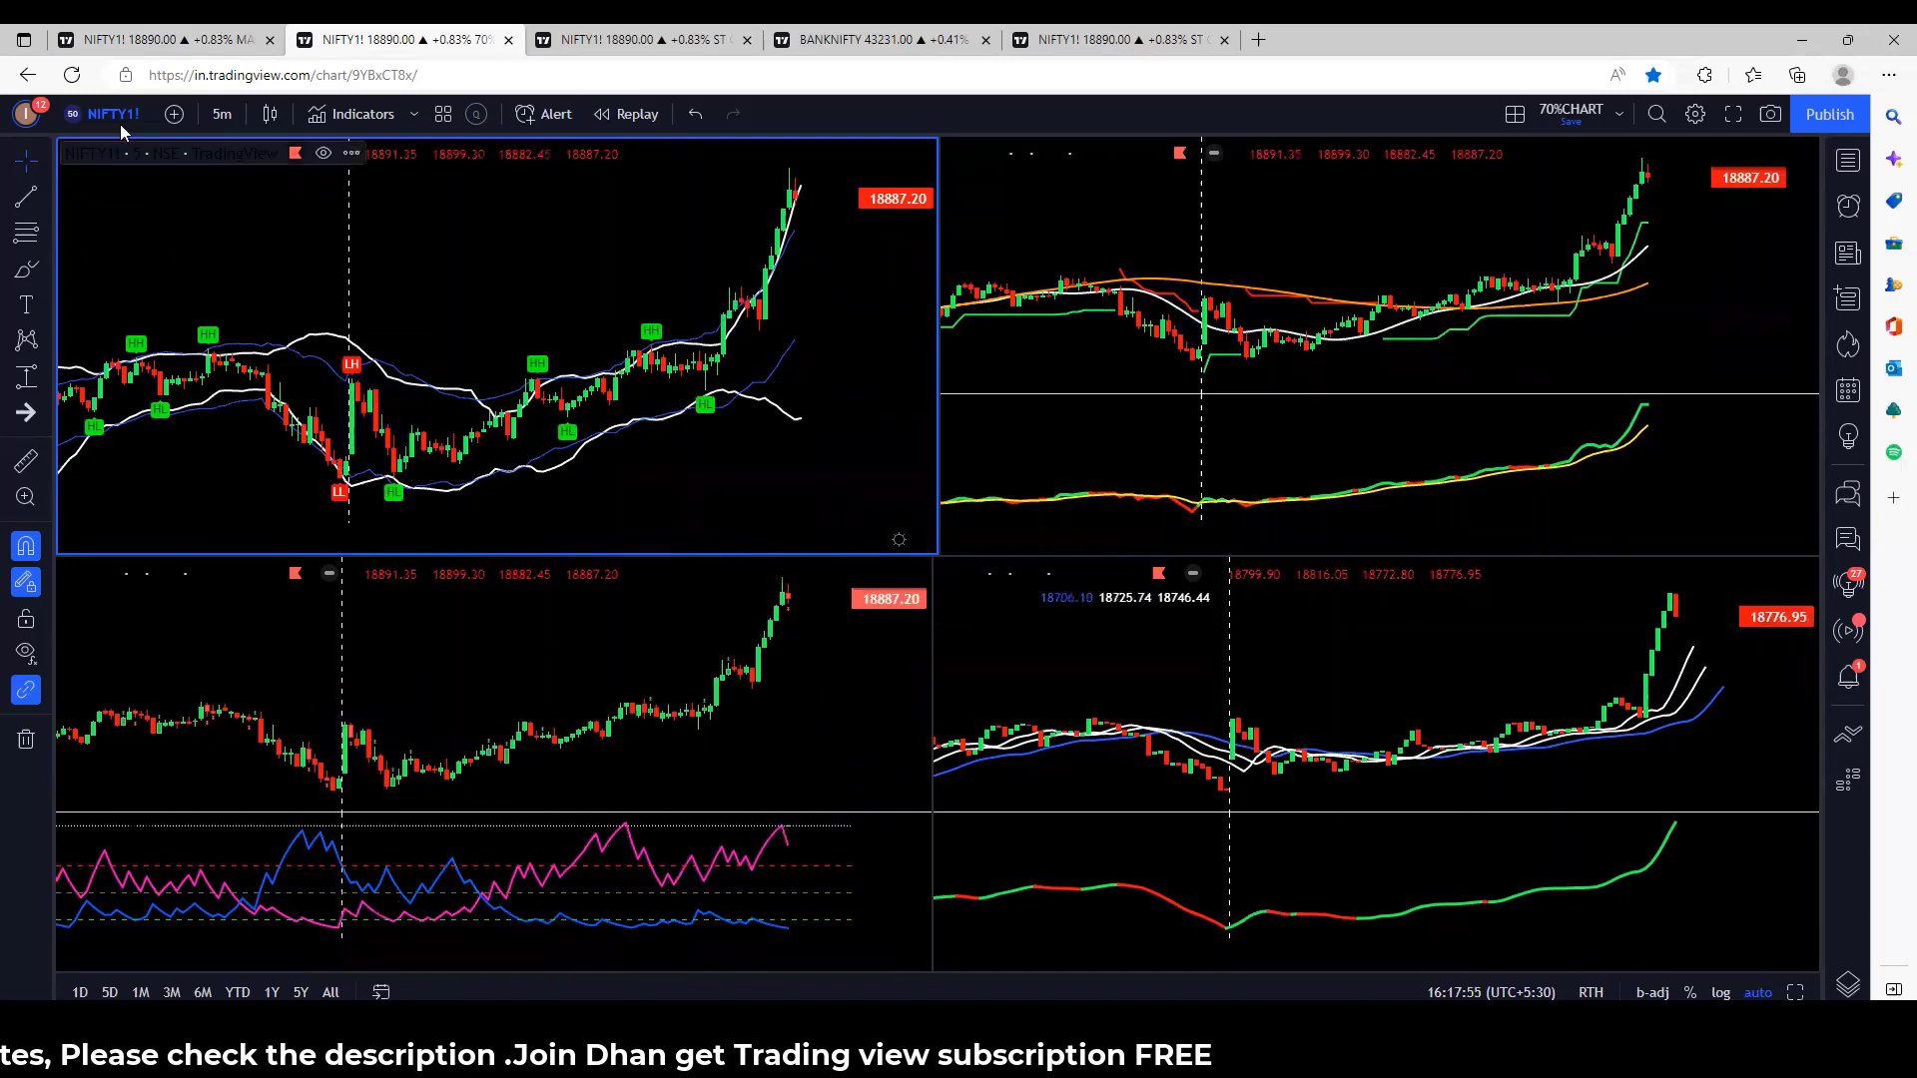
On the MACD layout, delete the selected yellow circles and brush a loop around the later red bar
left_click(125, 42)
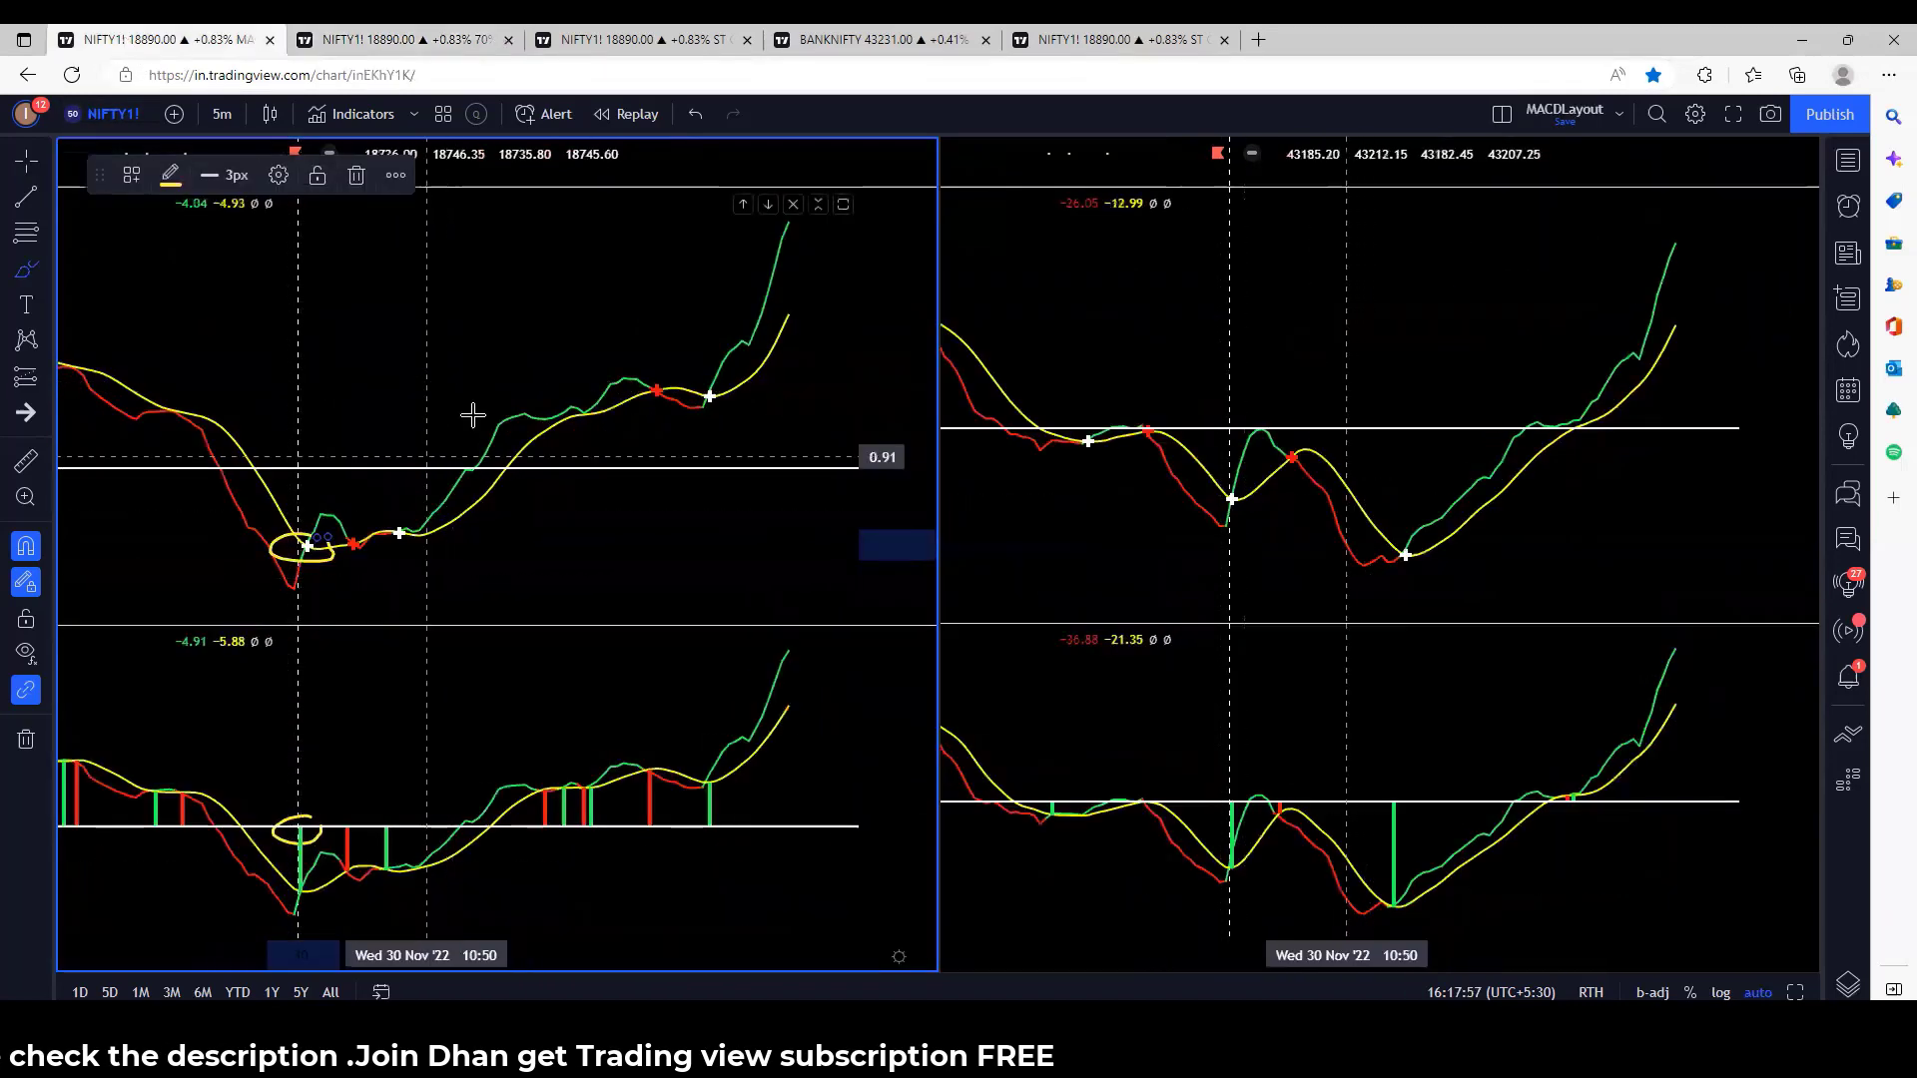
key("Delete")
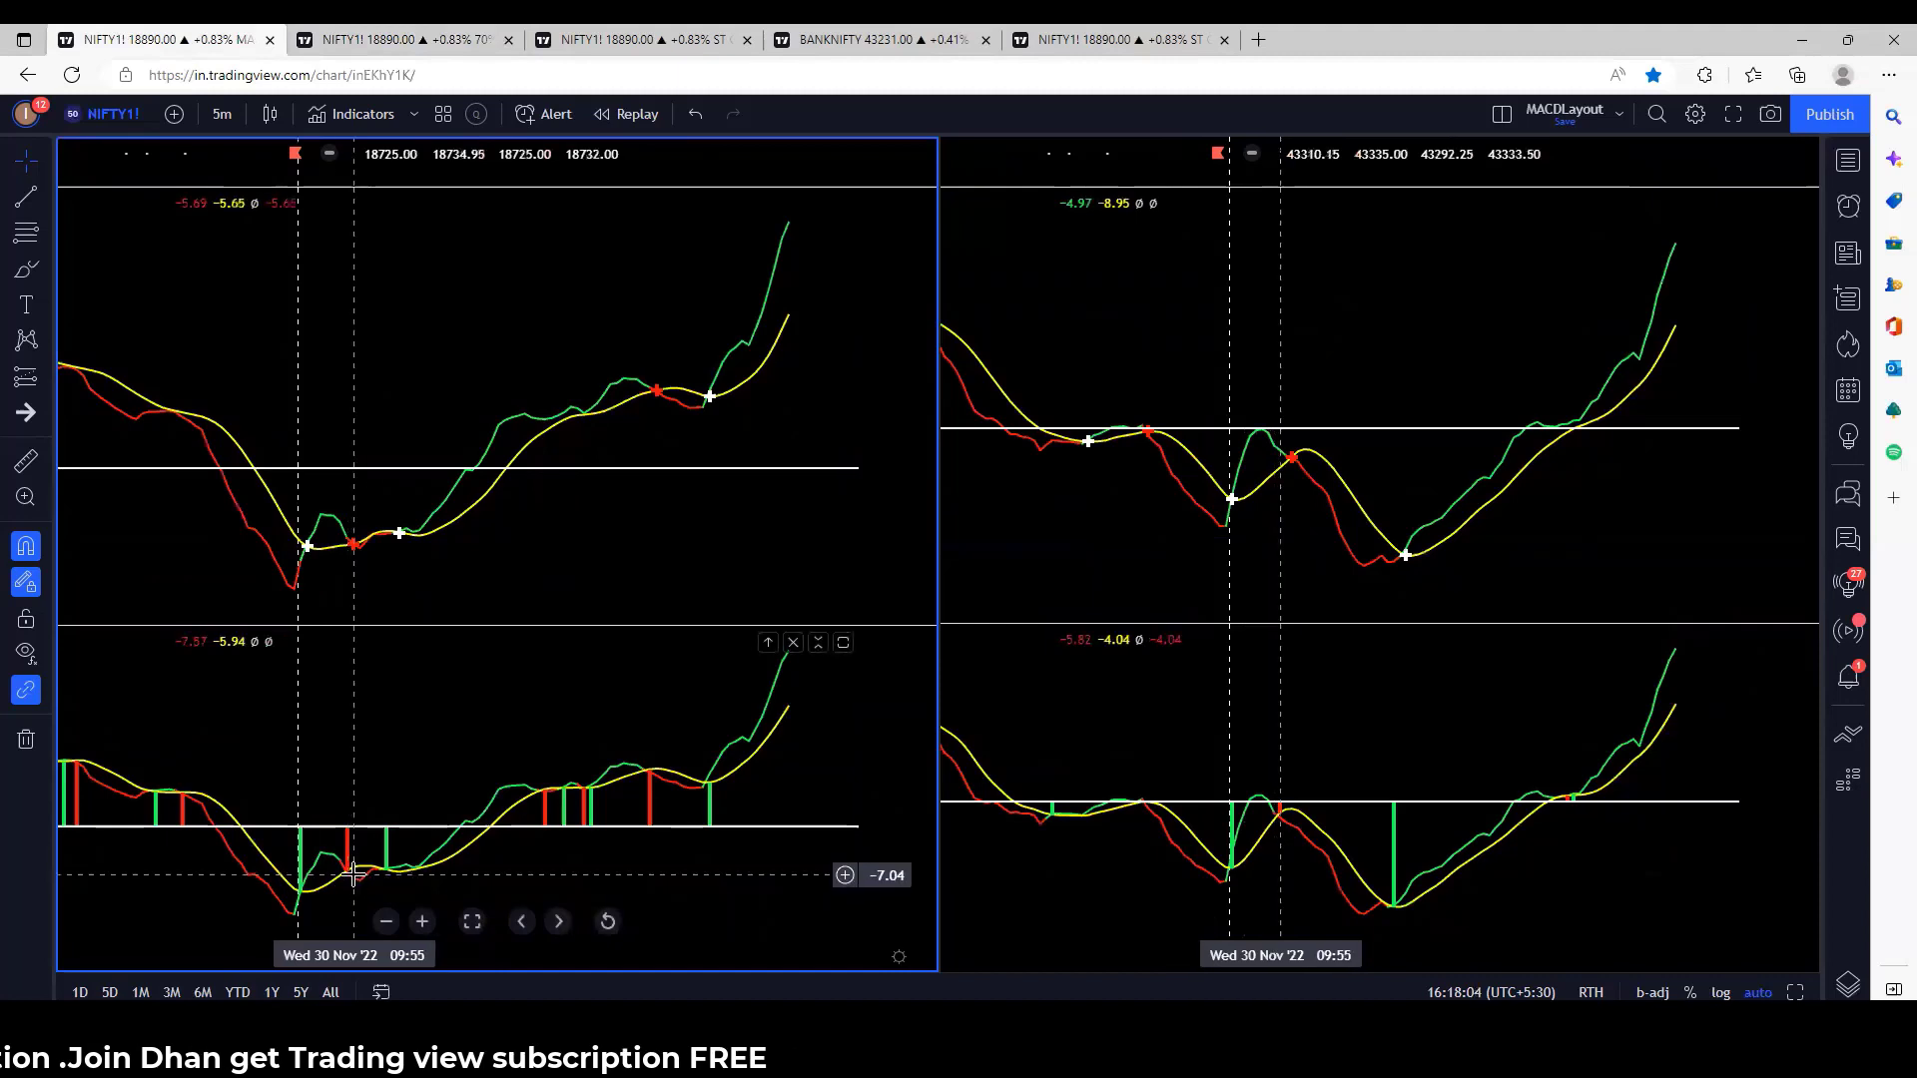
left_click(26, 270)
left_click_drag(361, 529, 365, 521)
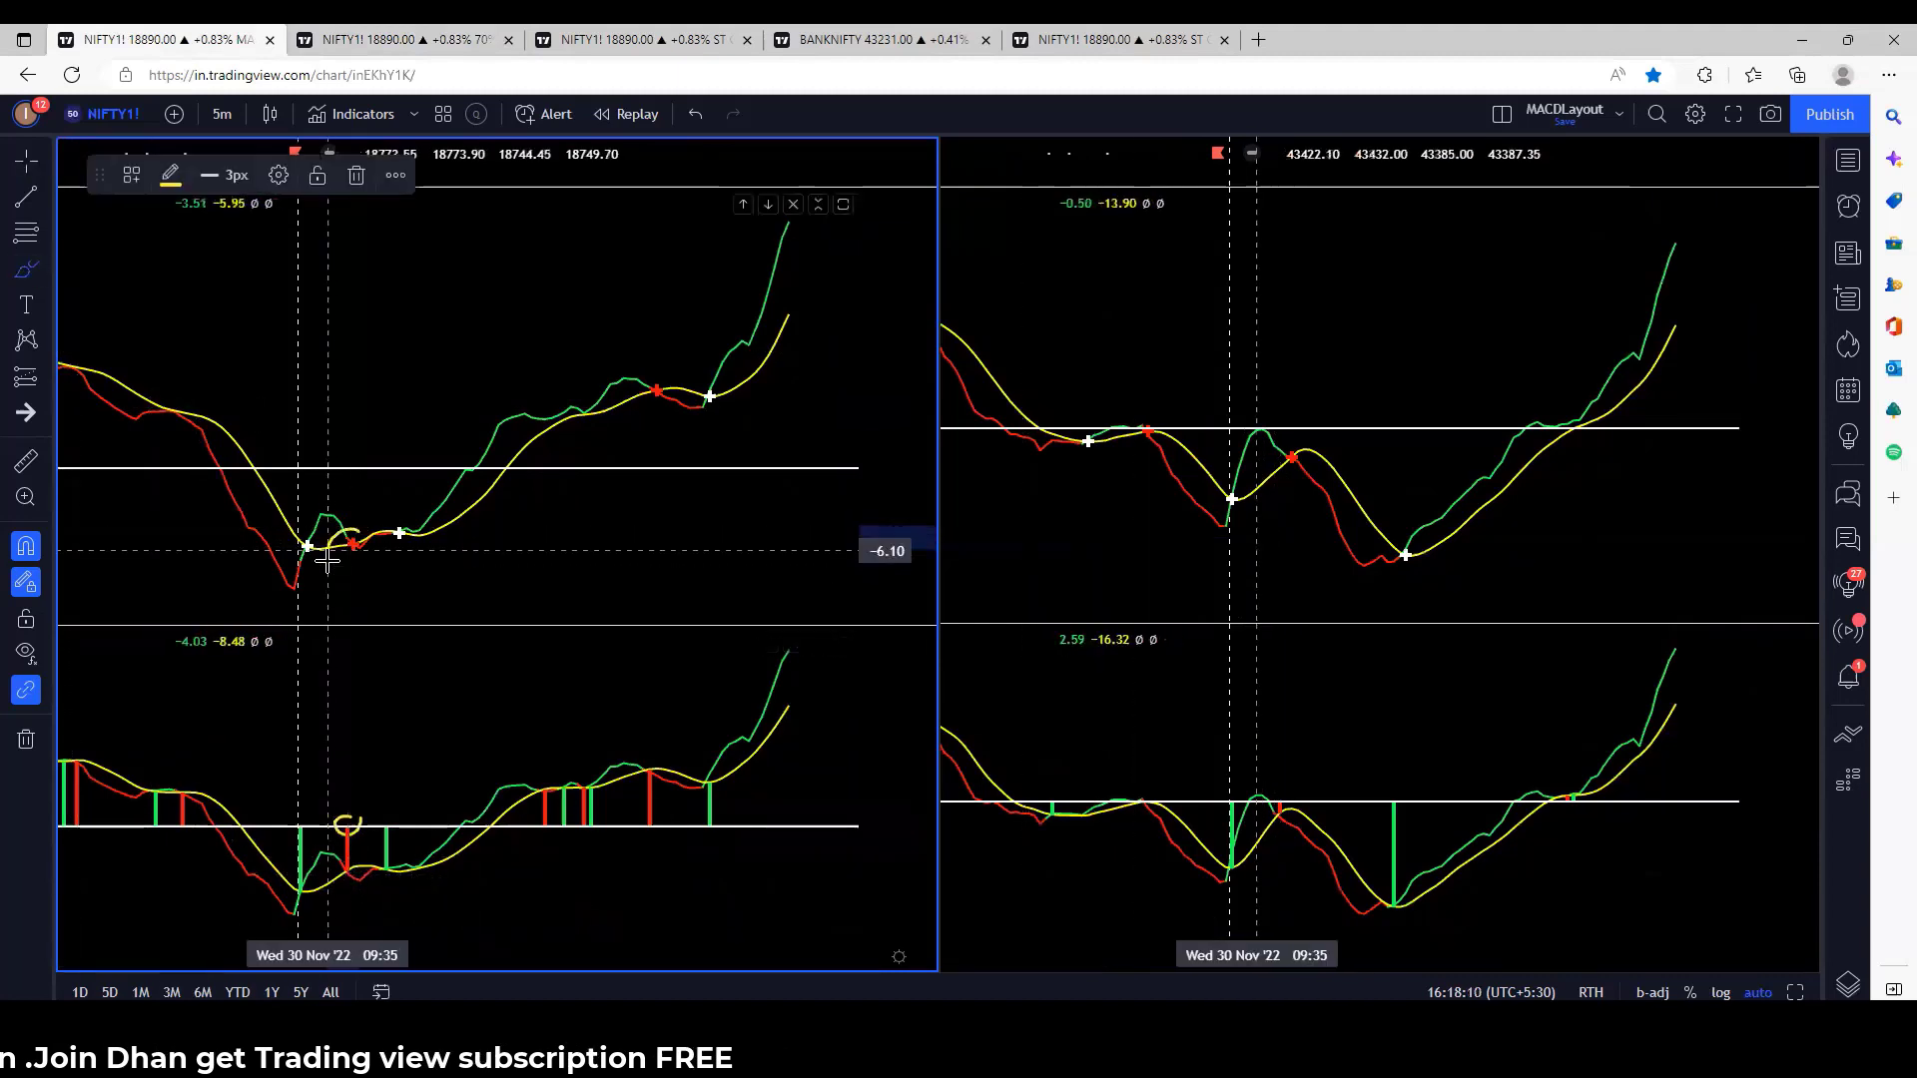
left_click(429, 39)
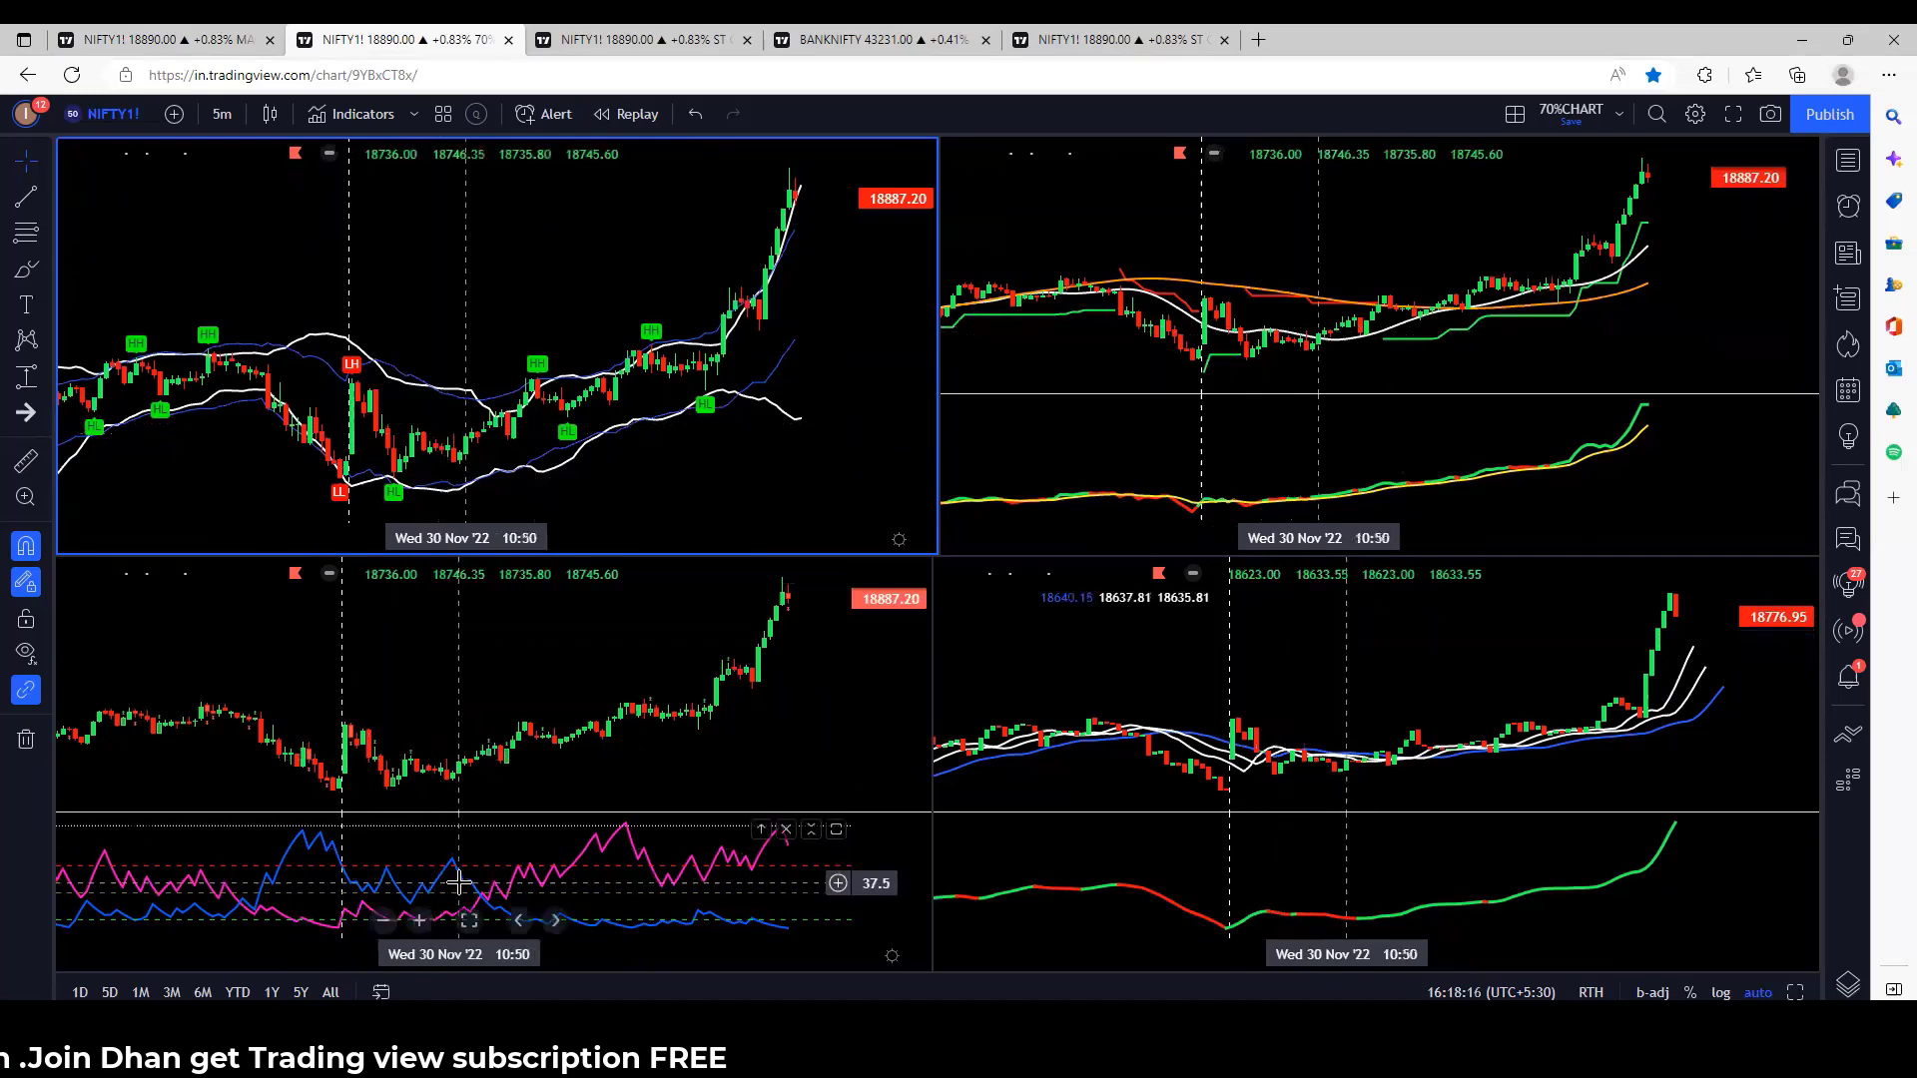
Brush a yellow loop around the lower-left oscillator crossover zone, then go back to the MACD layout
left_click(25, 269)
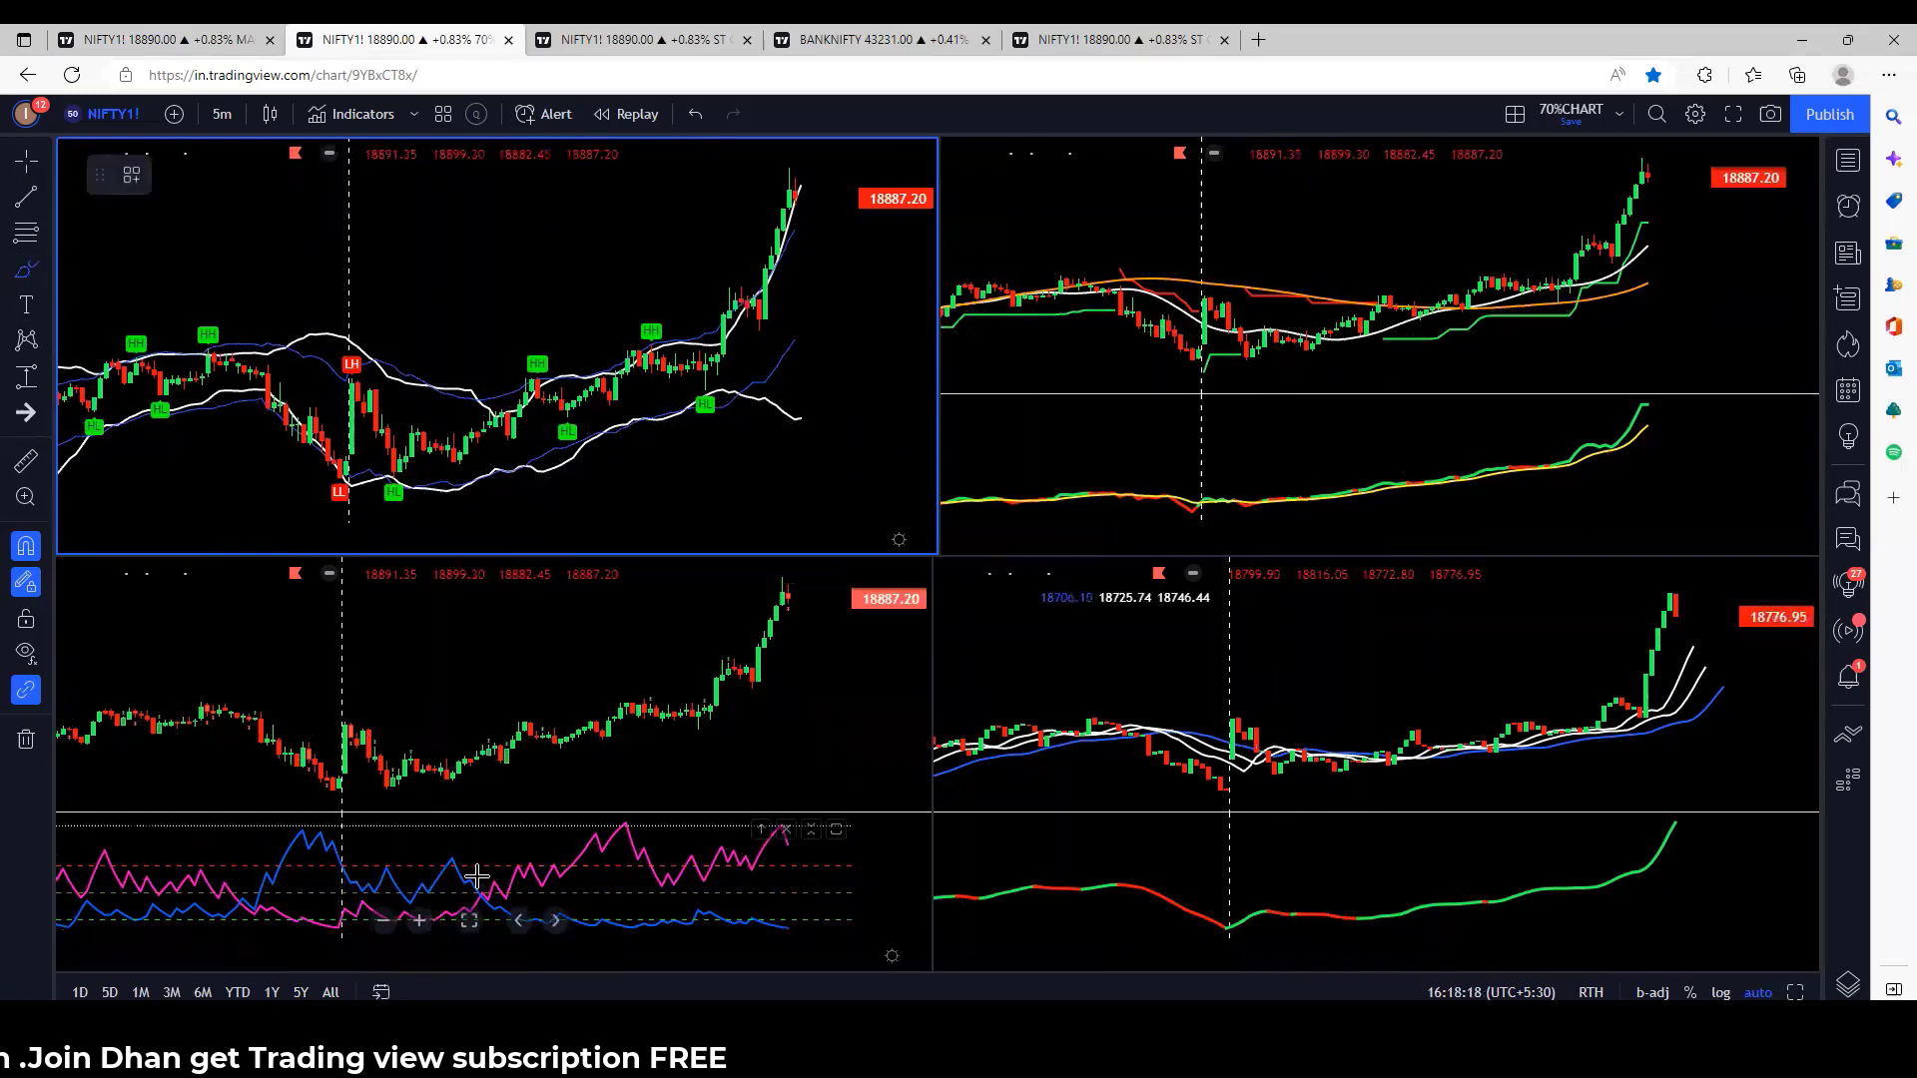
mouse_move(479, 863)
left_mouse_down()
mouse_move(354, 853)
mouse_move(323, 898)
mouse_move(474, 916)
mouse_move(477, 884)
left_mouse_up()
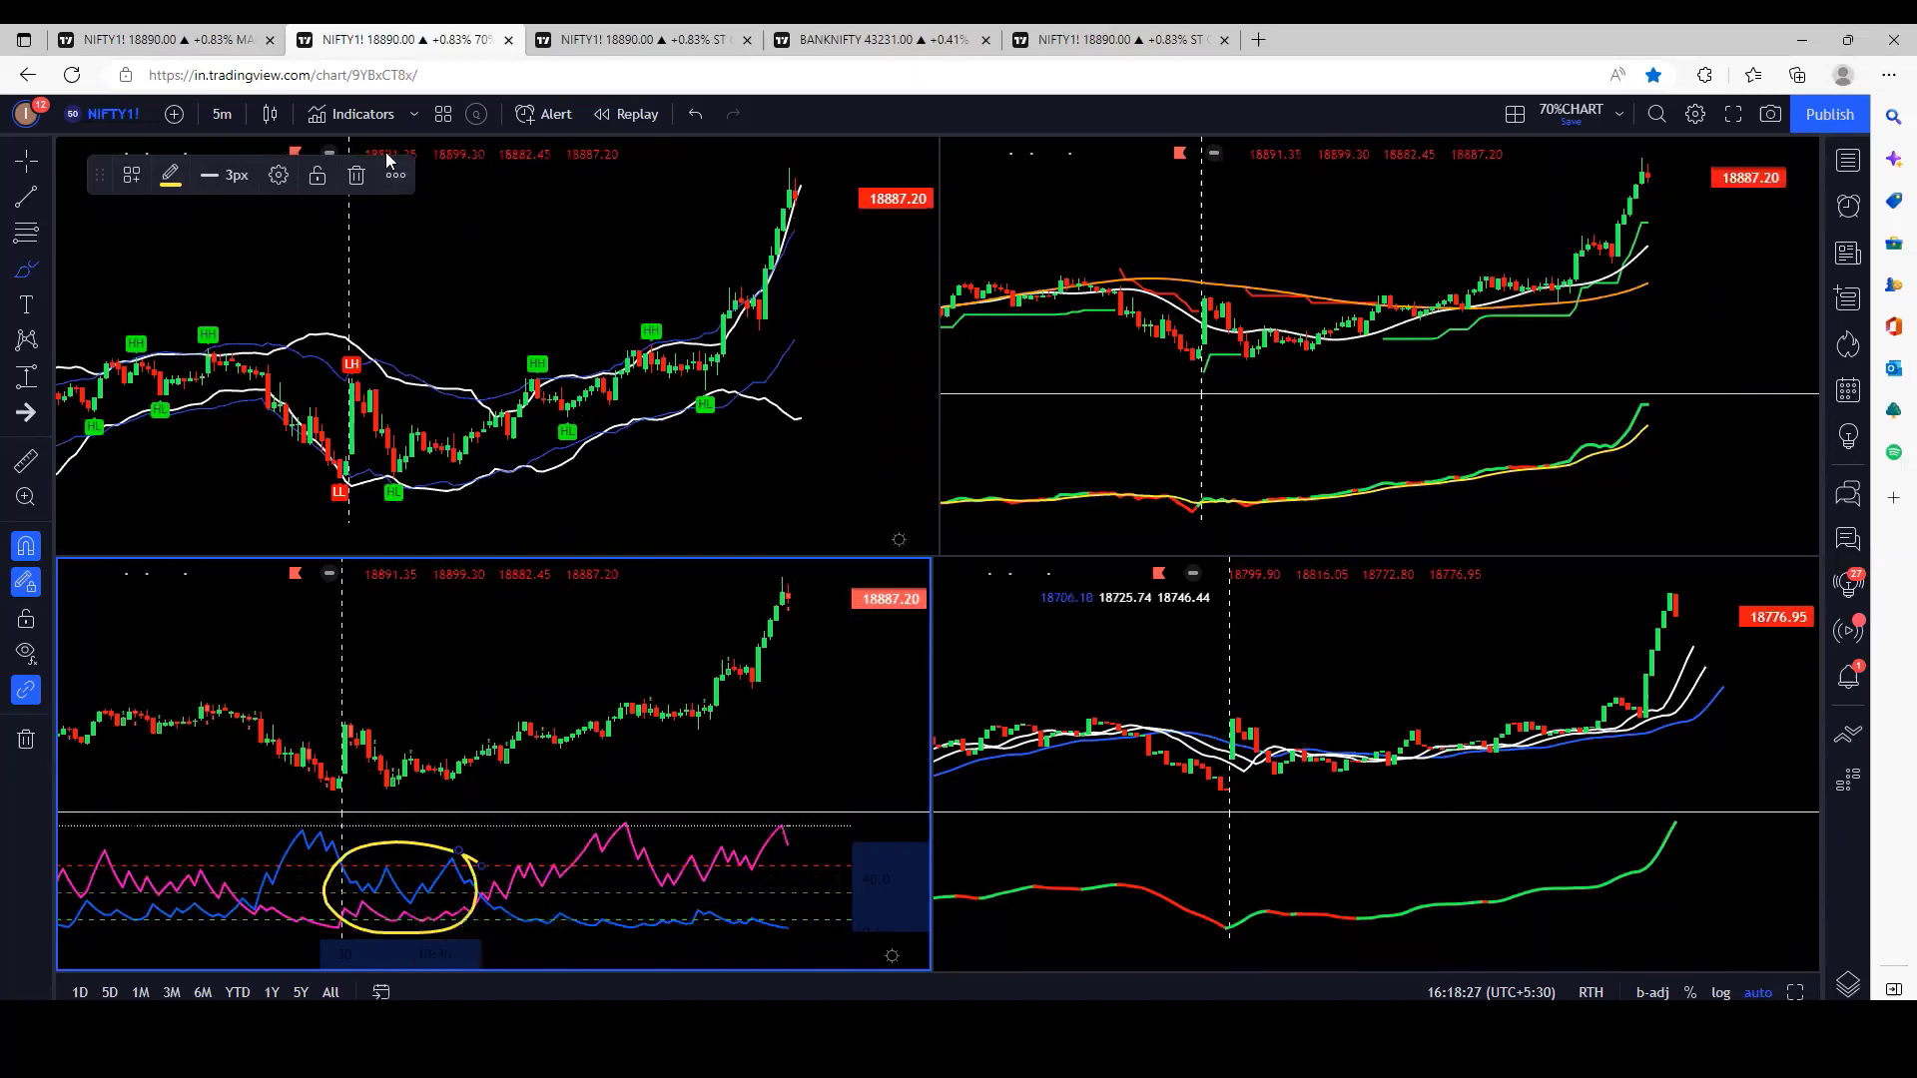
left_click(160, 40)
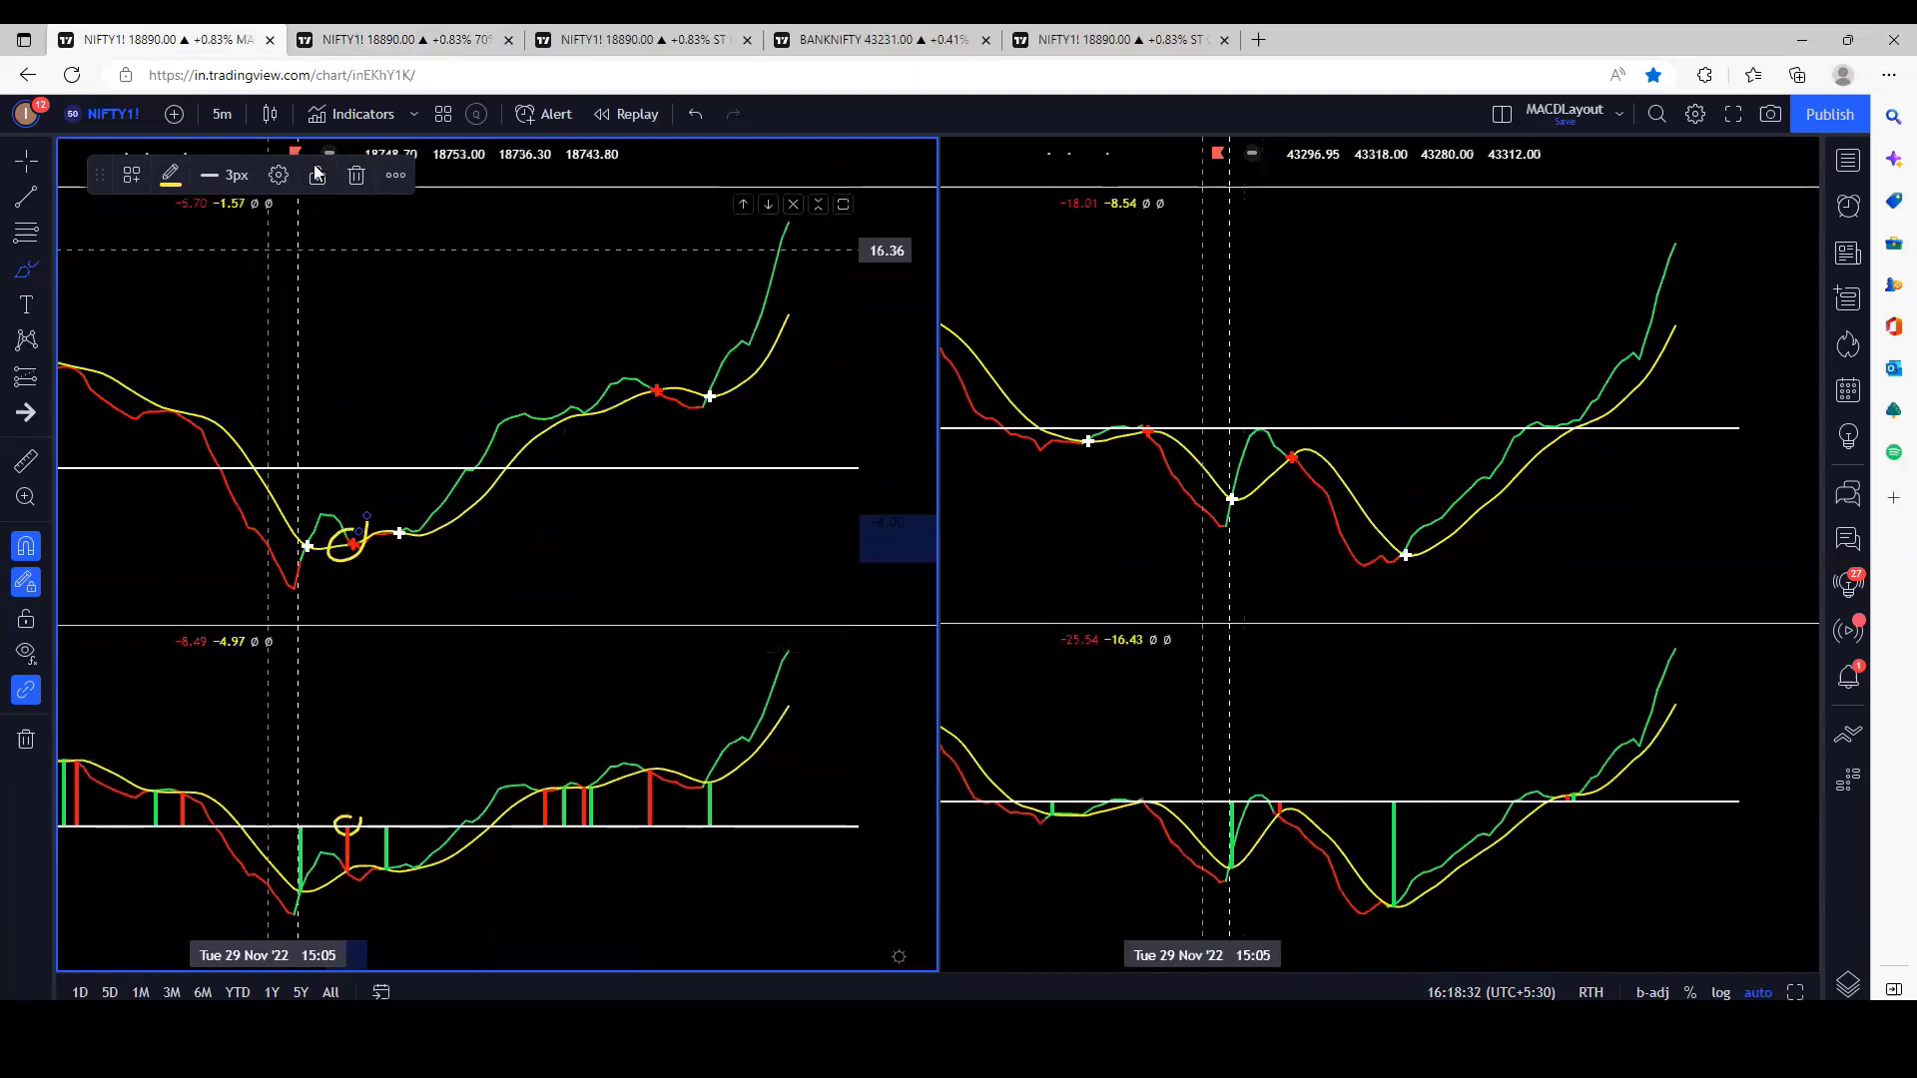
Delete the two MACD circles and brush one around the latest green bar in the lower pane
key("Delete")
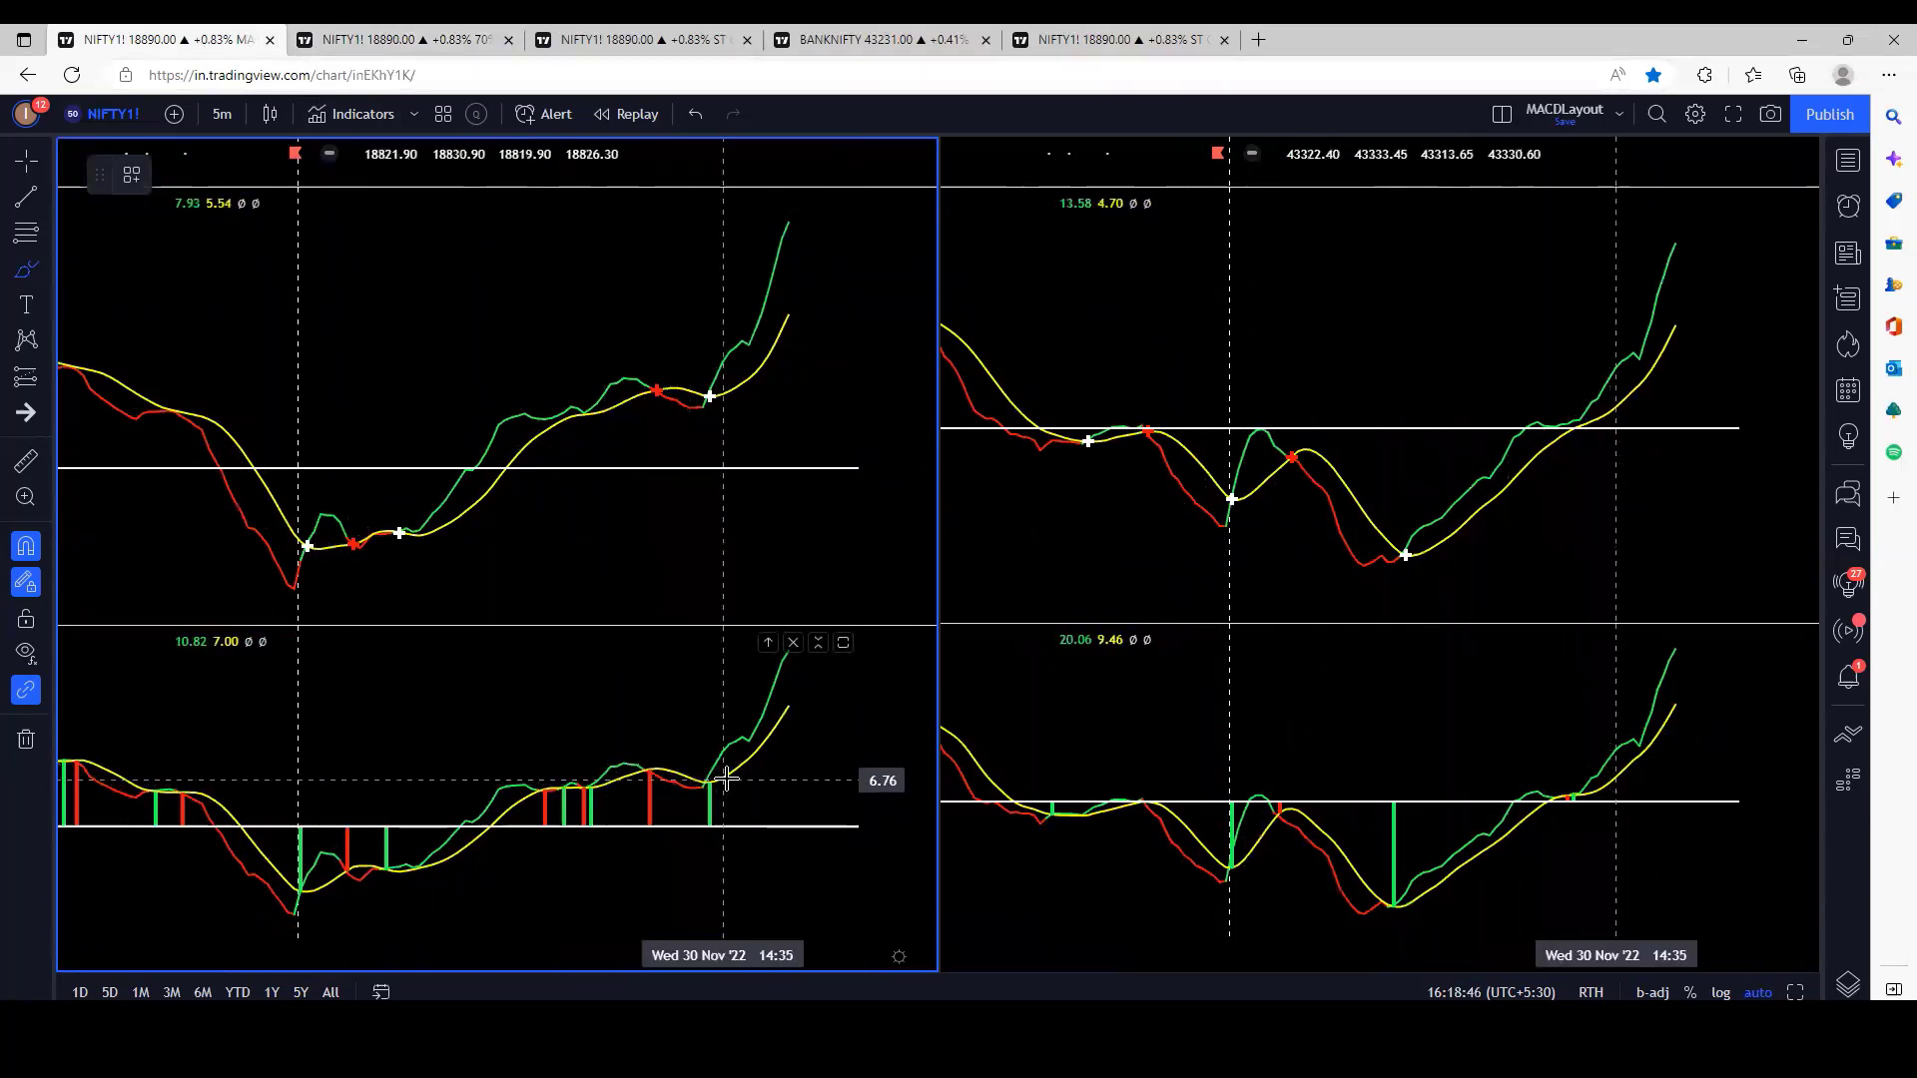
mouse_move(725, 778)
left_mouse_down()
mouse_move(699, 757)
mouse_move(664, 798)
mouse_move(717, 849)
mouse_move(707, 811)
left_mouse_up()
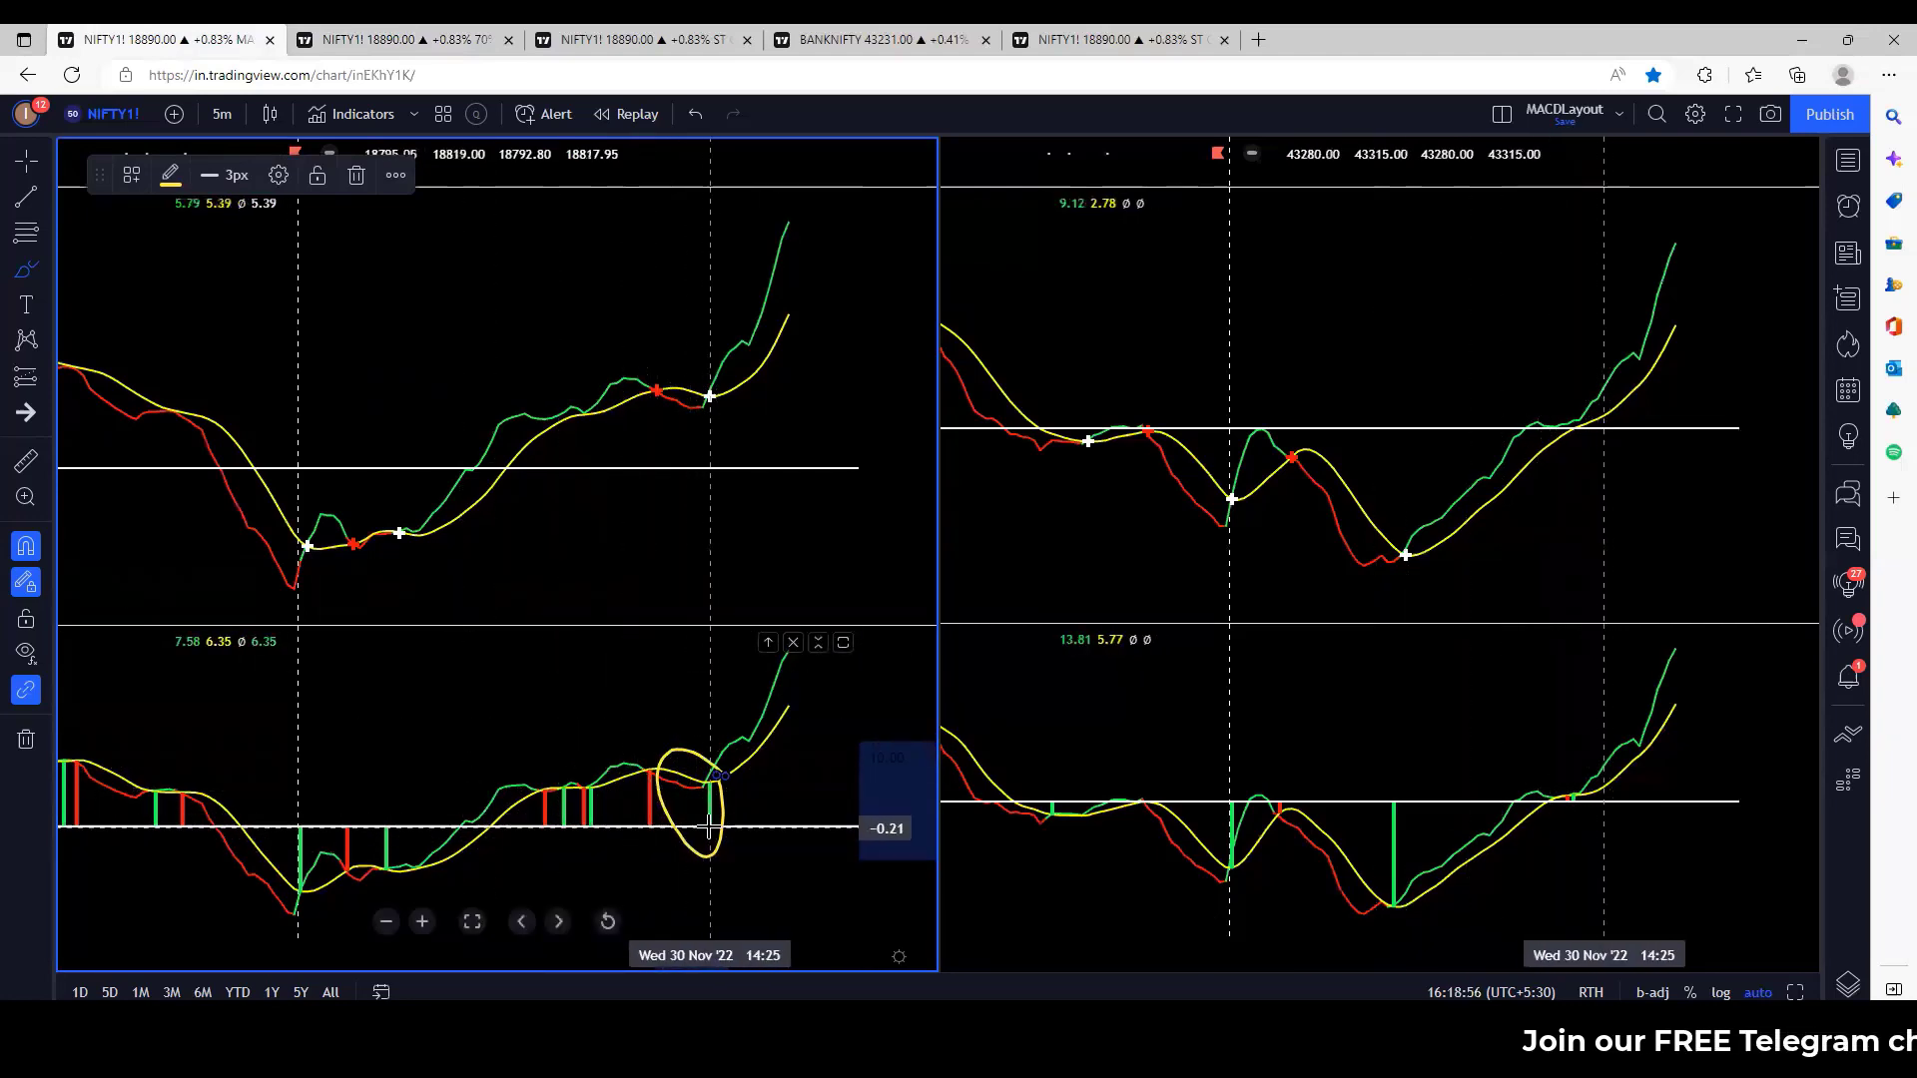
key("ctrl+Tab")
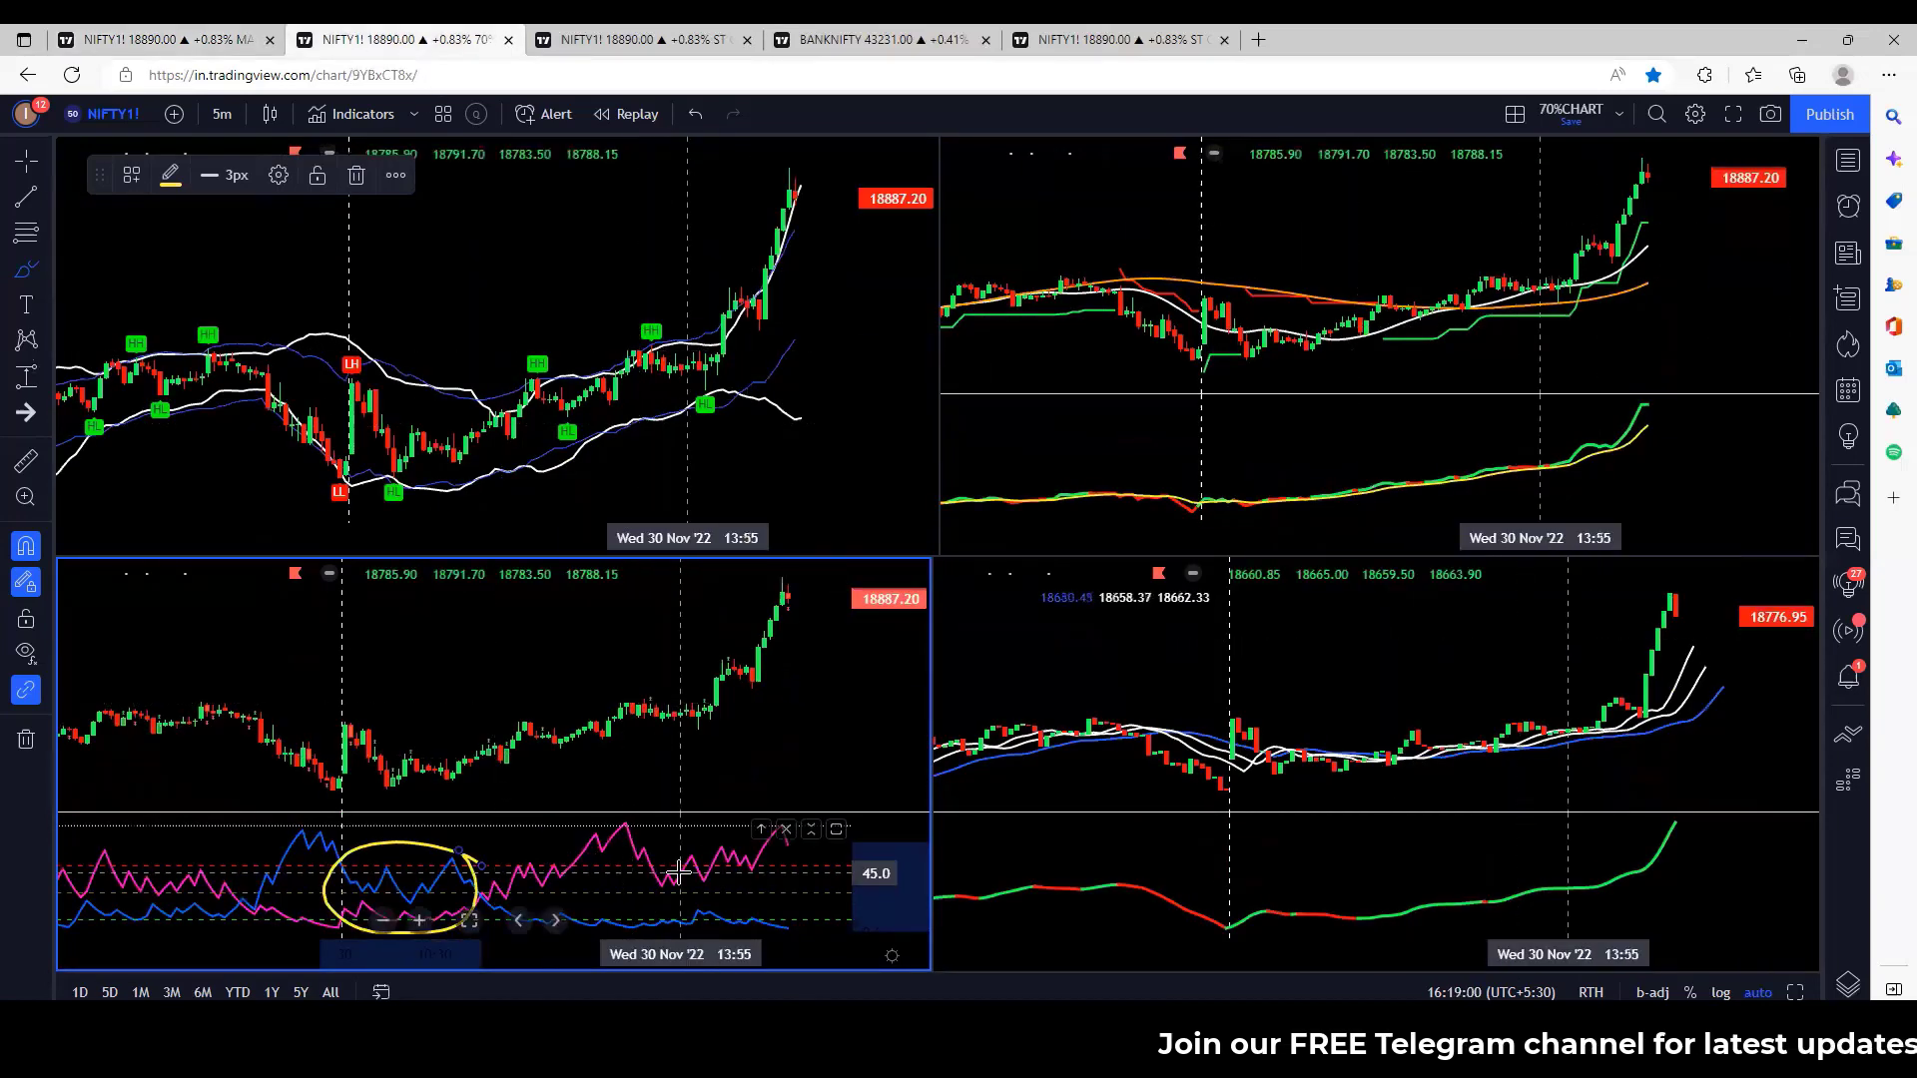
Replace the large oscillator ellipse with a tighter yellow brush loop around the crossover
key("Delete")
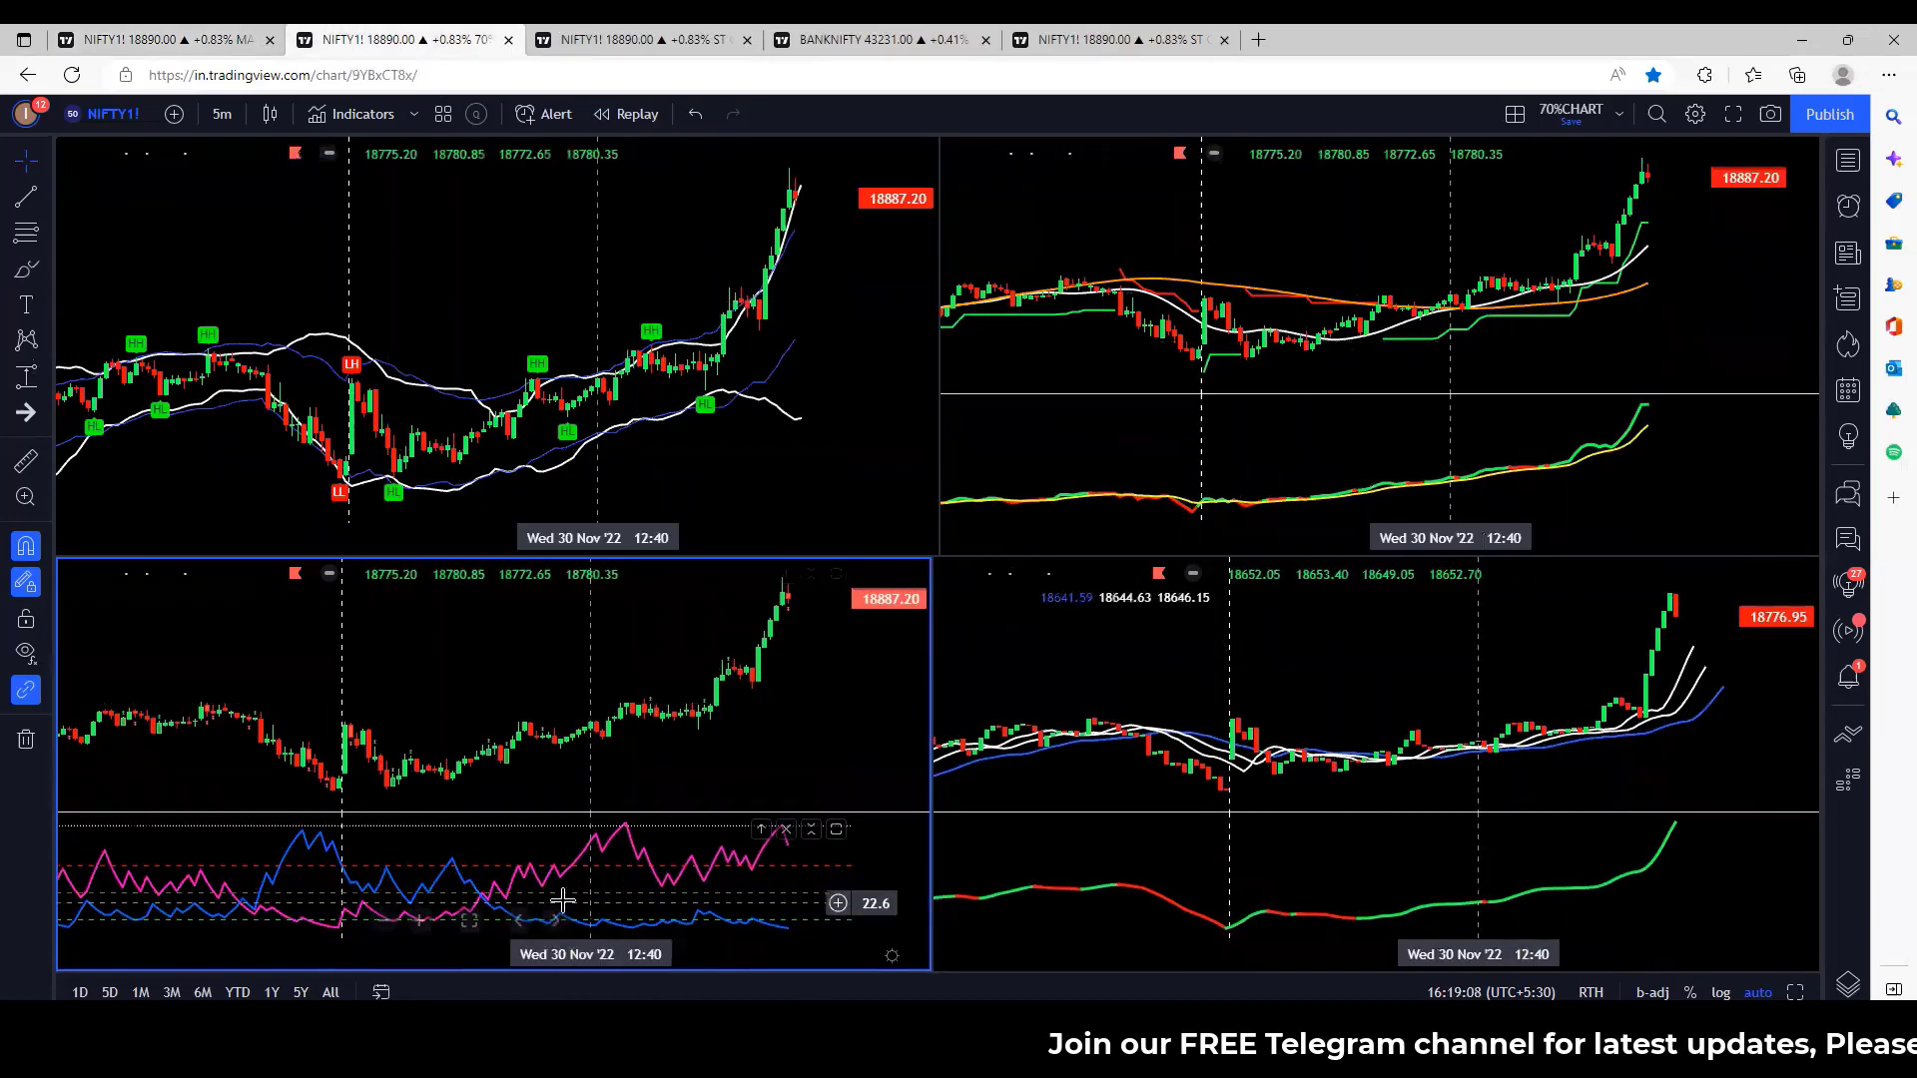
left_click(26, 269)
mouse_move(517, 864)
left_mouse_down()
mouse_move(467, 887)
mouse_move(511, 873)
left_mouse_up()
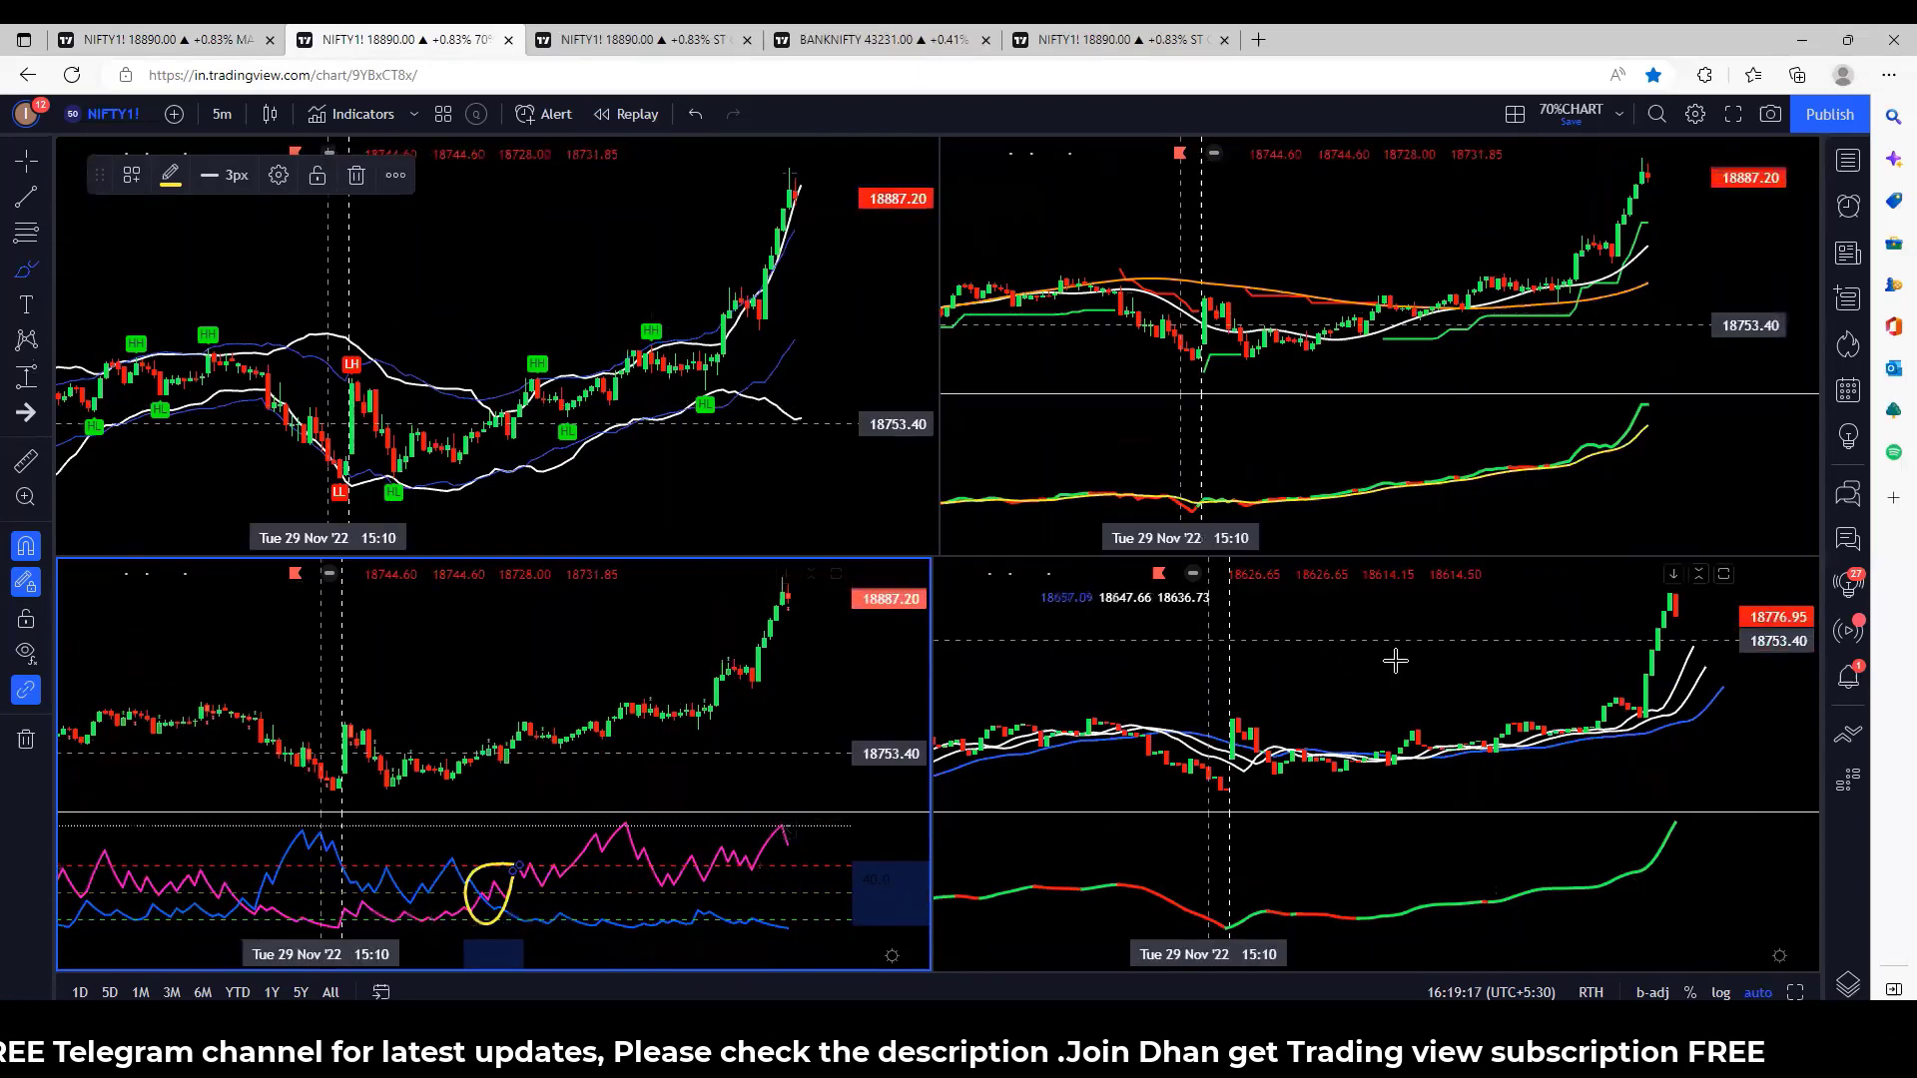
Circle the breakout candles in the lower-right and upper 70% chart panes, then show the ST chart
left_click(40, 270)
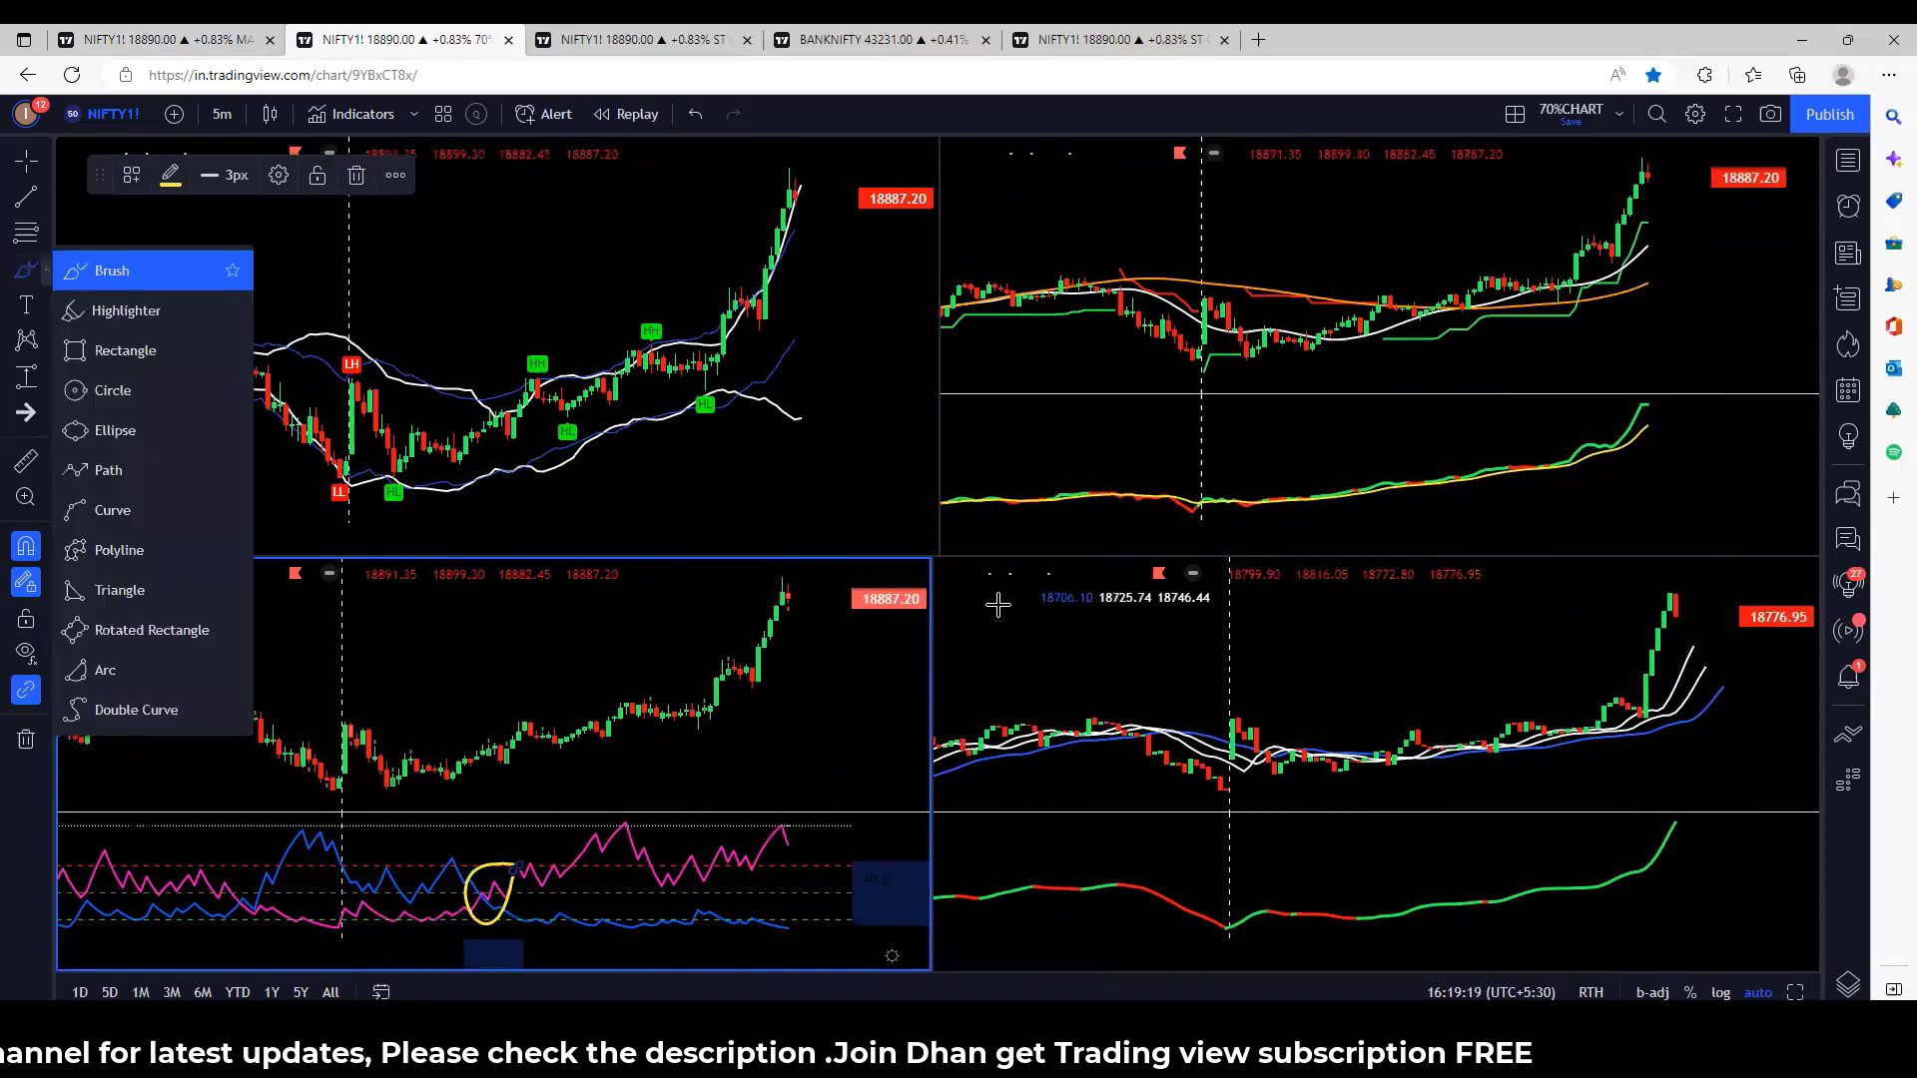
left_click_drag(1661, 713, 1665, 721)
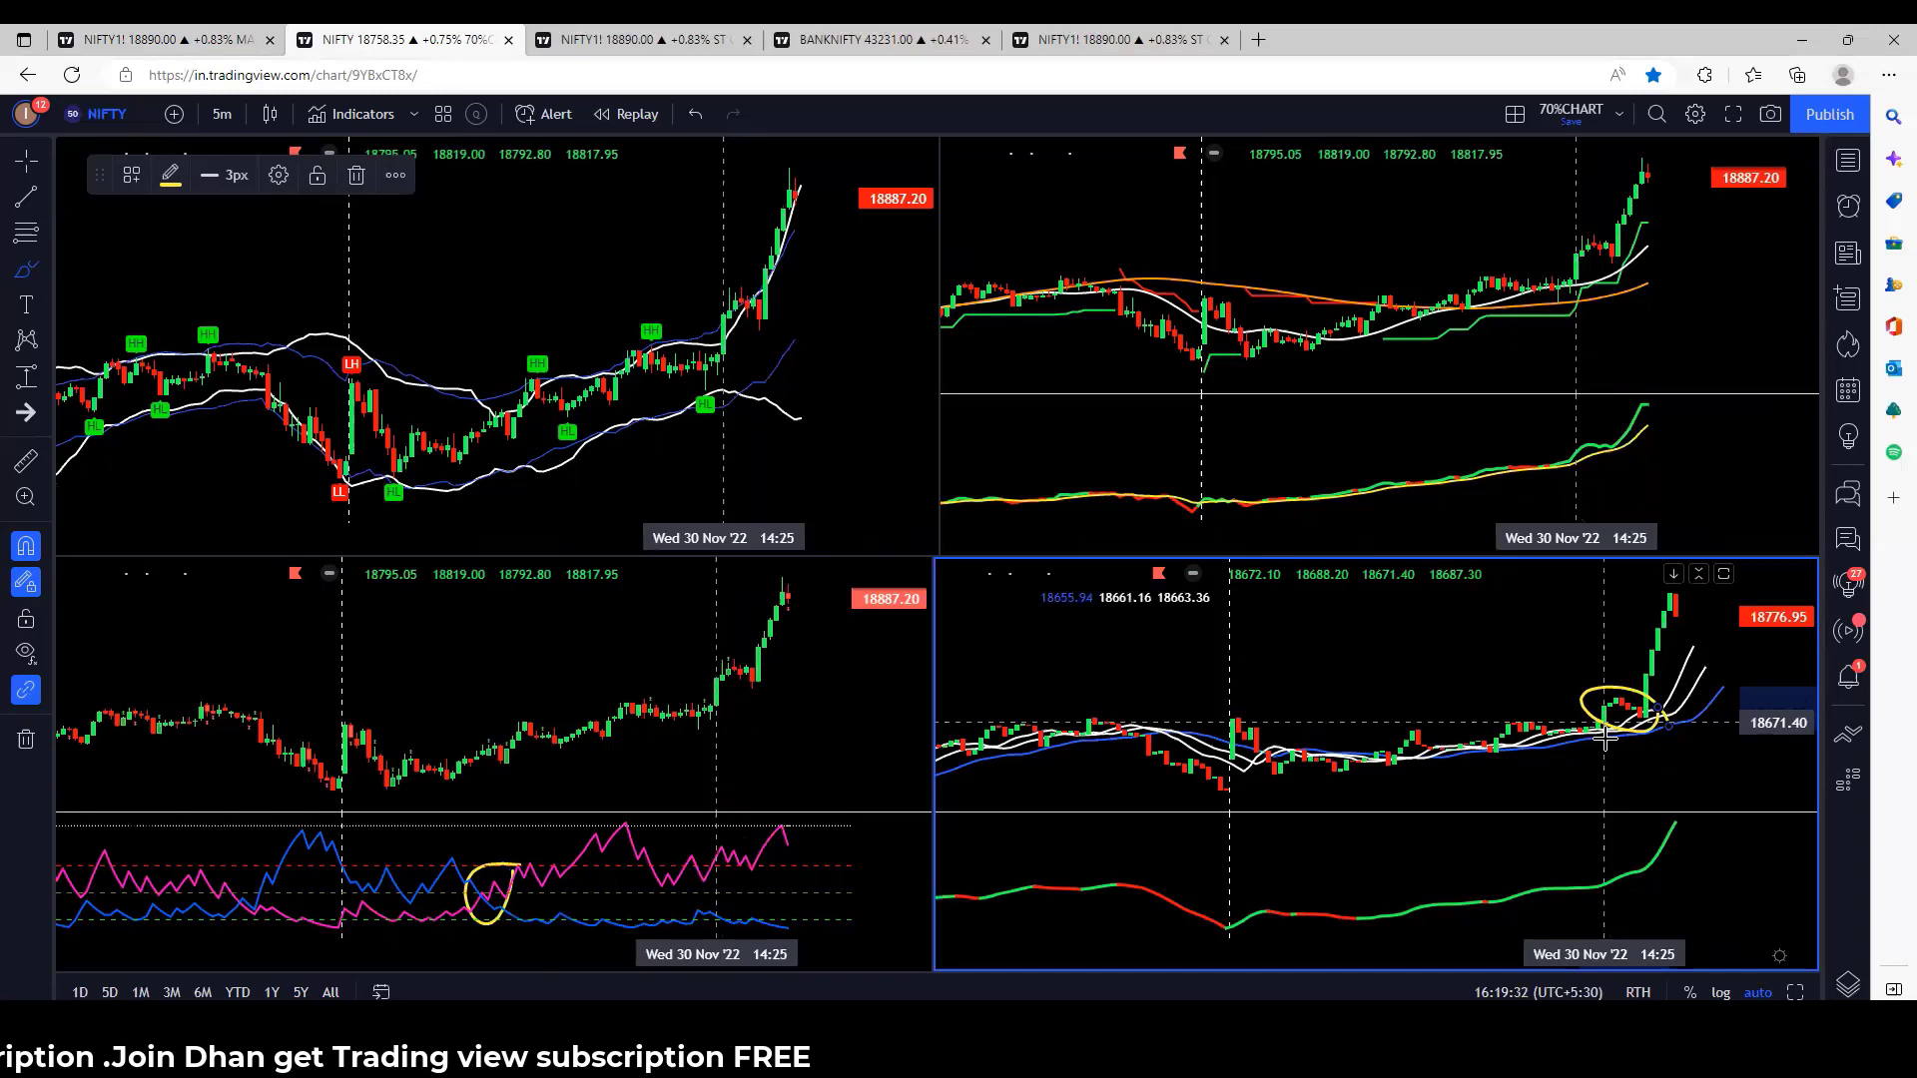
left_click(739, 322)
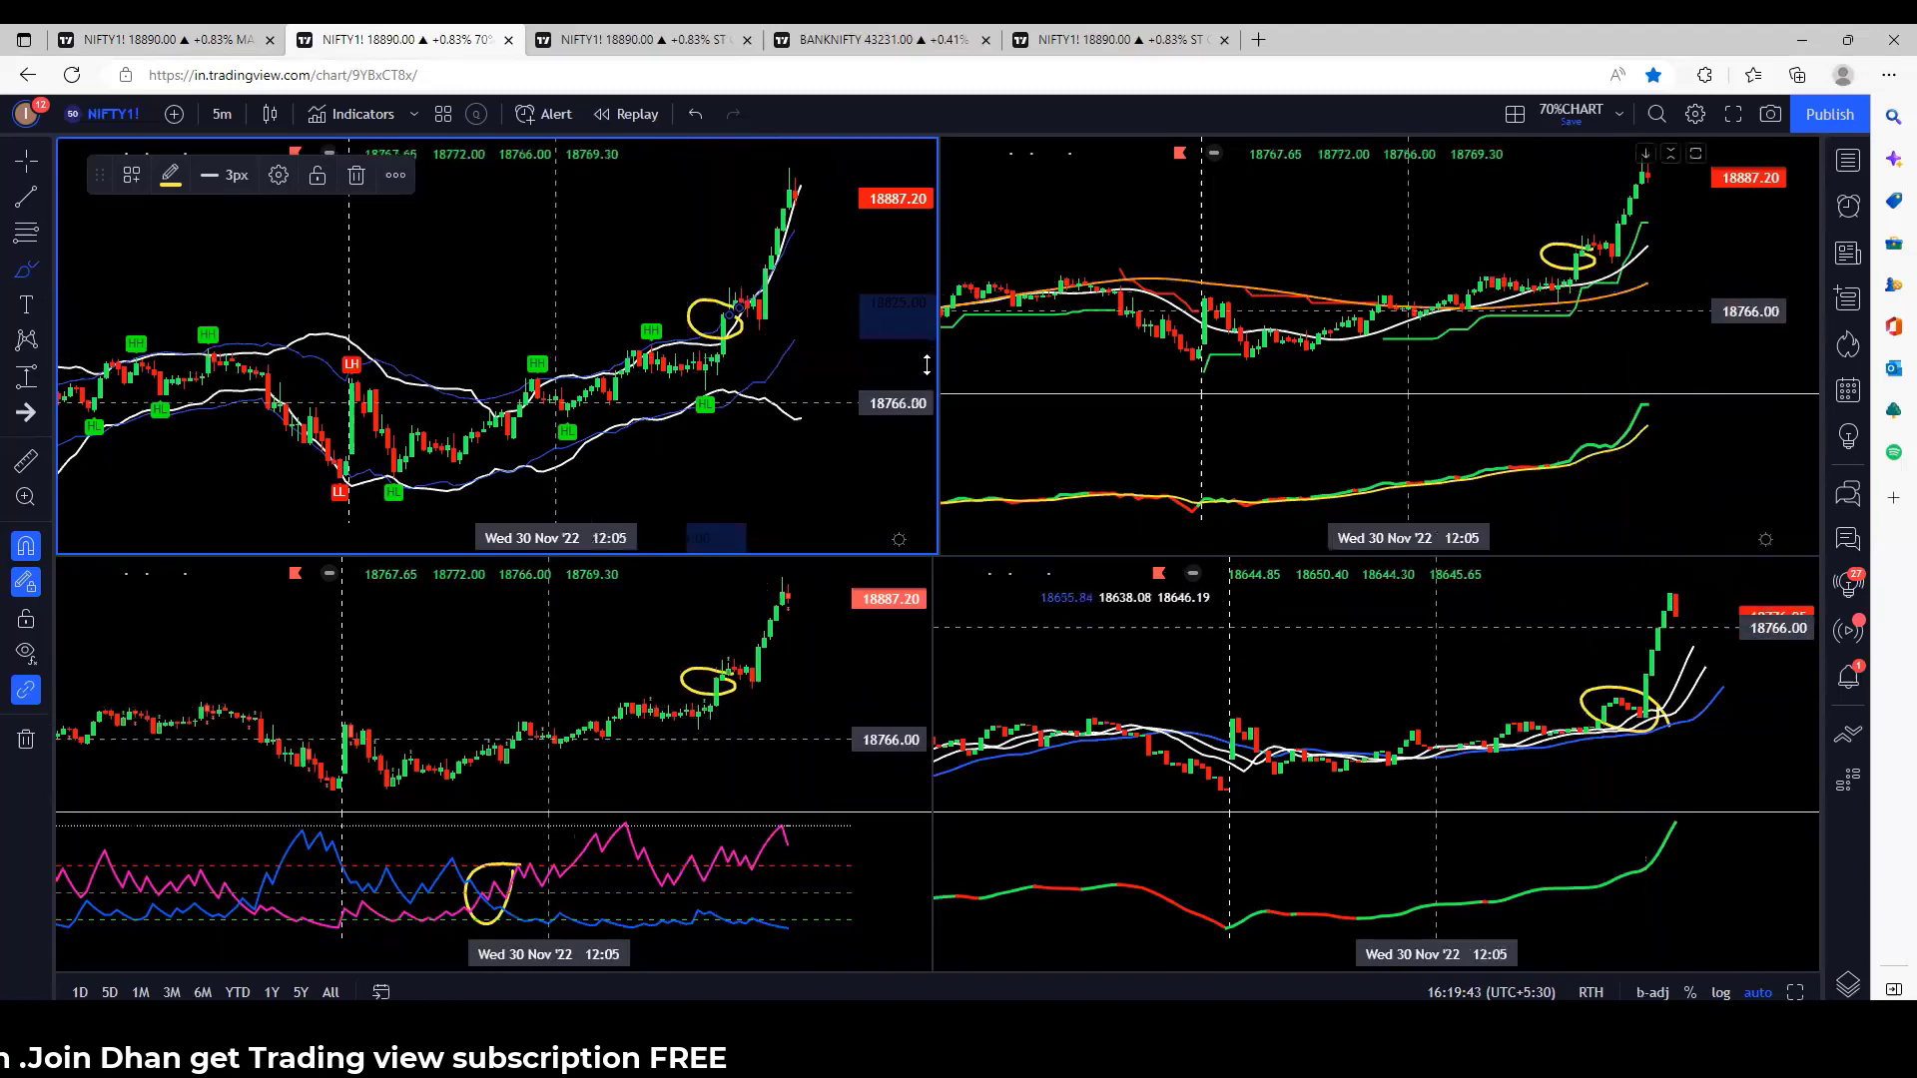
left_click(562, 37)
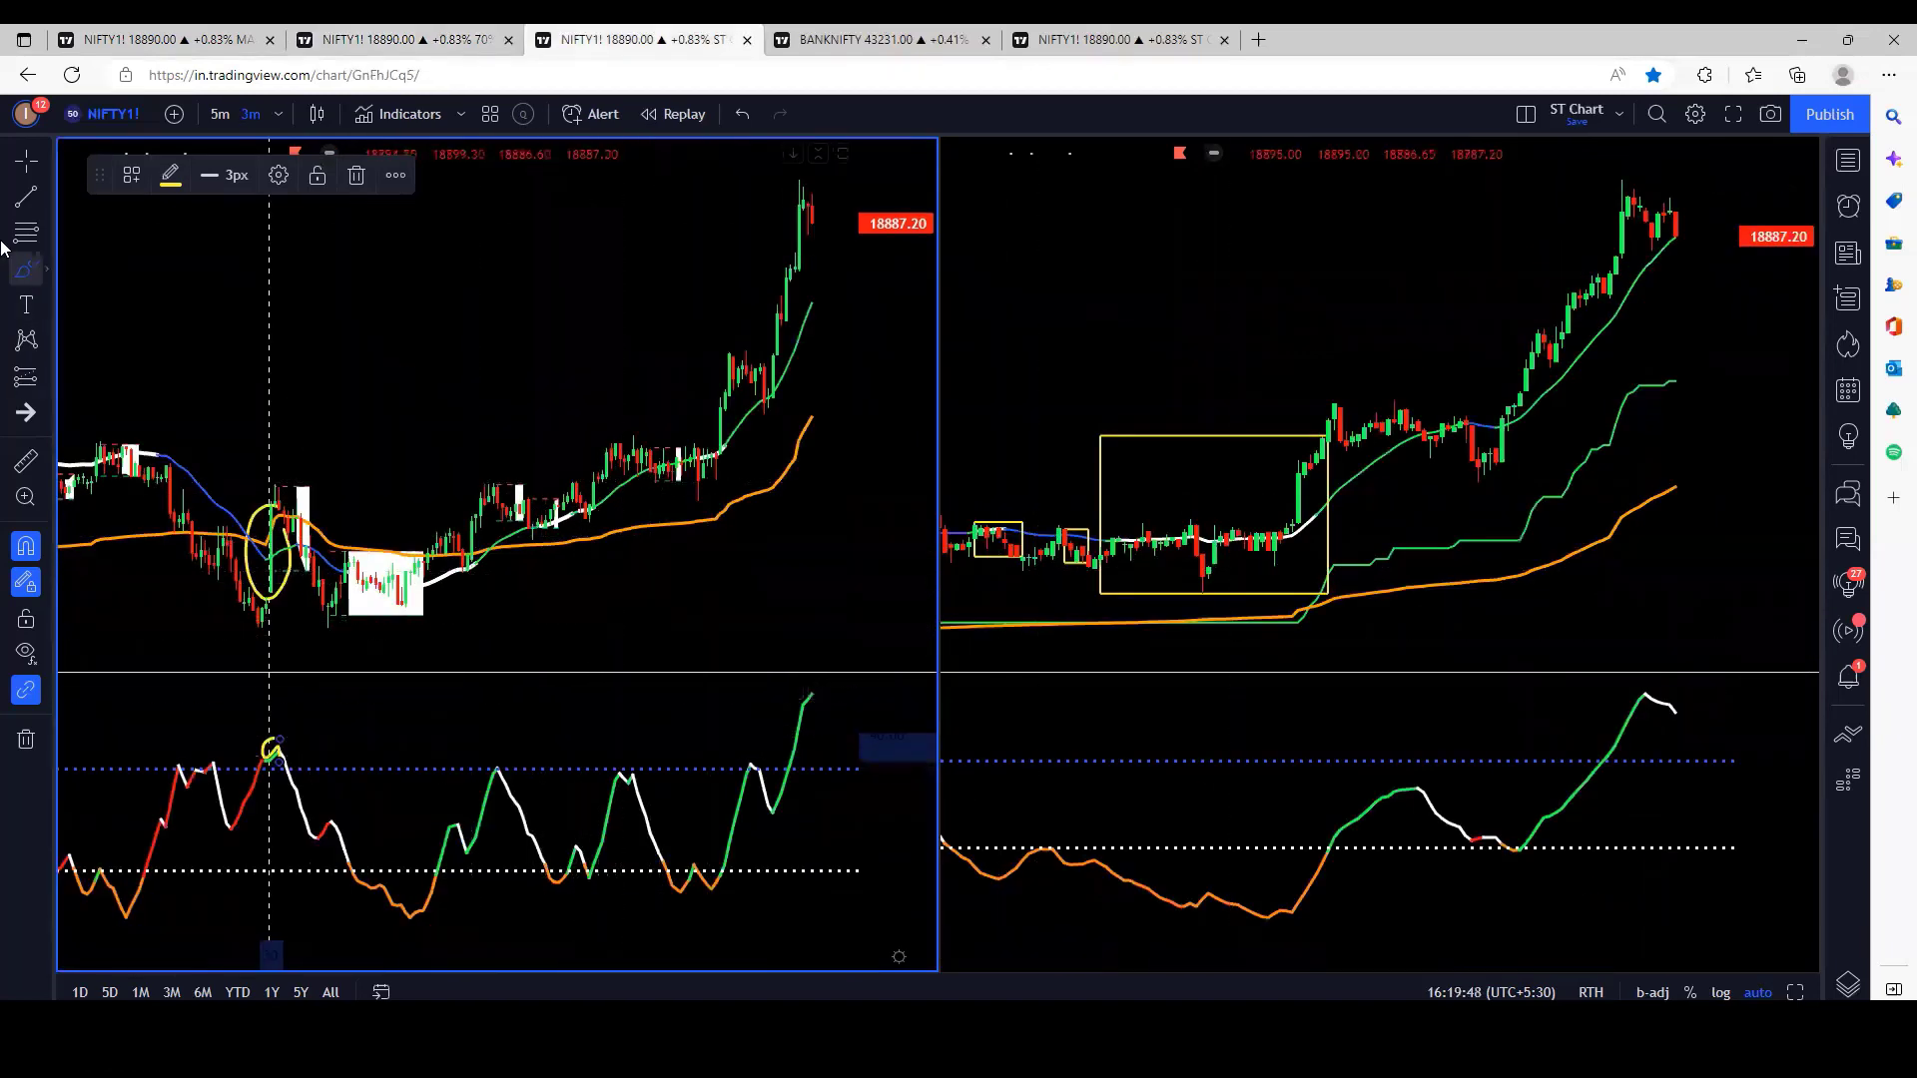
Brush yellow loops around the 14:27 oscillator dip and the breakout candles above the trend line
left_click(33, 272)
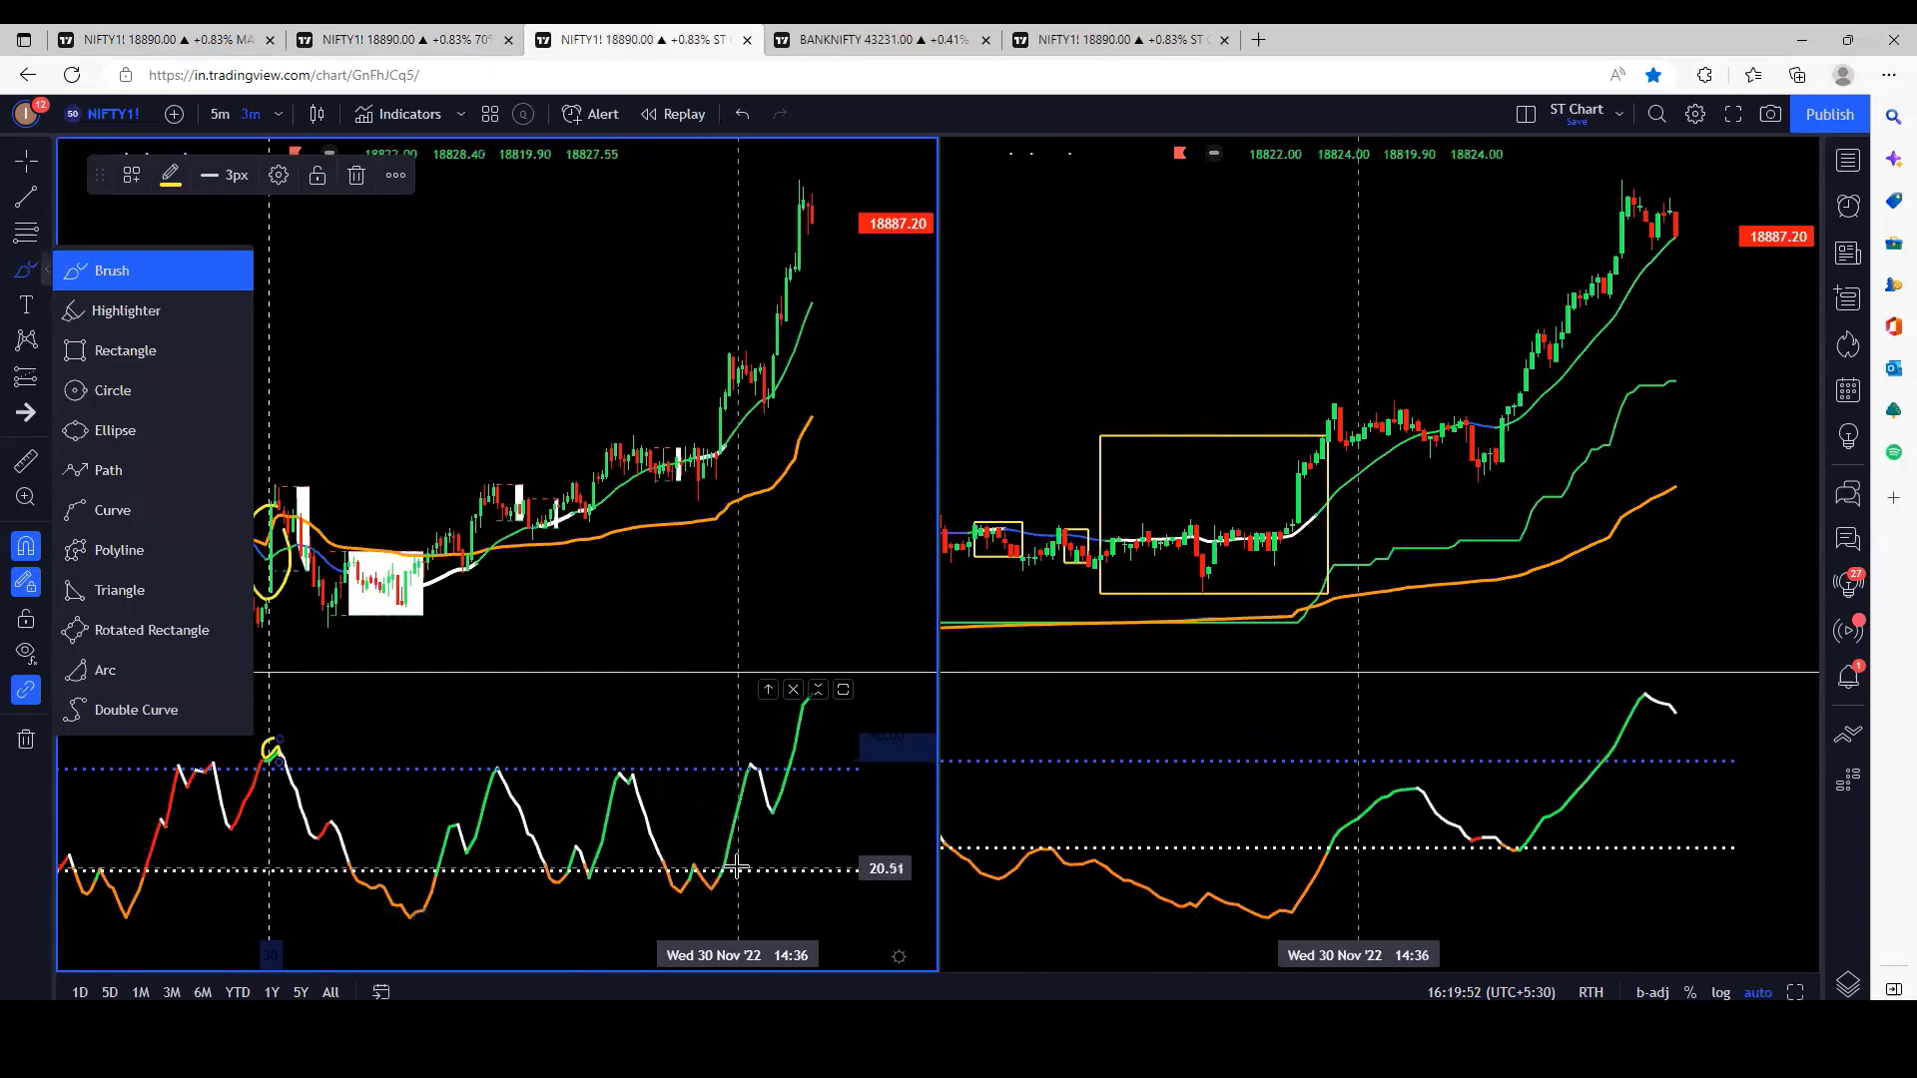
mouse_move(729, 856)
left_mouse_down()
mouse_move(704, 849)
mouse_move(724, 880)
mouse_move(744, 867)
left_mouse_up()
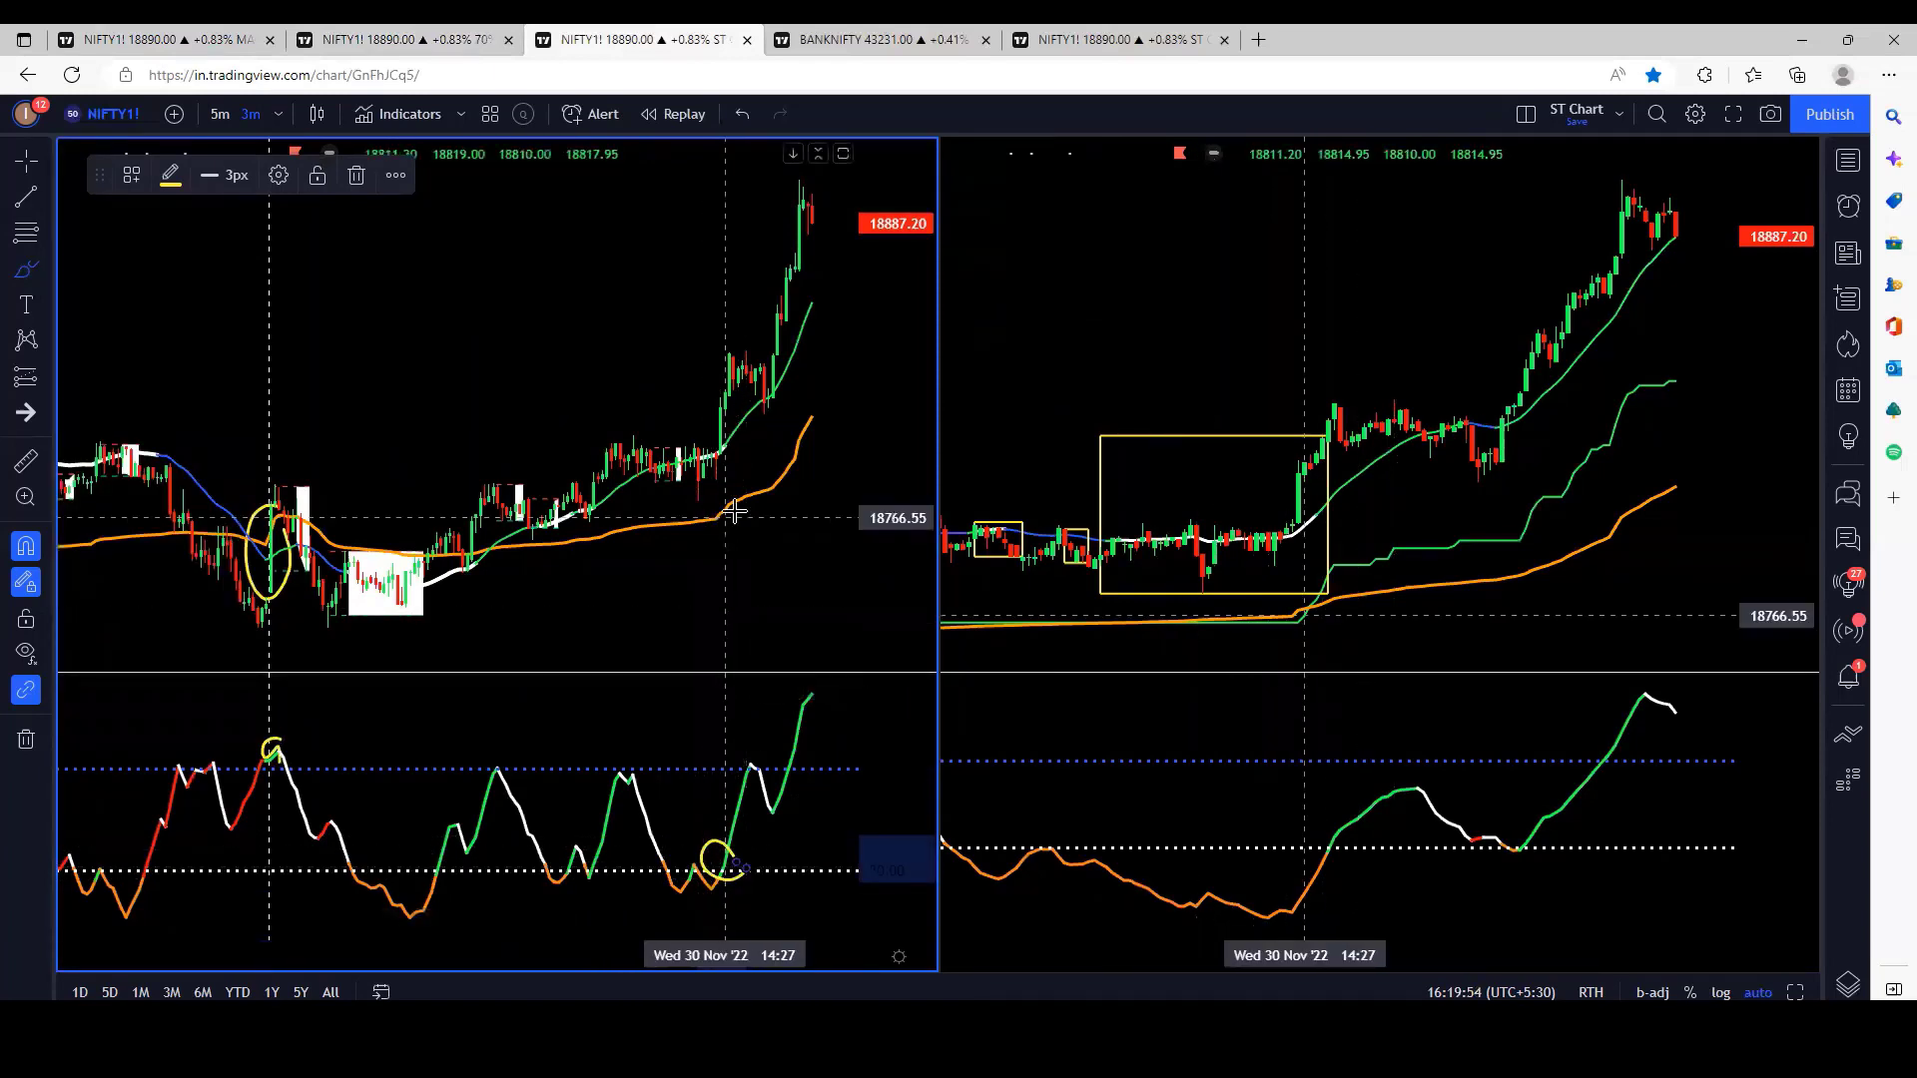
mouse_move(736, 405)
left_mouse_down()
mouse_move(653, 461)
mouse_move(740, 425)
left_mouse_up()
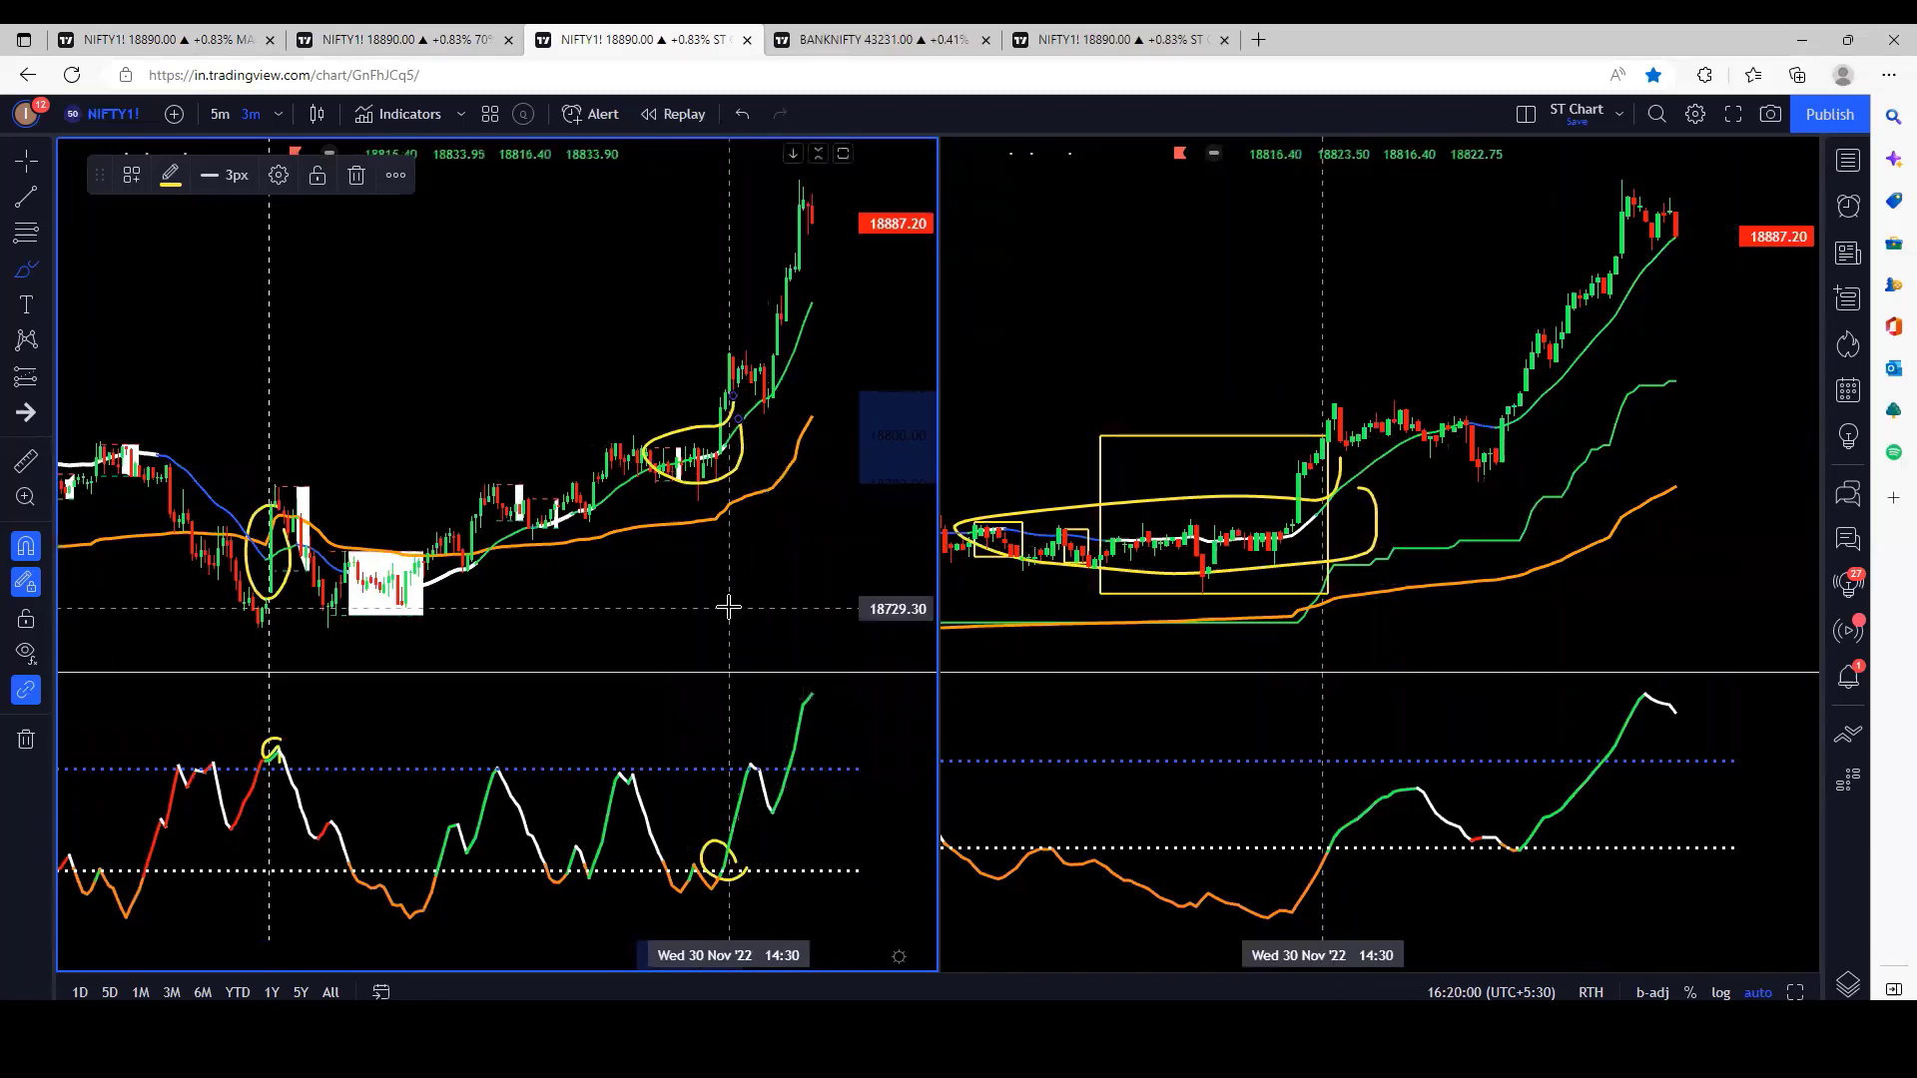
Remove all drawings from the ST and MACD charts, then show the BANKNIFTY 70% layout
right_click(566, 343)
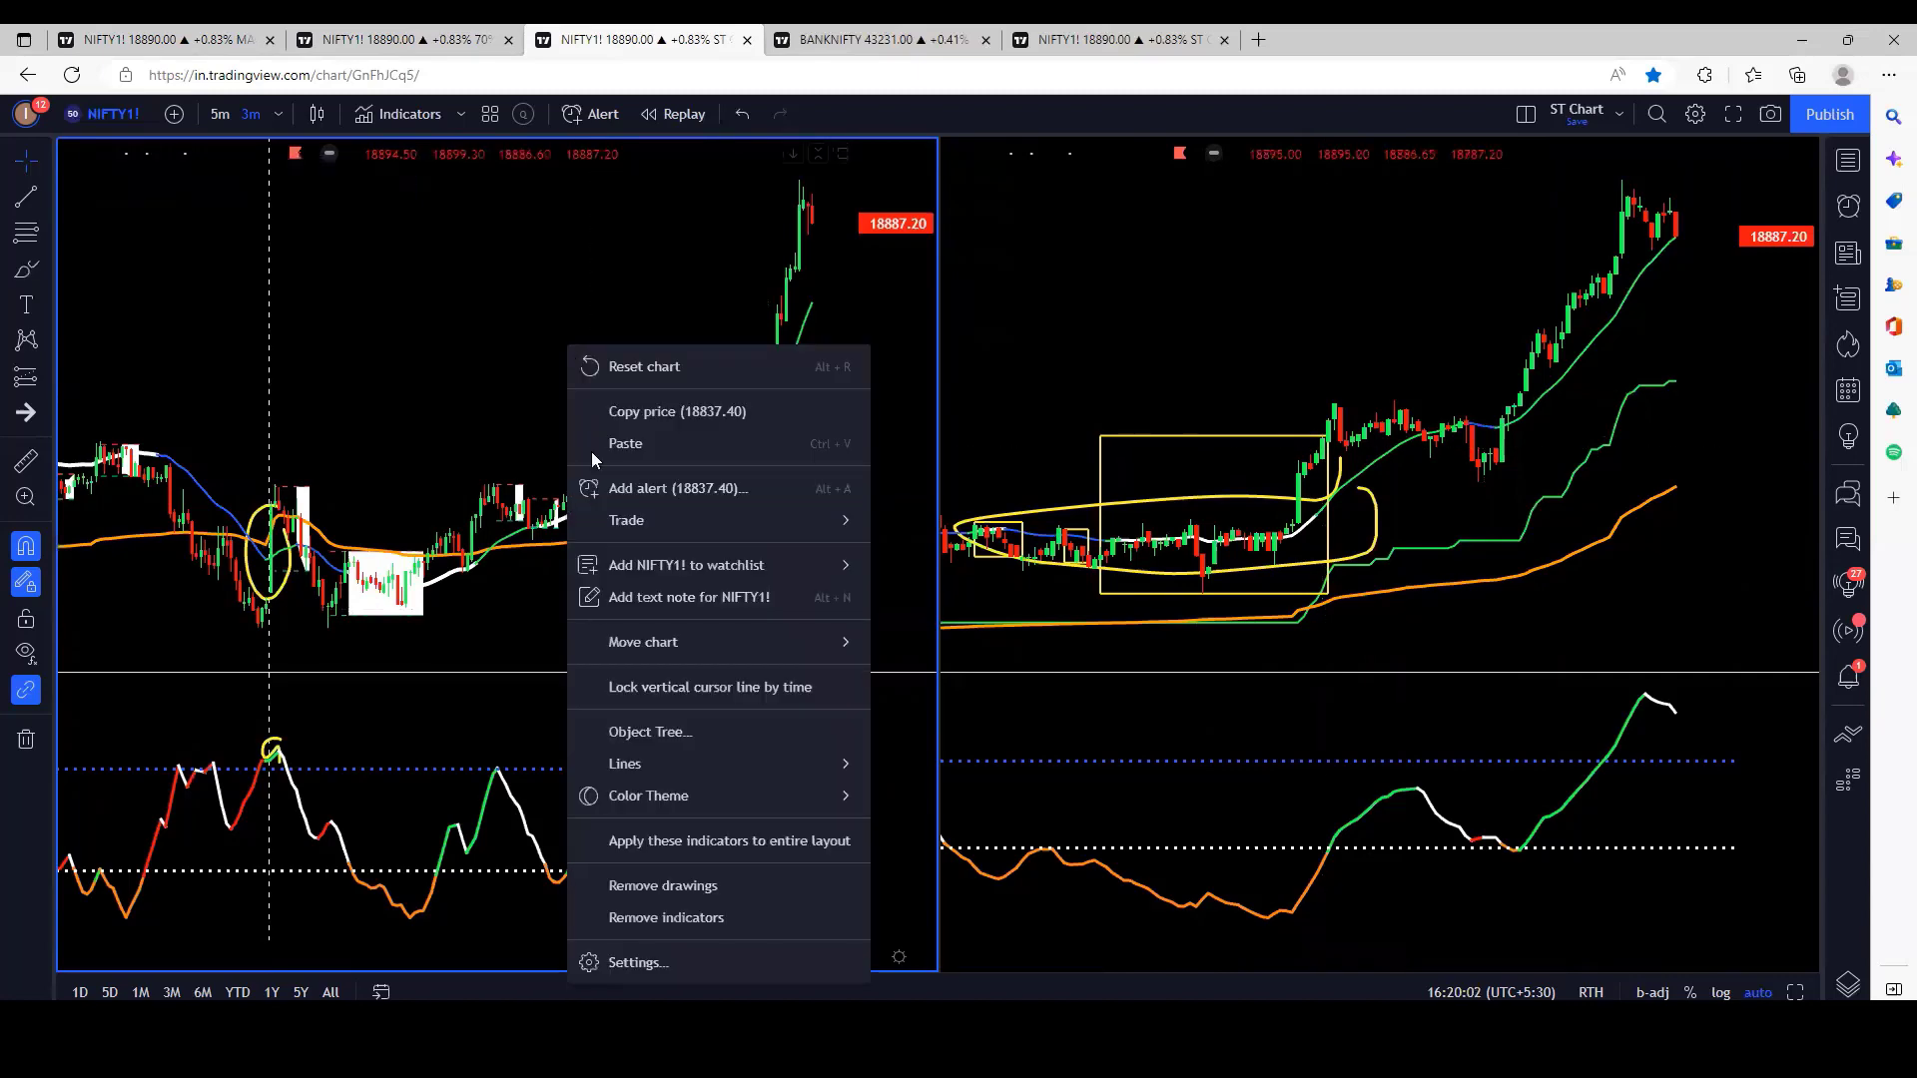
left_click(663, 889)
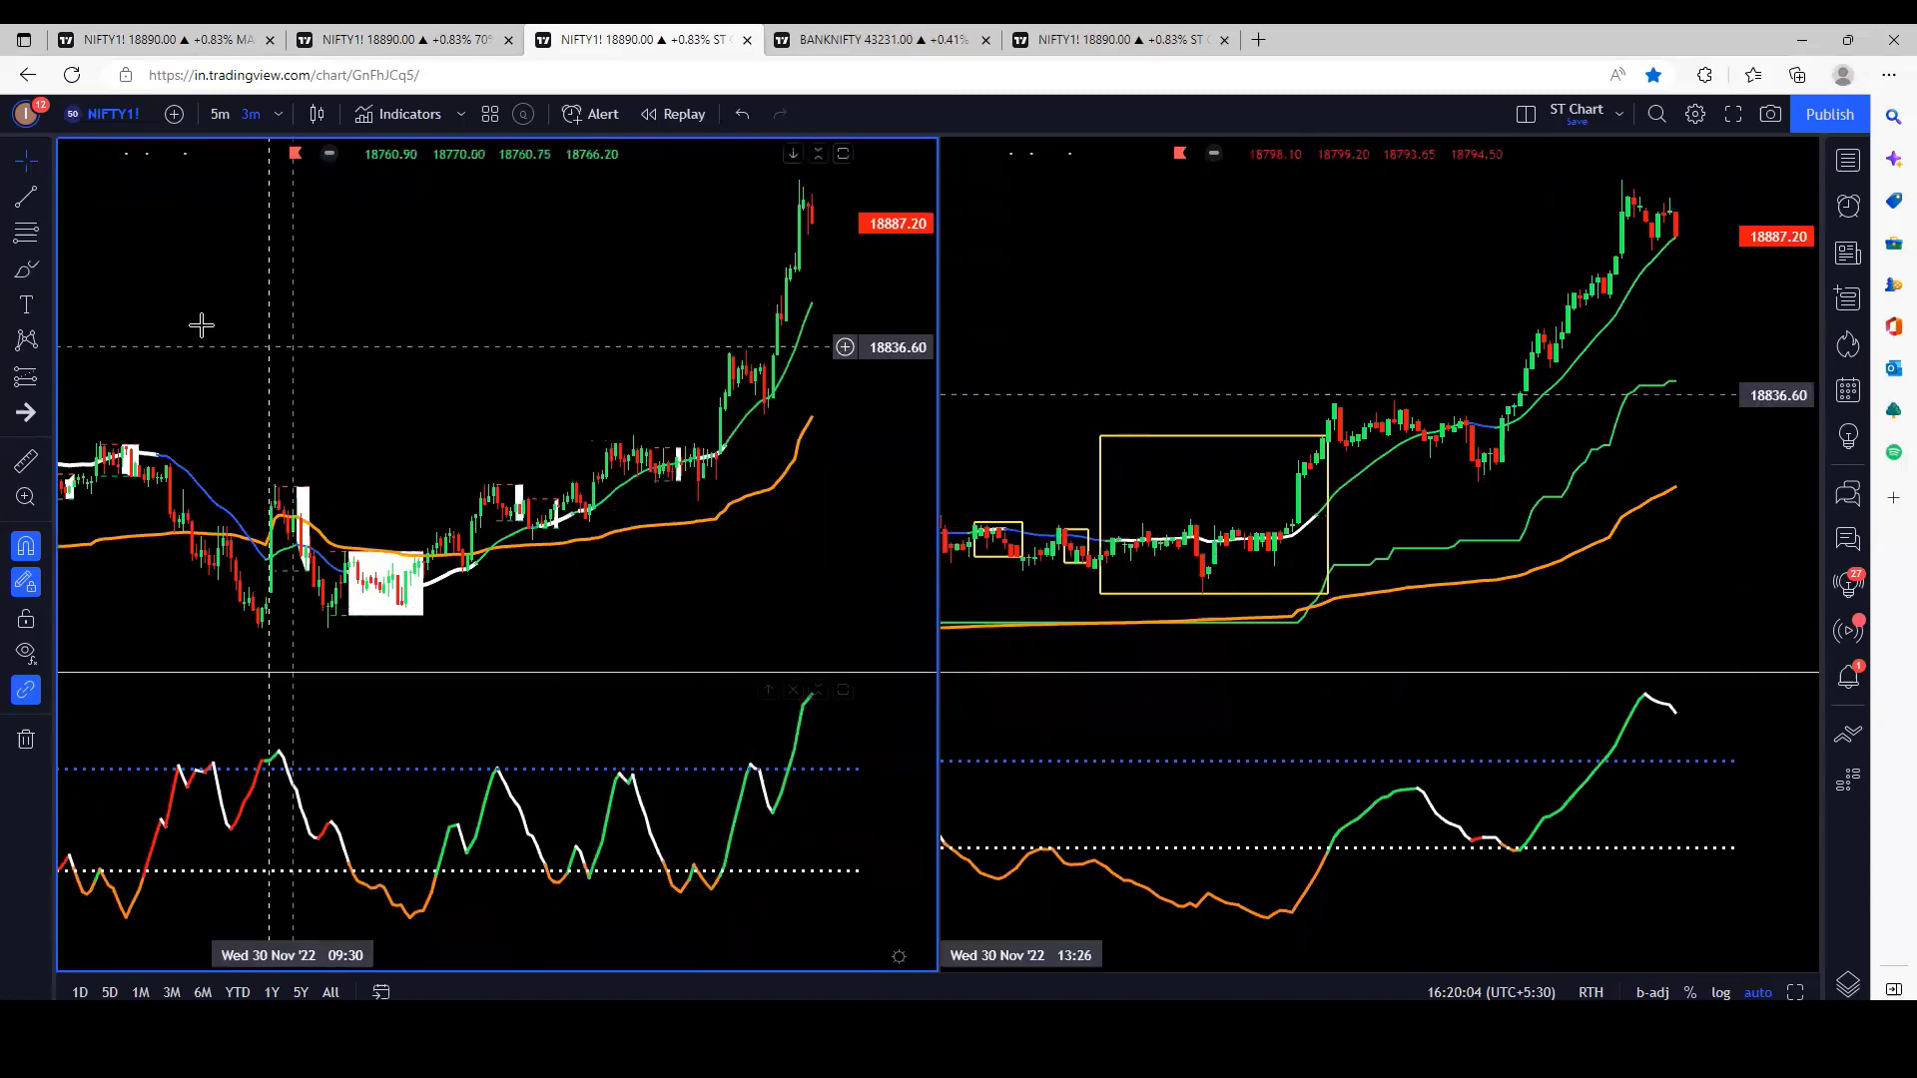
left_click(152, 38)
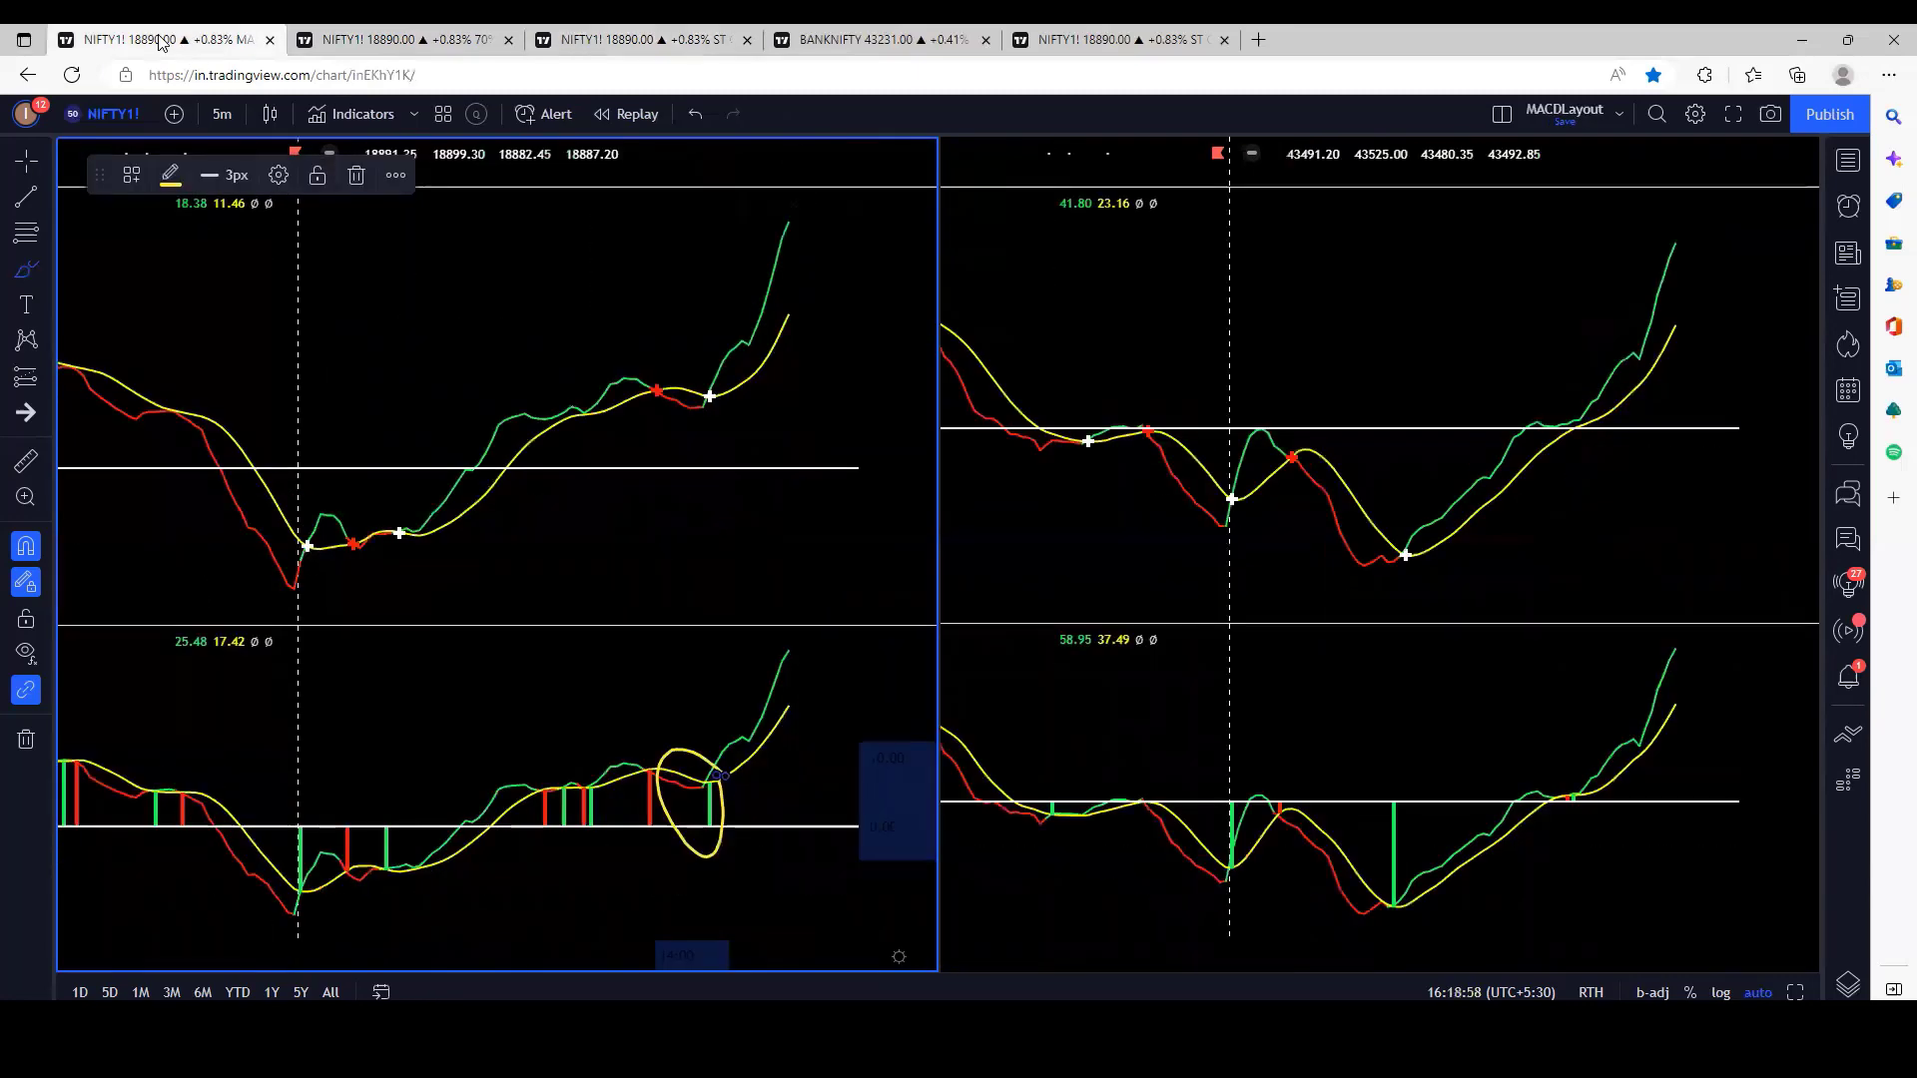
right_click(521, 720)
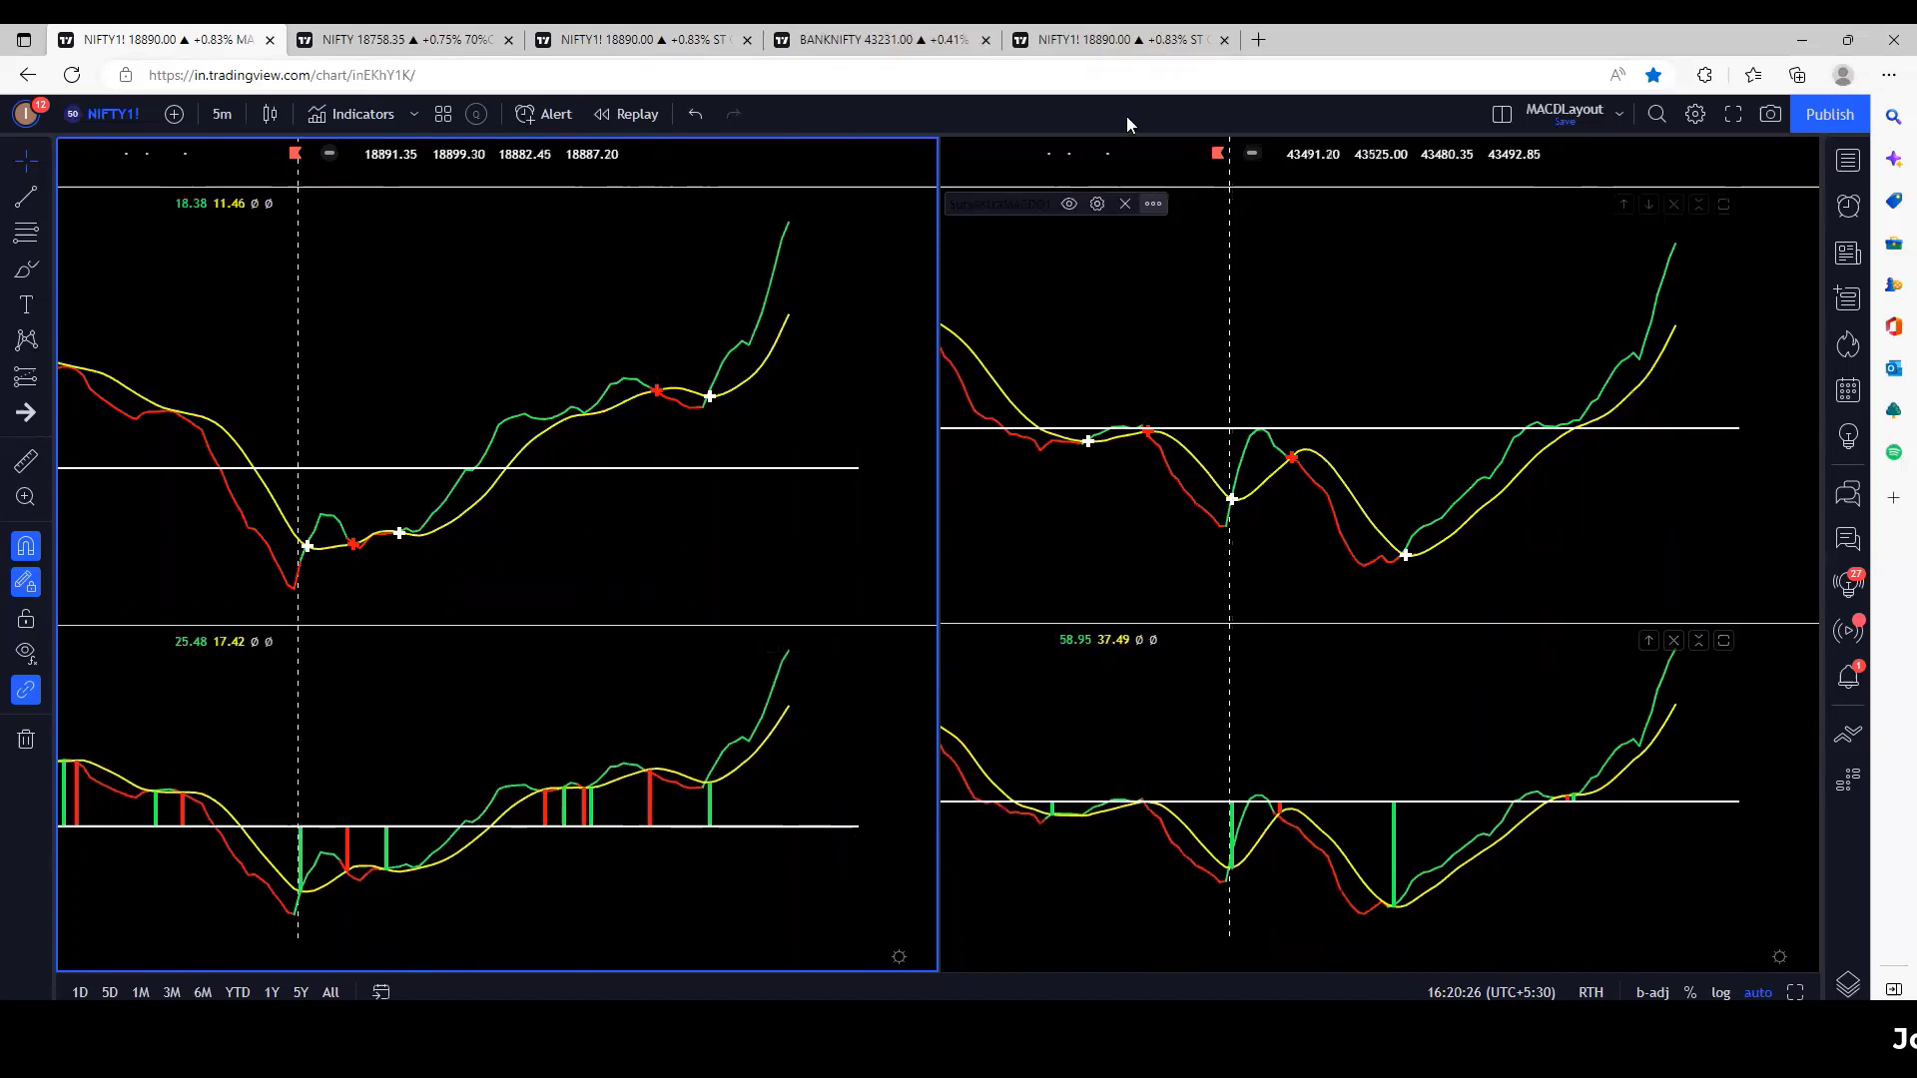
left_click(865, 39)
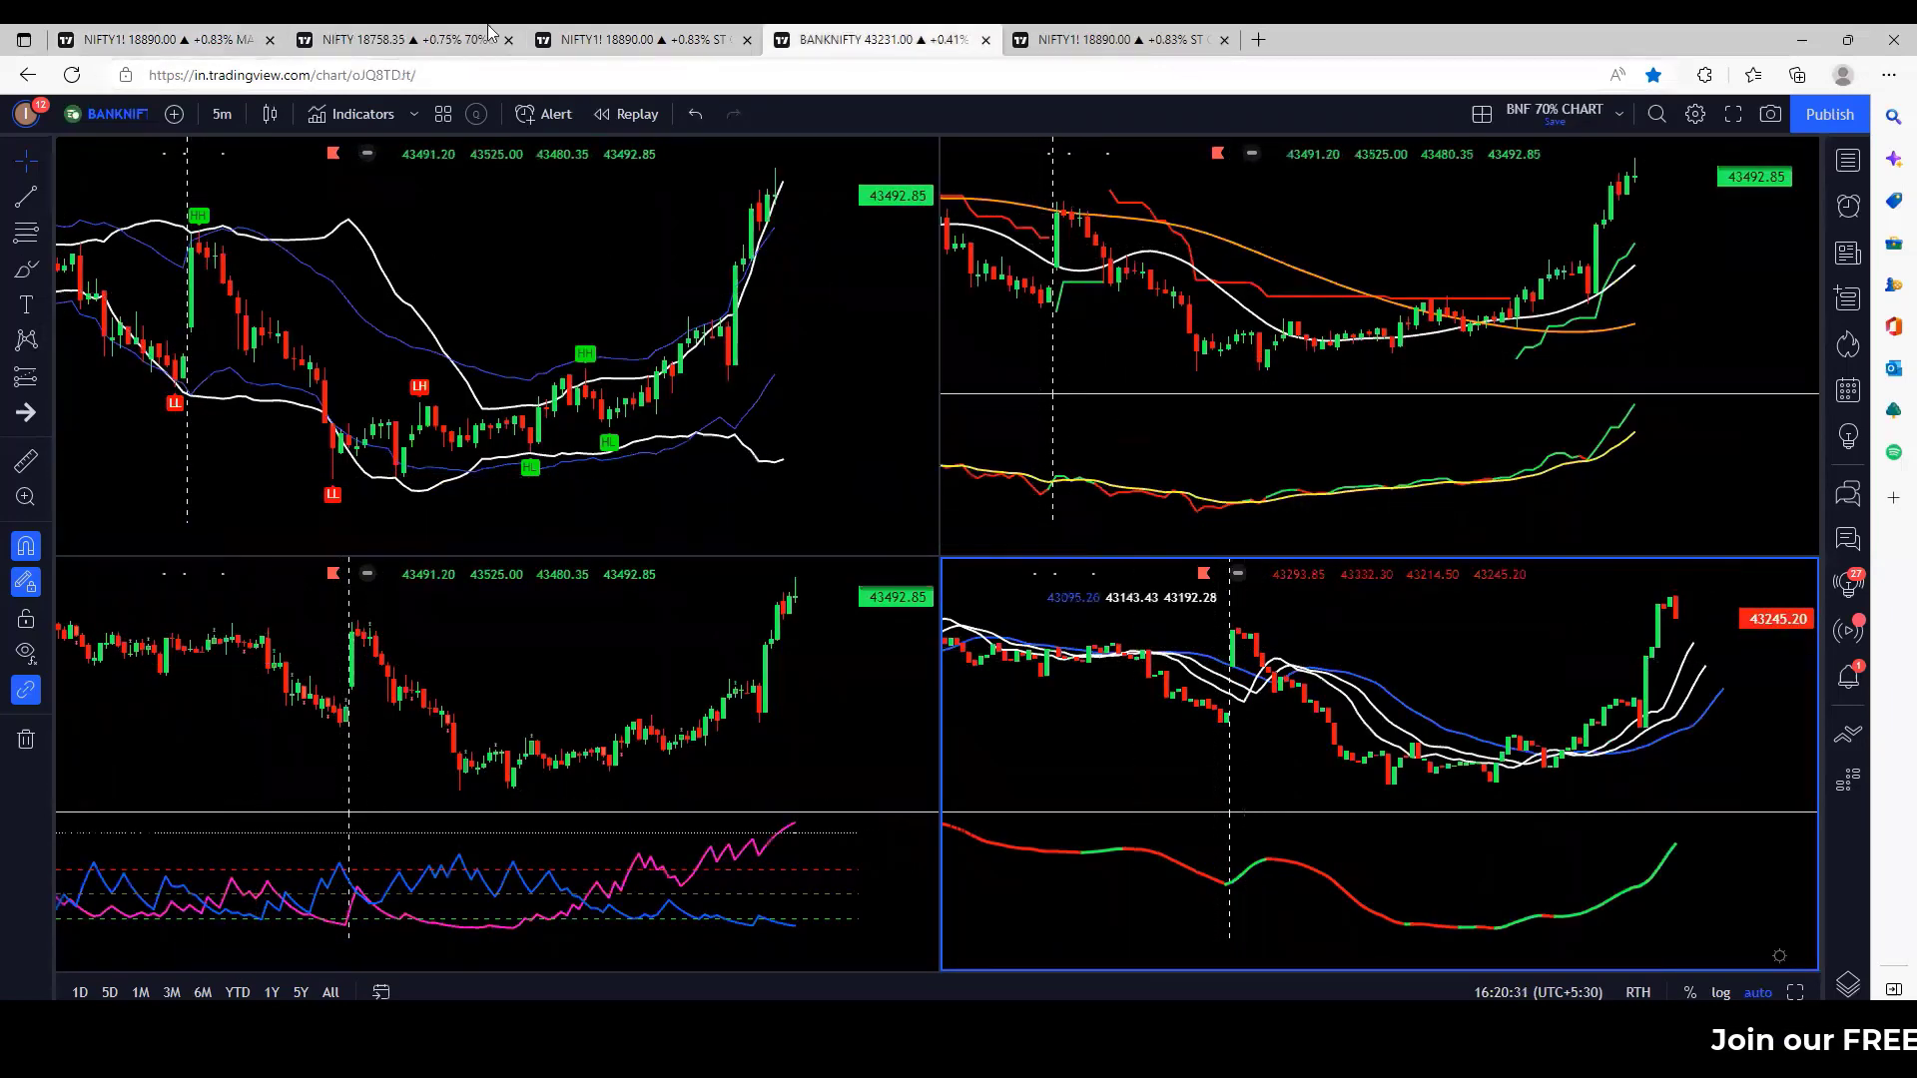
On the BANKNIFTY MACD layout, circle the 09:25 histogram bar and the MACD crossover above it
left_click(204, 38)
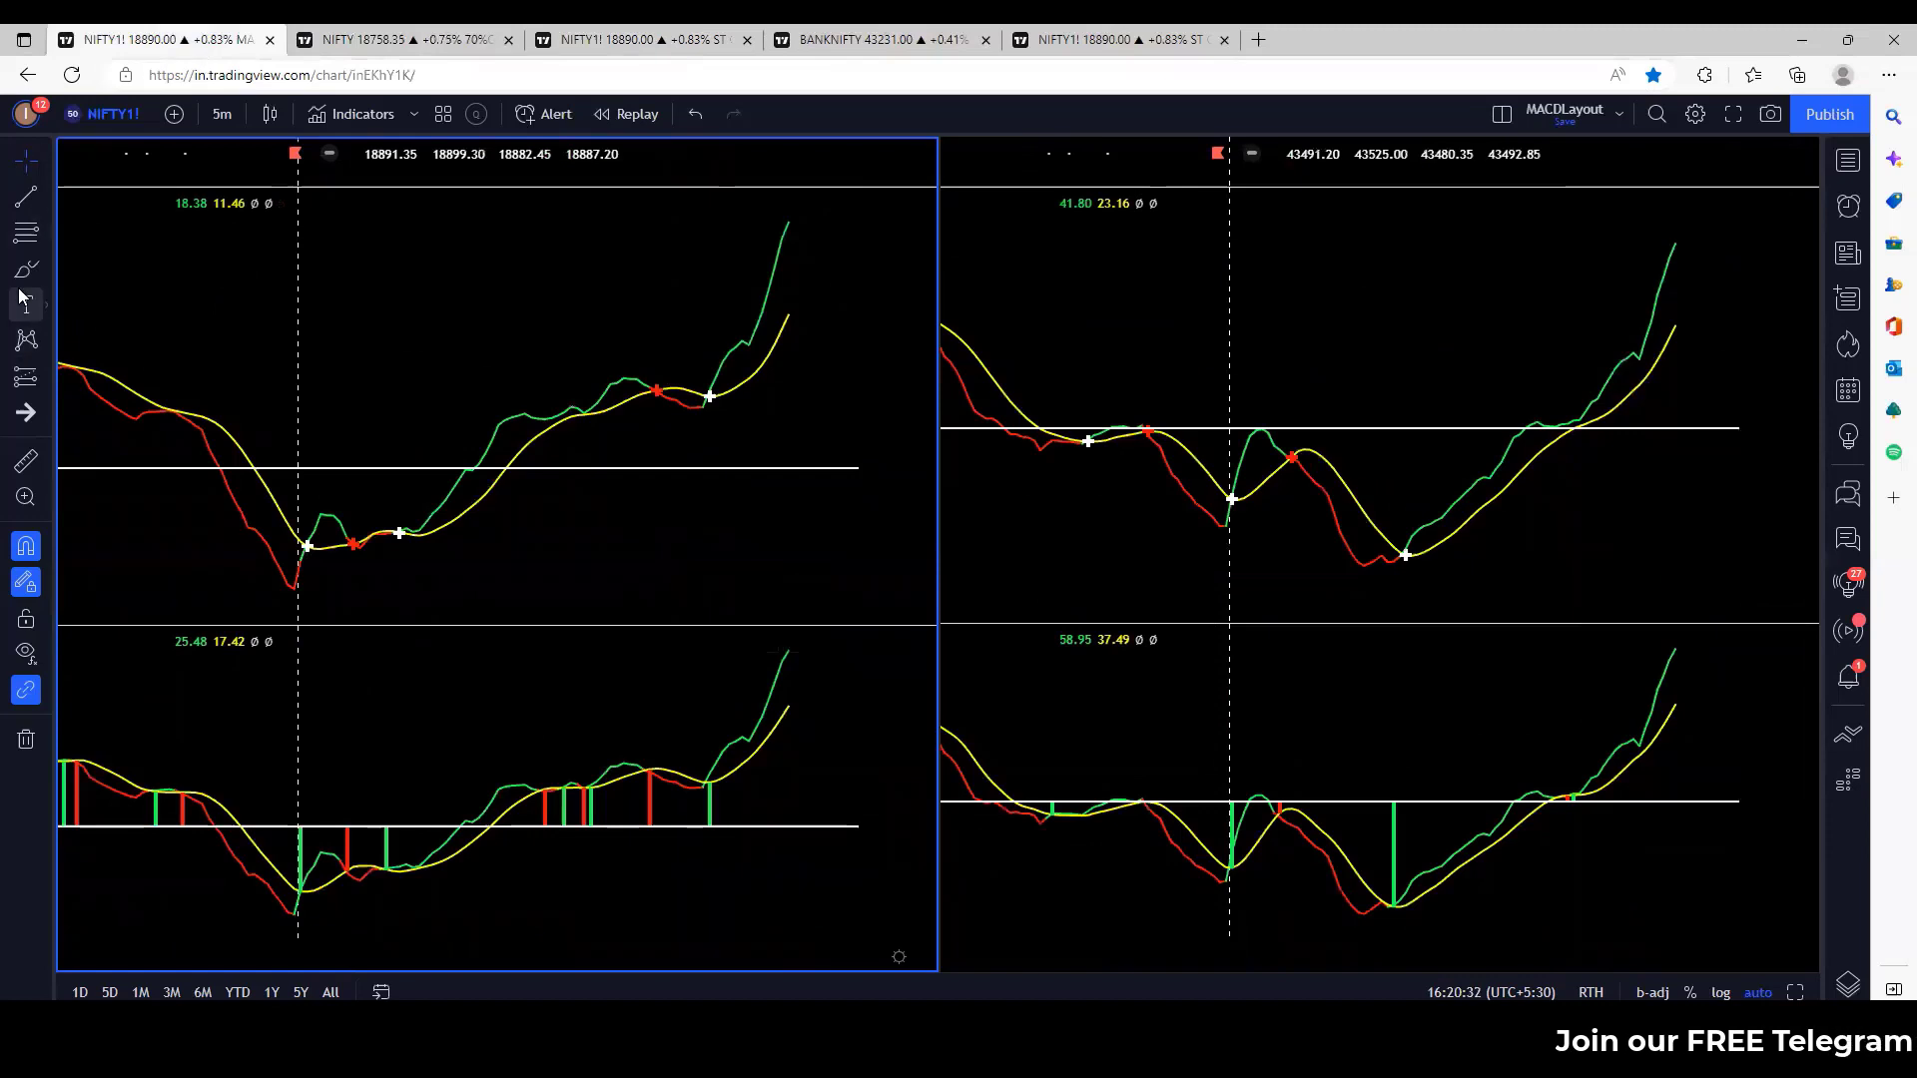
left_click_drag(1238, 799, 1247, 856)
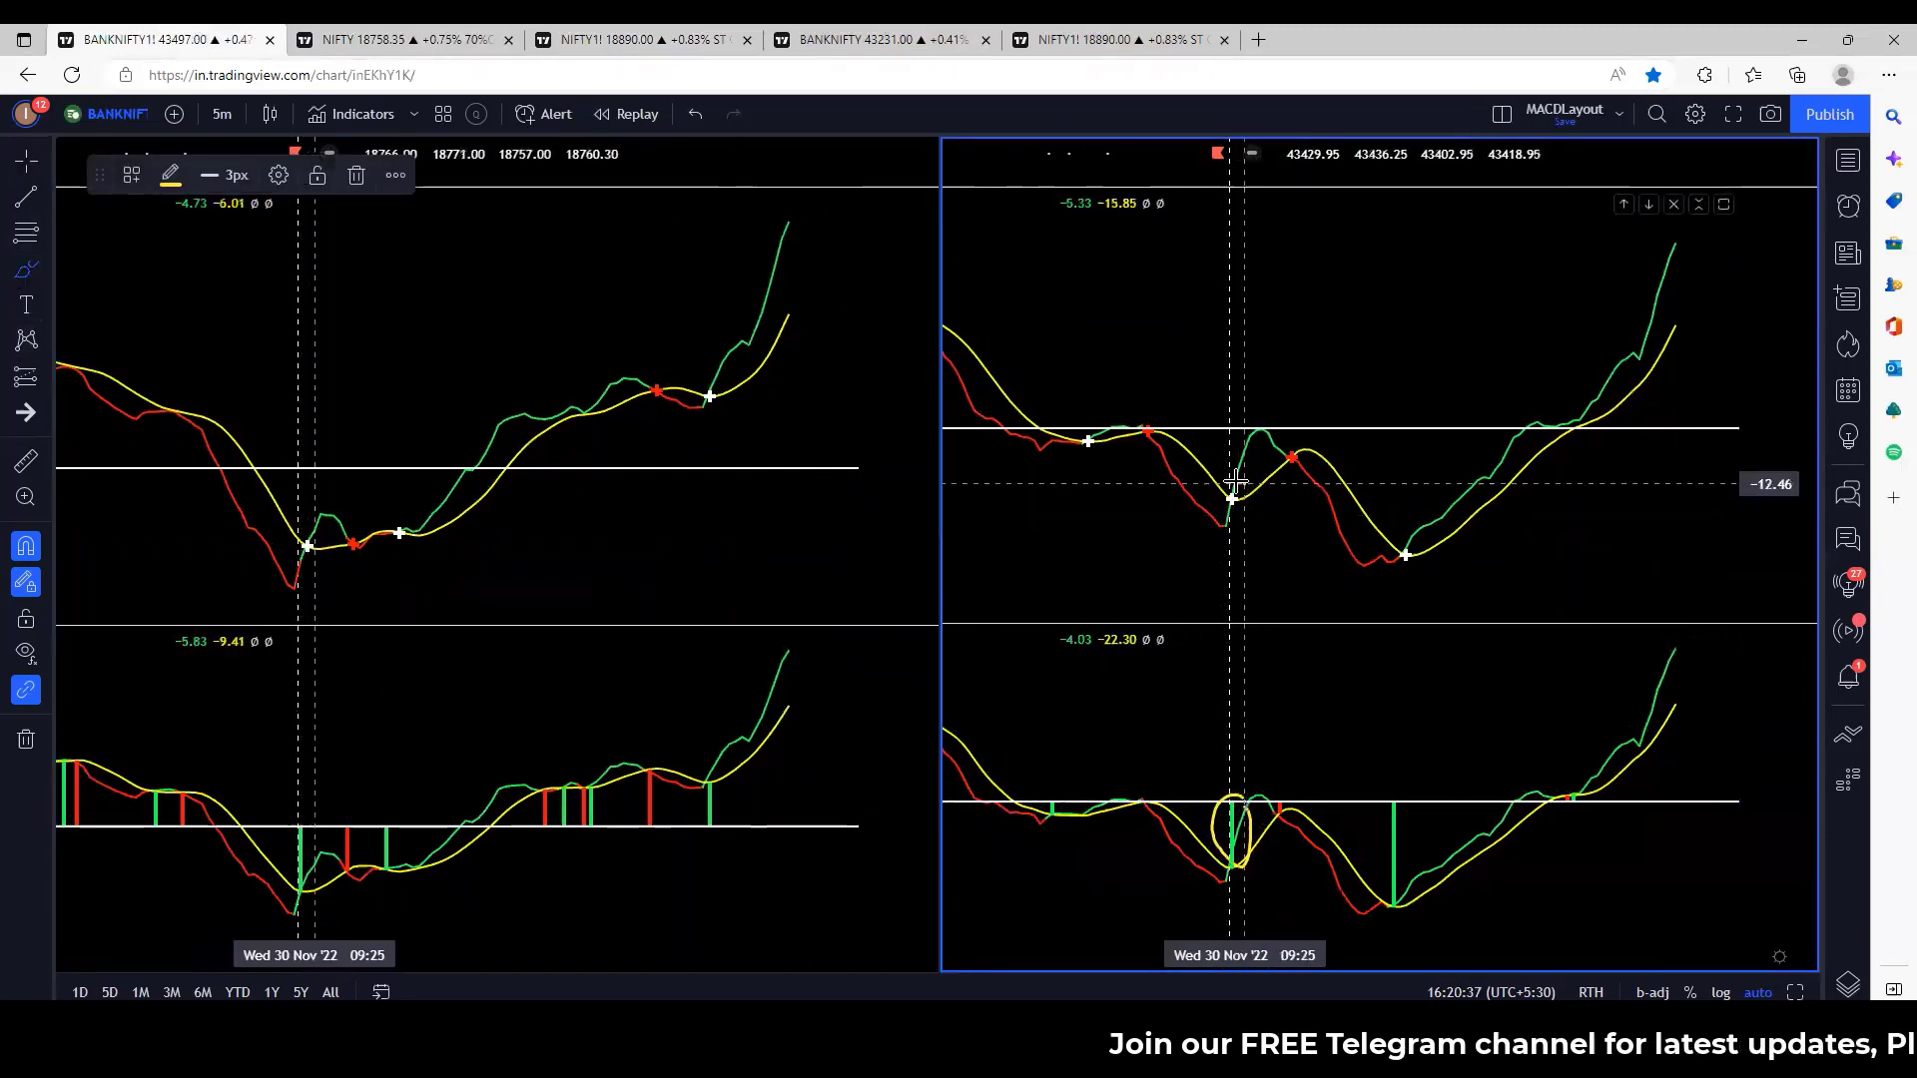
mouse_move(1238, 486)
left_mouse_down()
mouse_move(1227, 520)
mouse_move(1236, 481)
left_mouse_up()
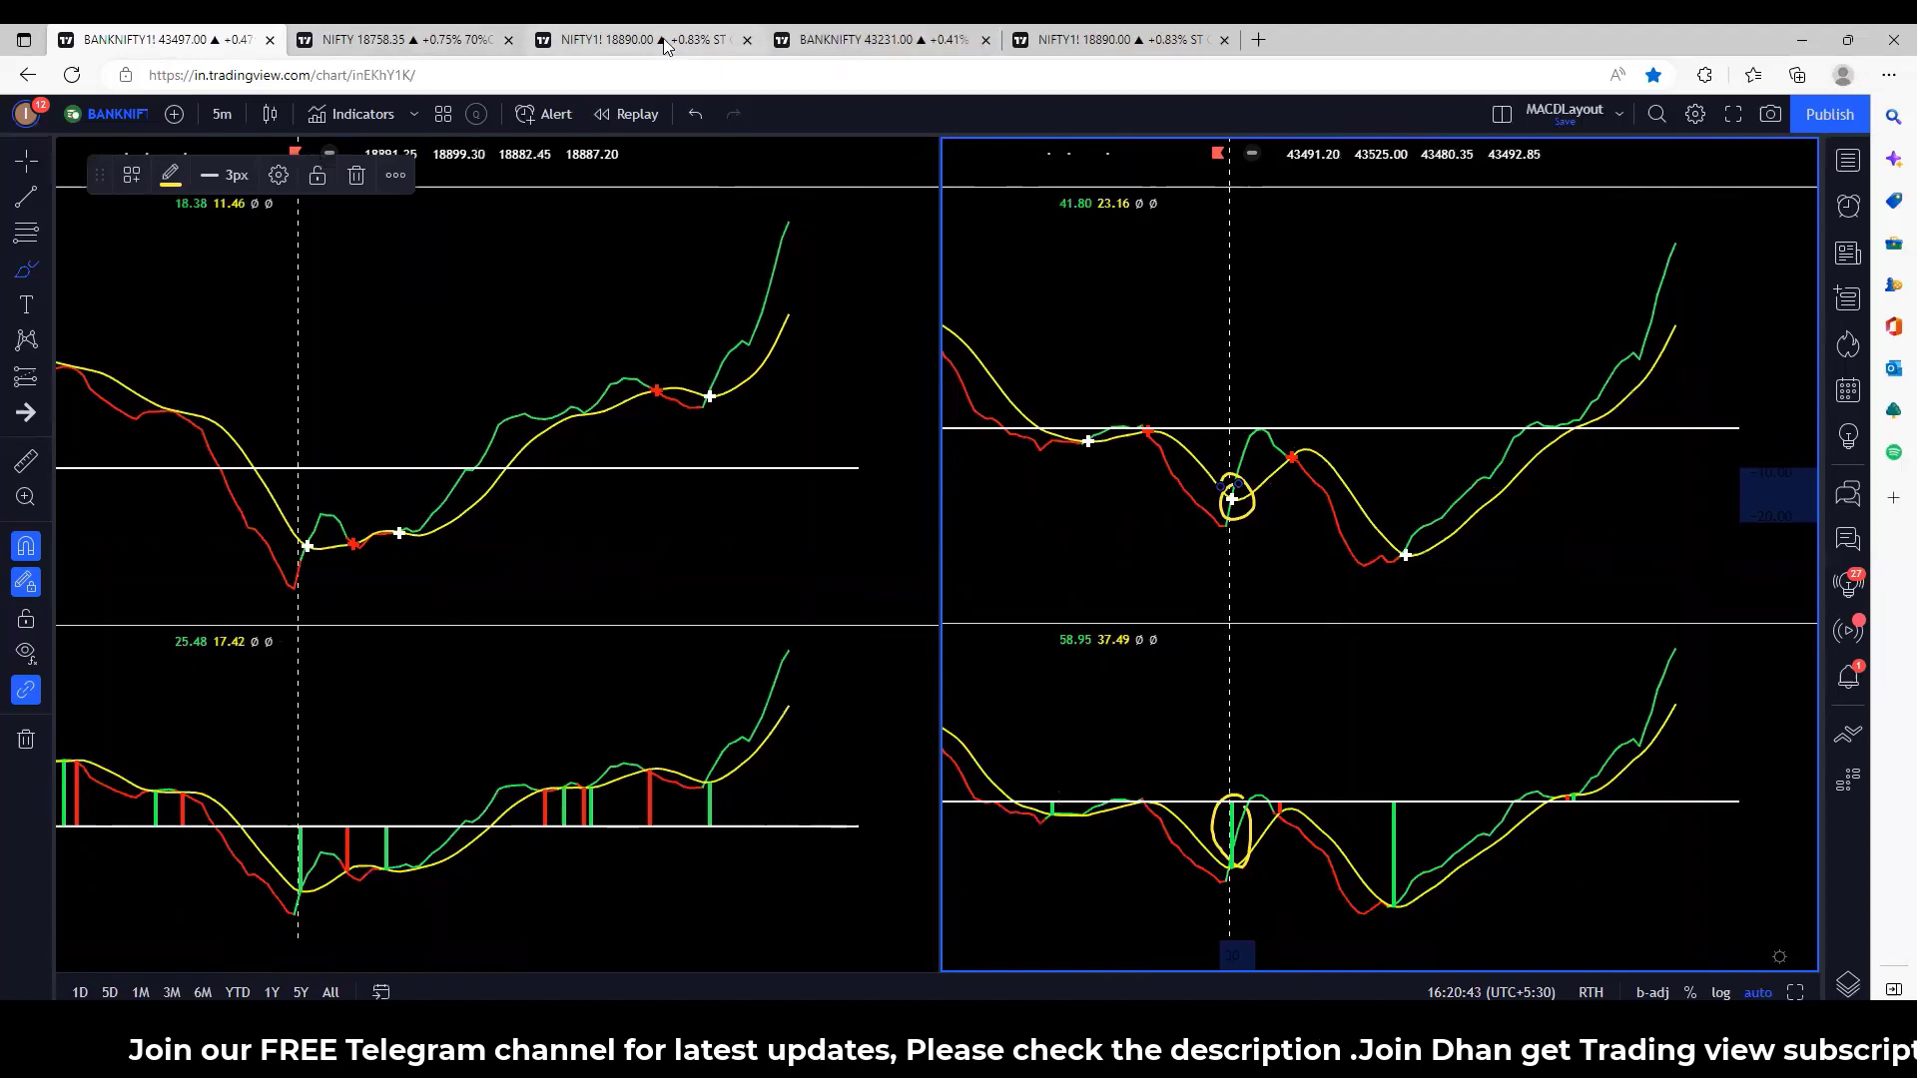
left_click(798, 40)
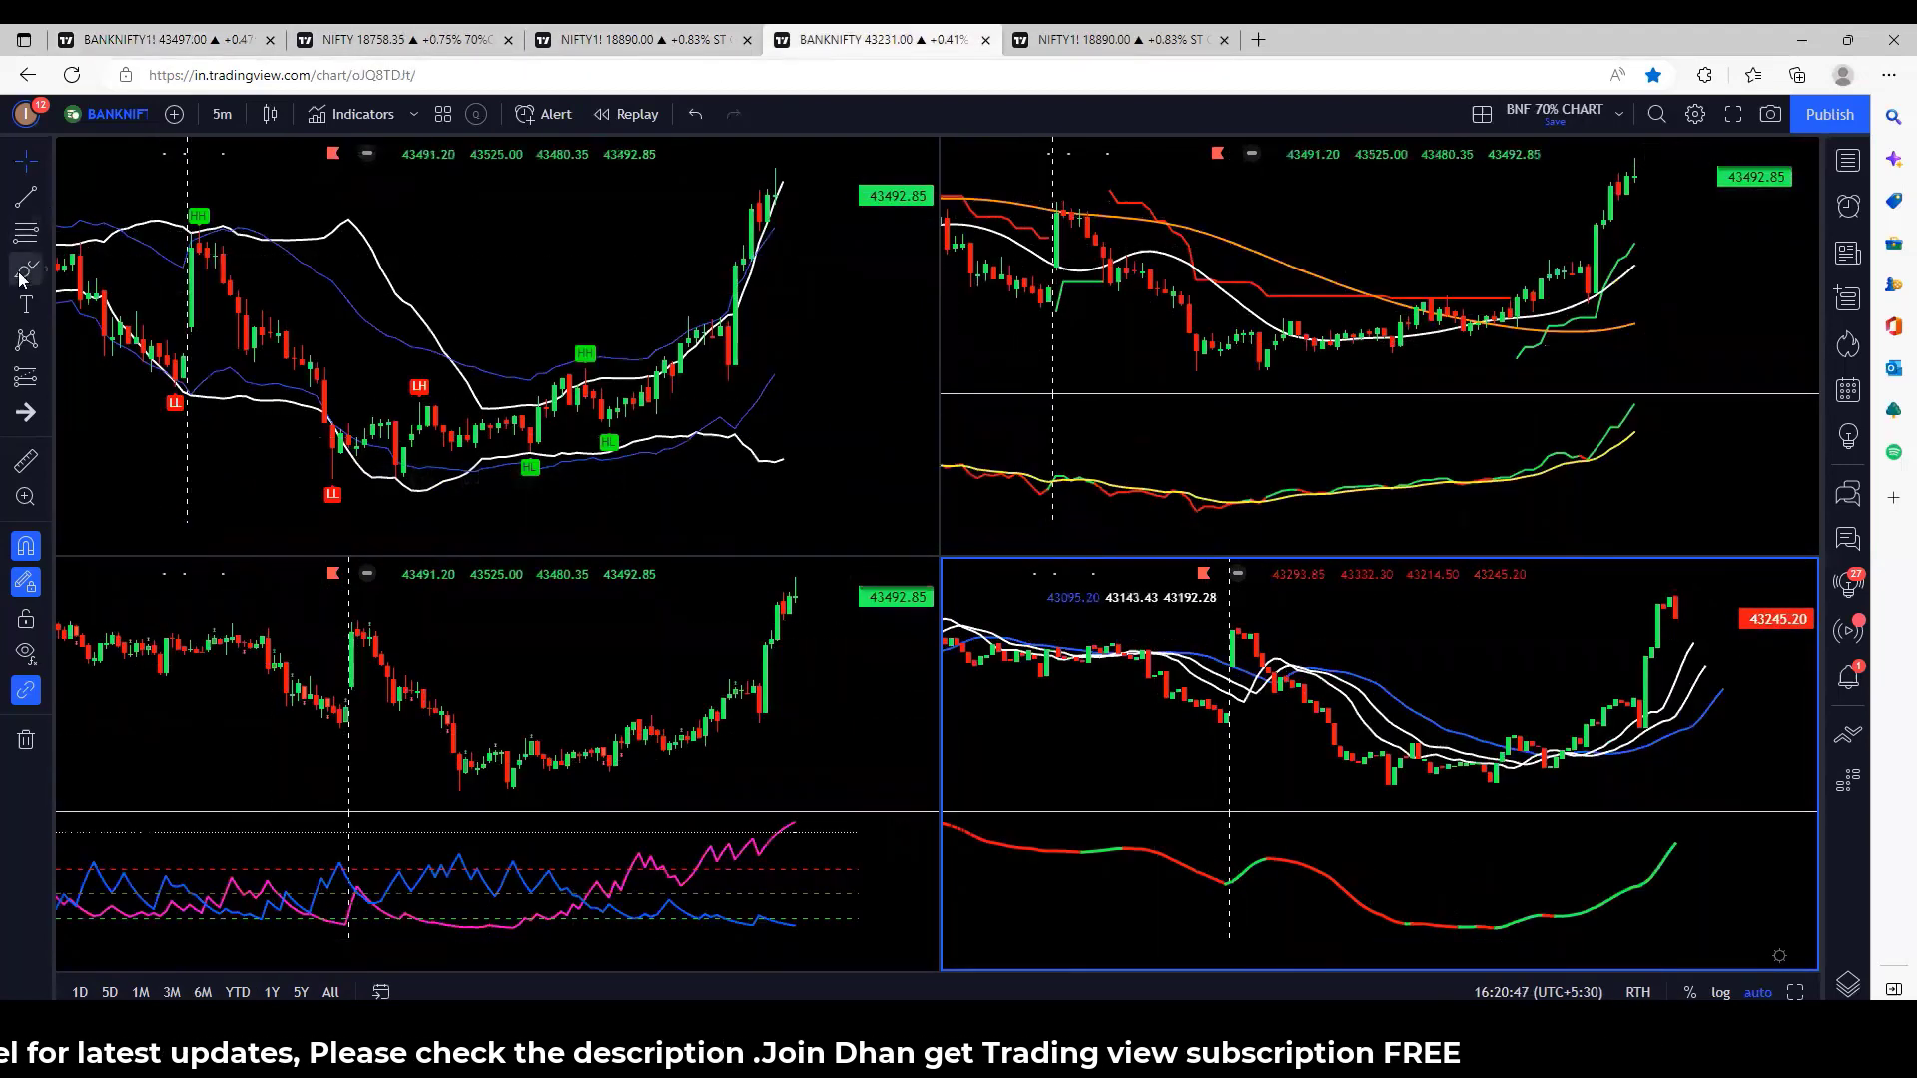
Circle the late 29 Nov breakout candles, RSI crossover and moving-average pane candles on BANKNIFTY
left_click_drag(227, 318, 193, 279)
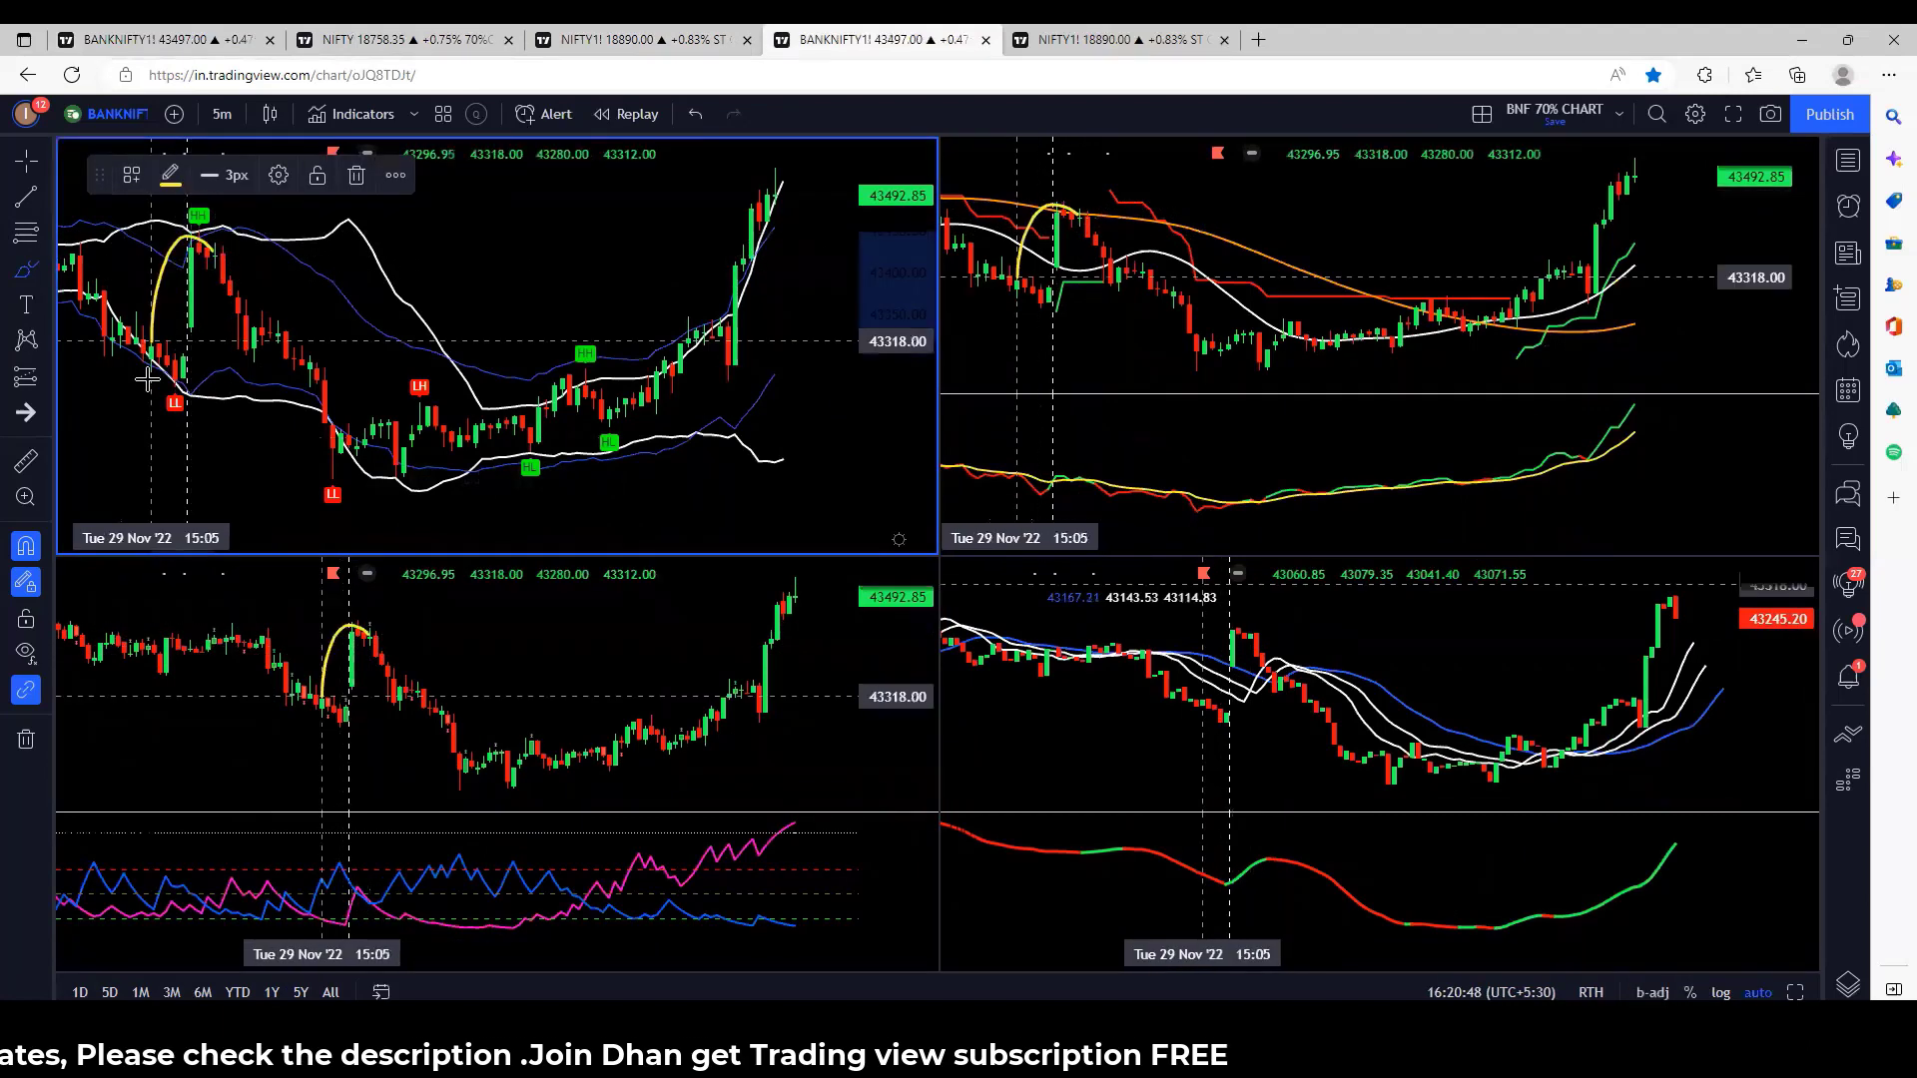
mouse_move(368, 863)
left_mouse_down()
mouse_move(344, 856)
mouse_move(352, 916)
mouse_move(368, 861)
left_mouse_up()
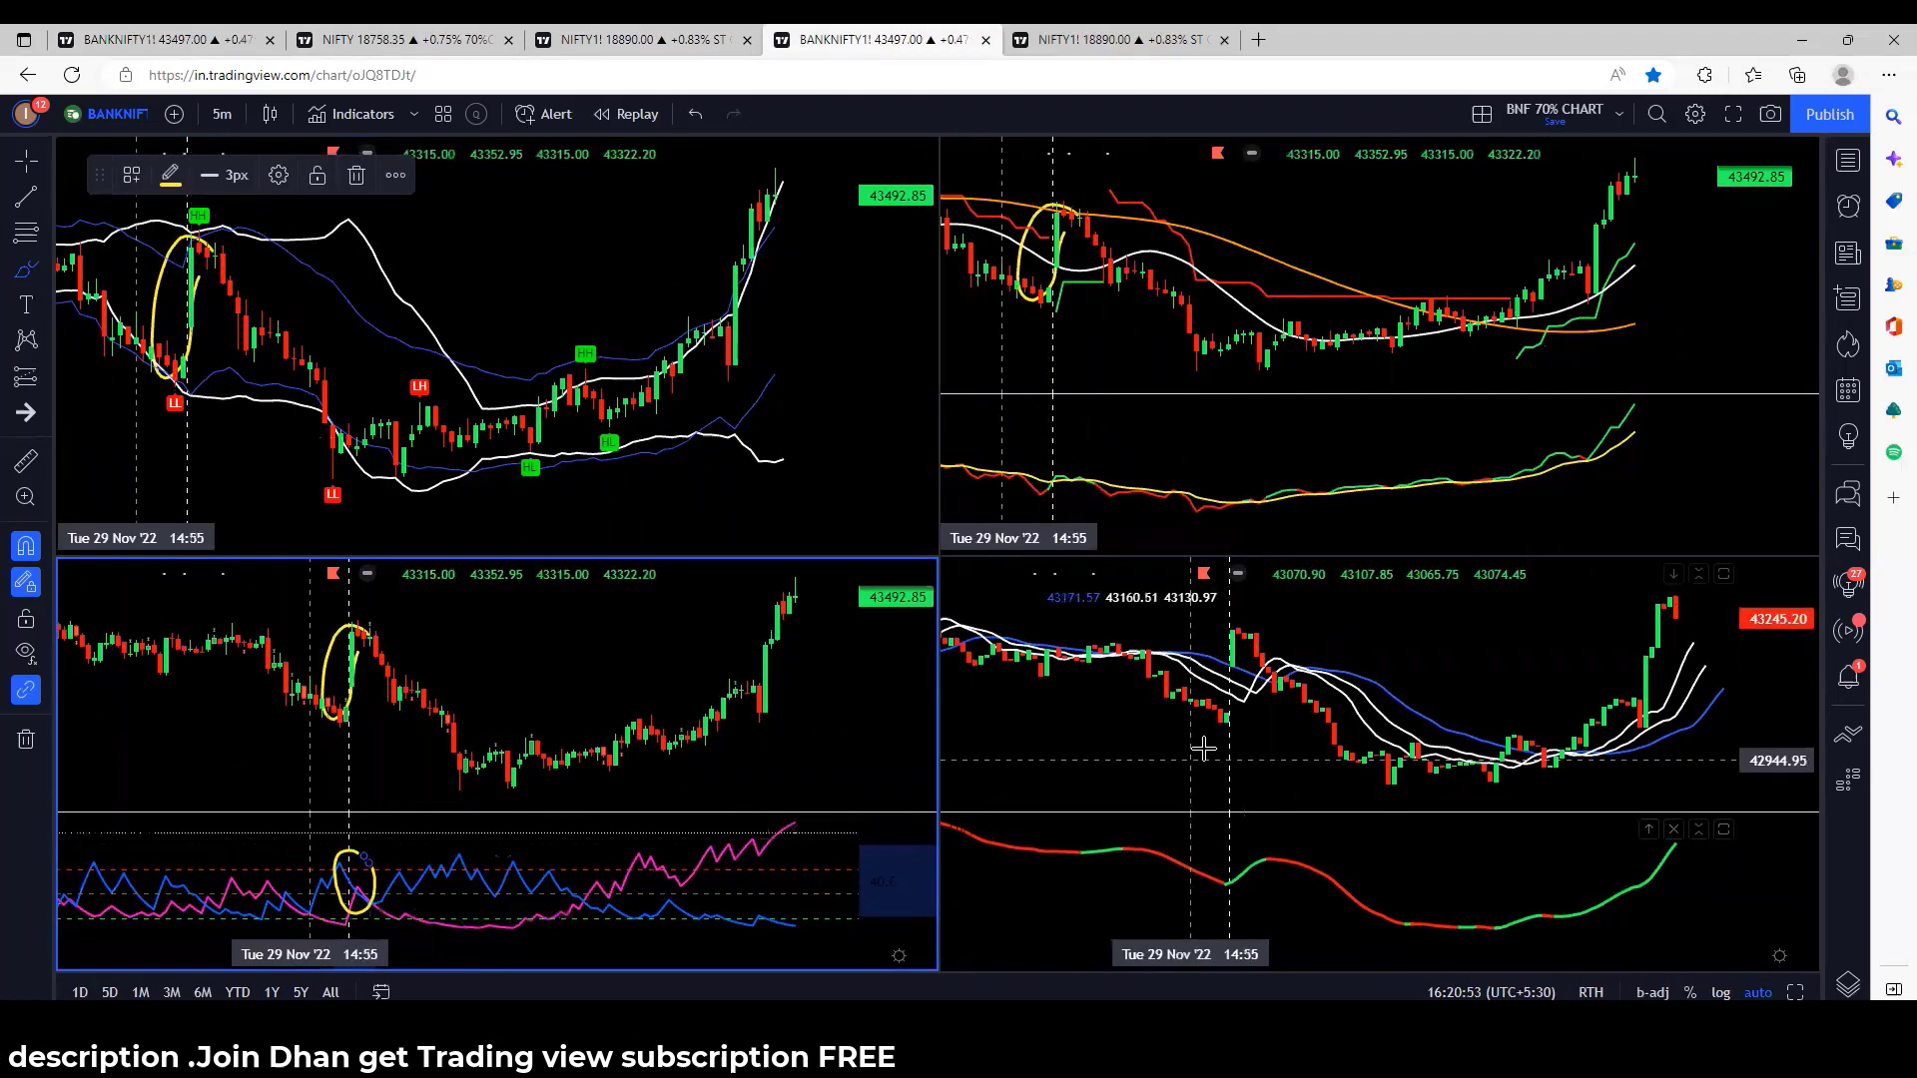
mouse_move(1252, 651)
left_mouse_down()
mouse_move(1212, 674)
mouse_move(1248, 639)
left_mouse_up()
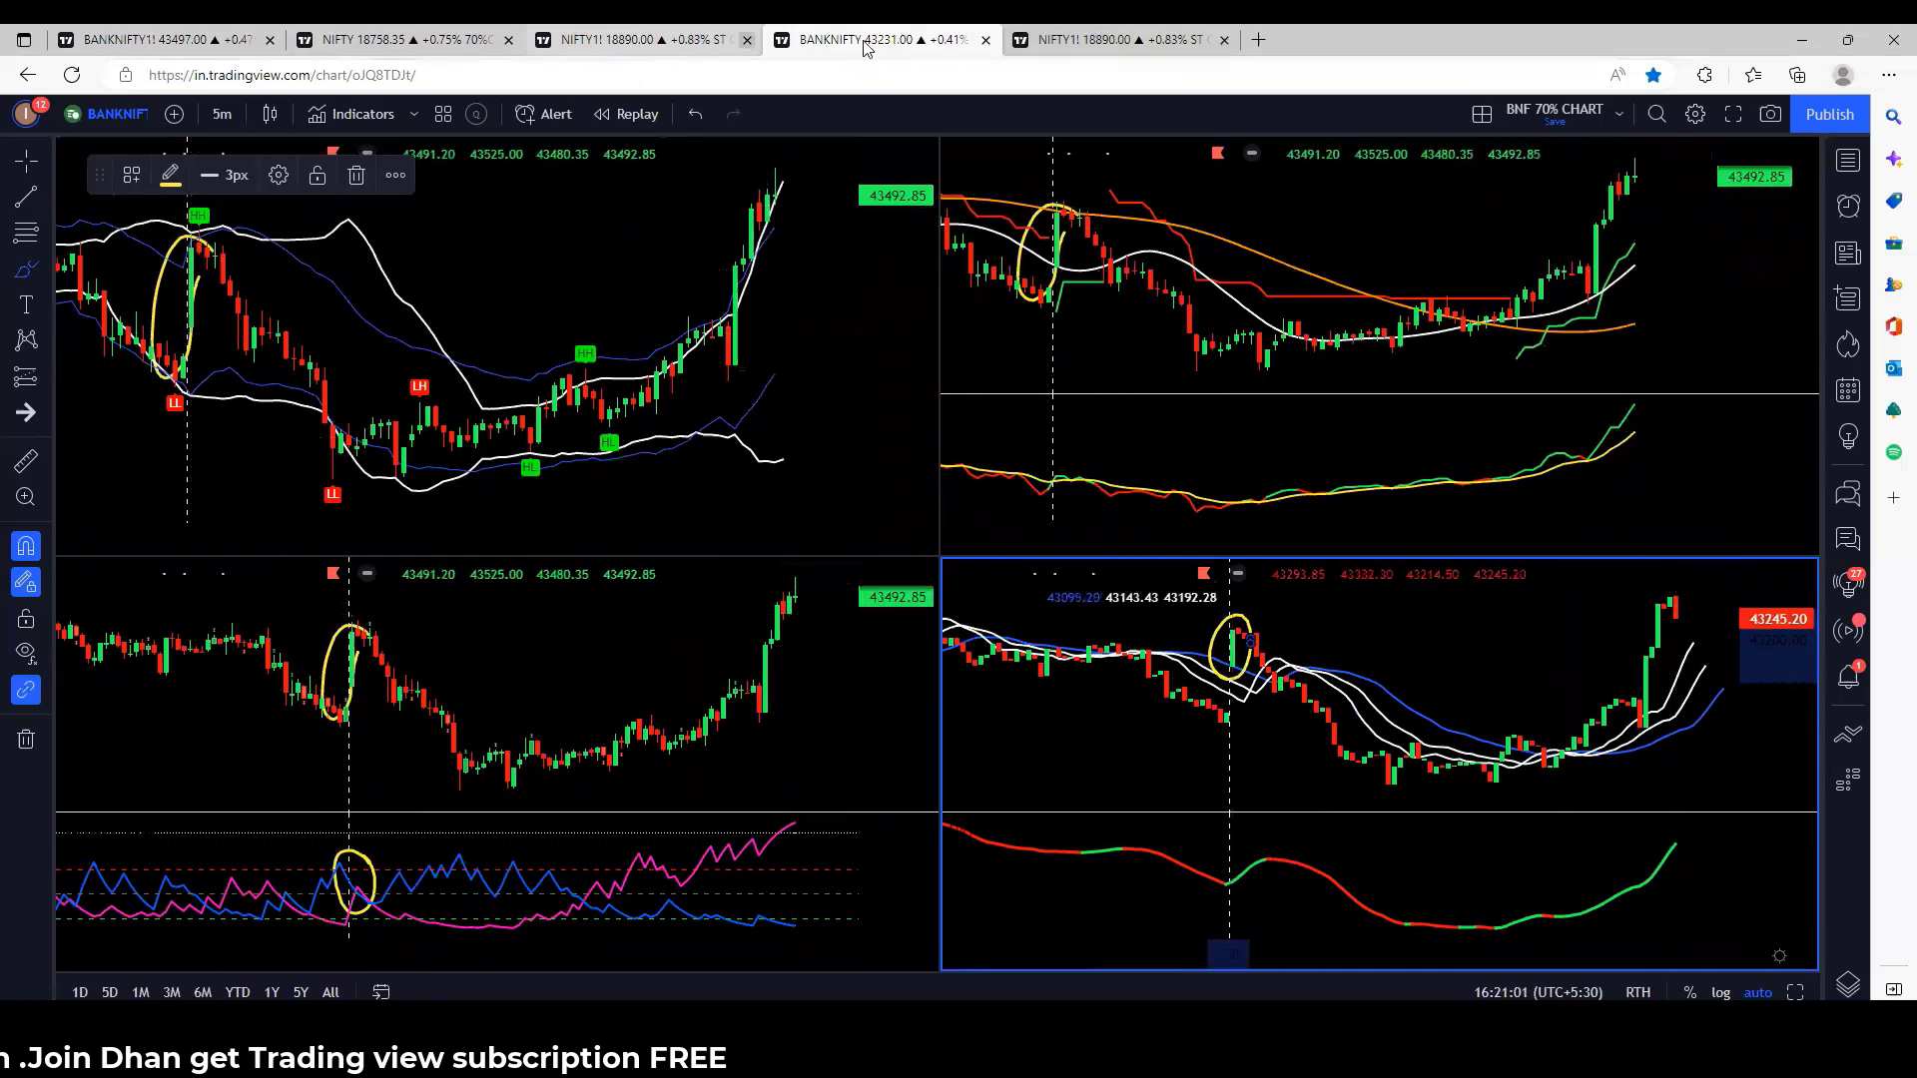
left_click(1092, 42)
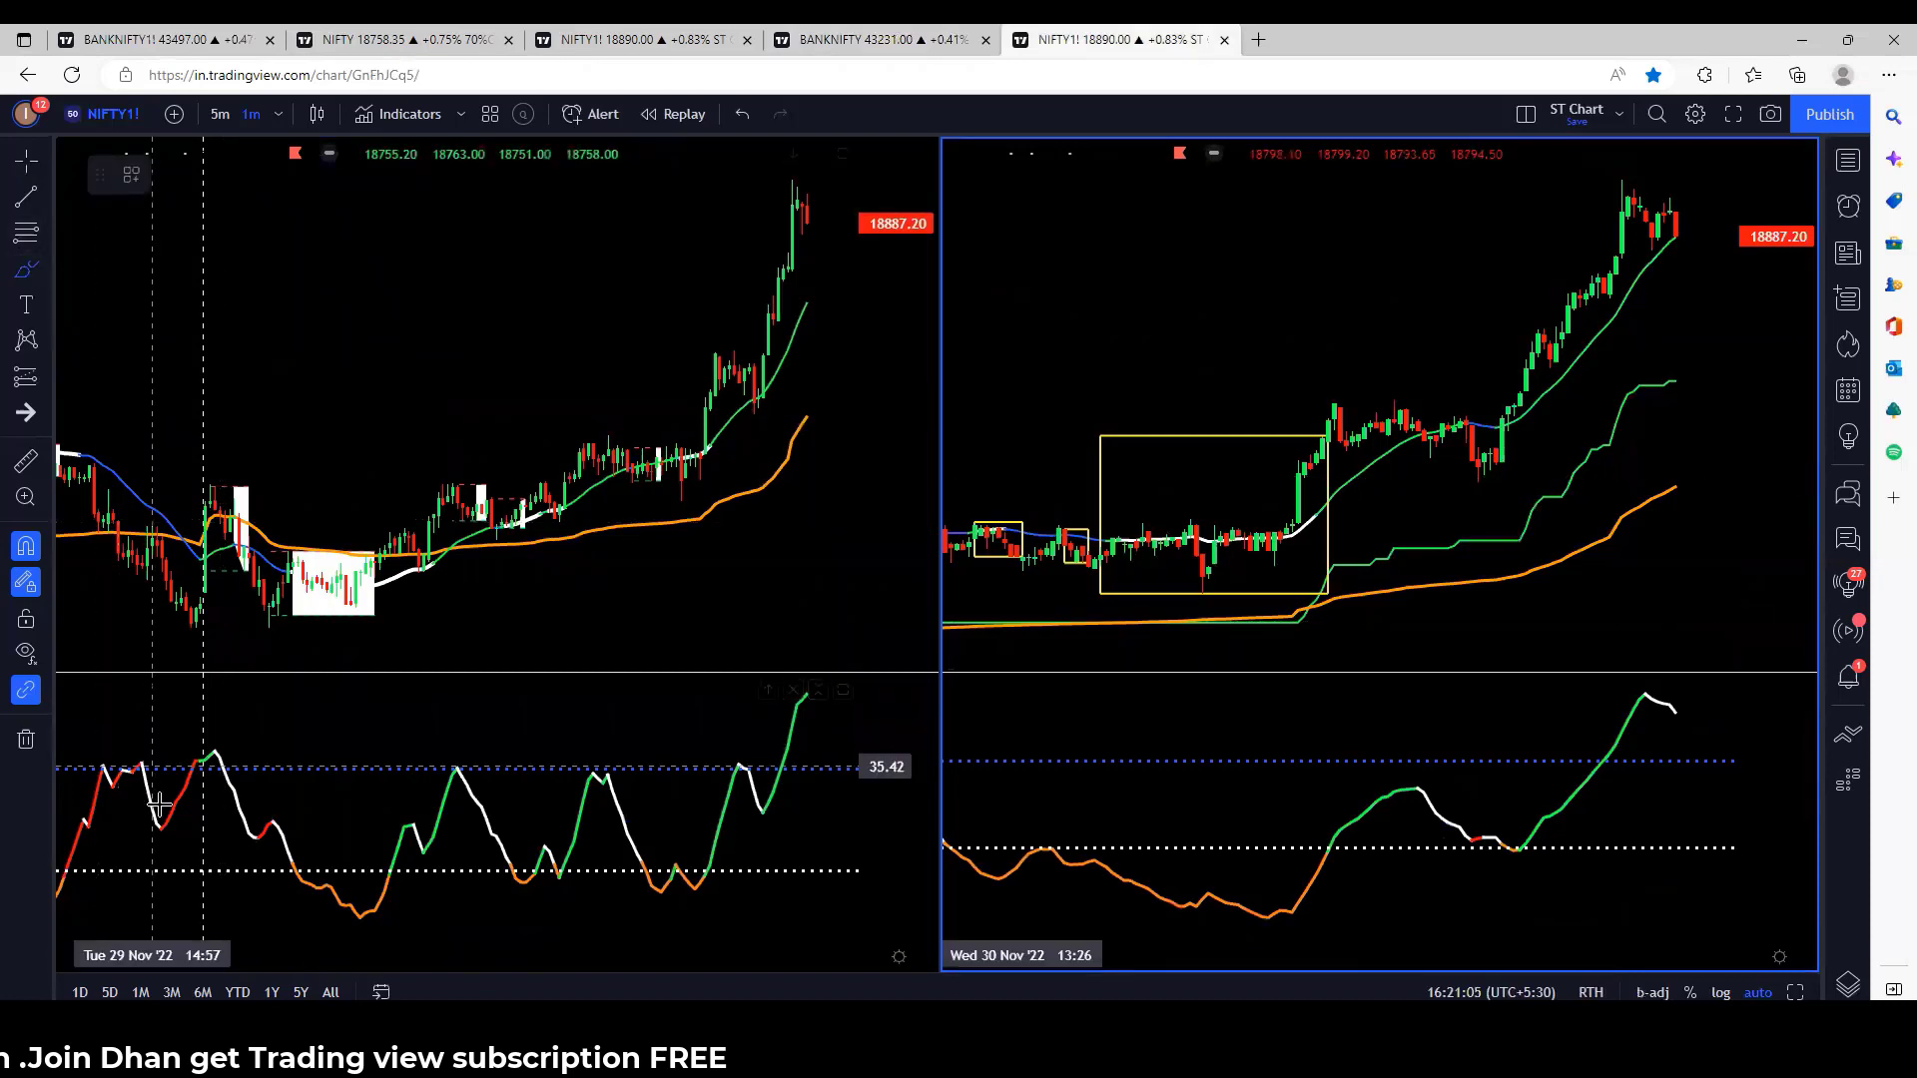
Brush-circle the NIFTY ST oscillator peak and its candles, then return to the BANKNIFTY MACD layout
left_click_drag(221, 747, 188, 743)
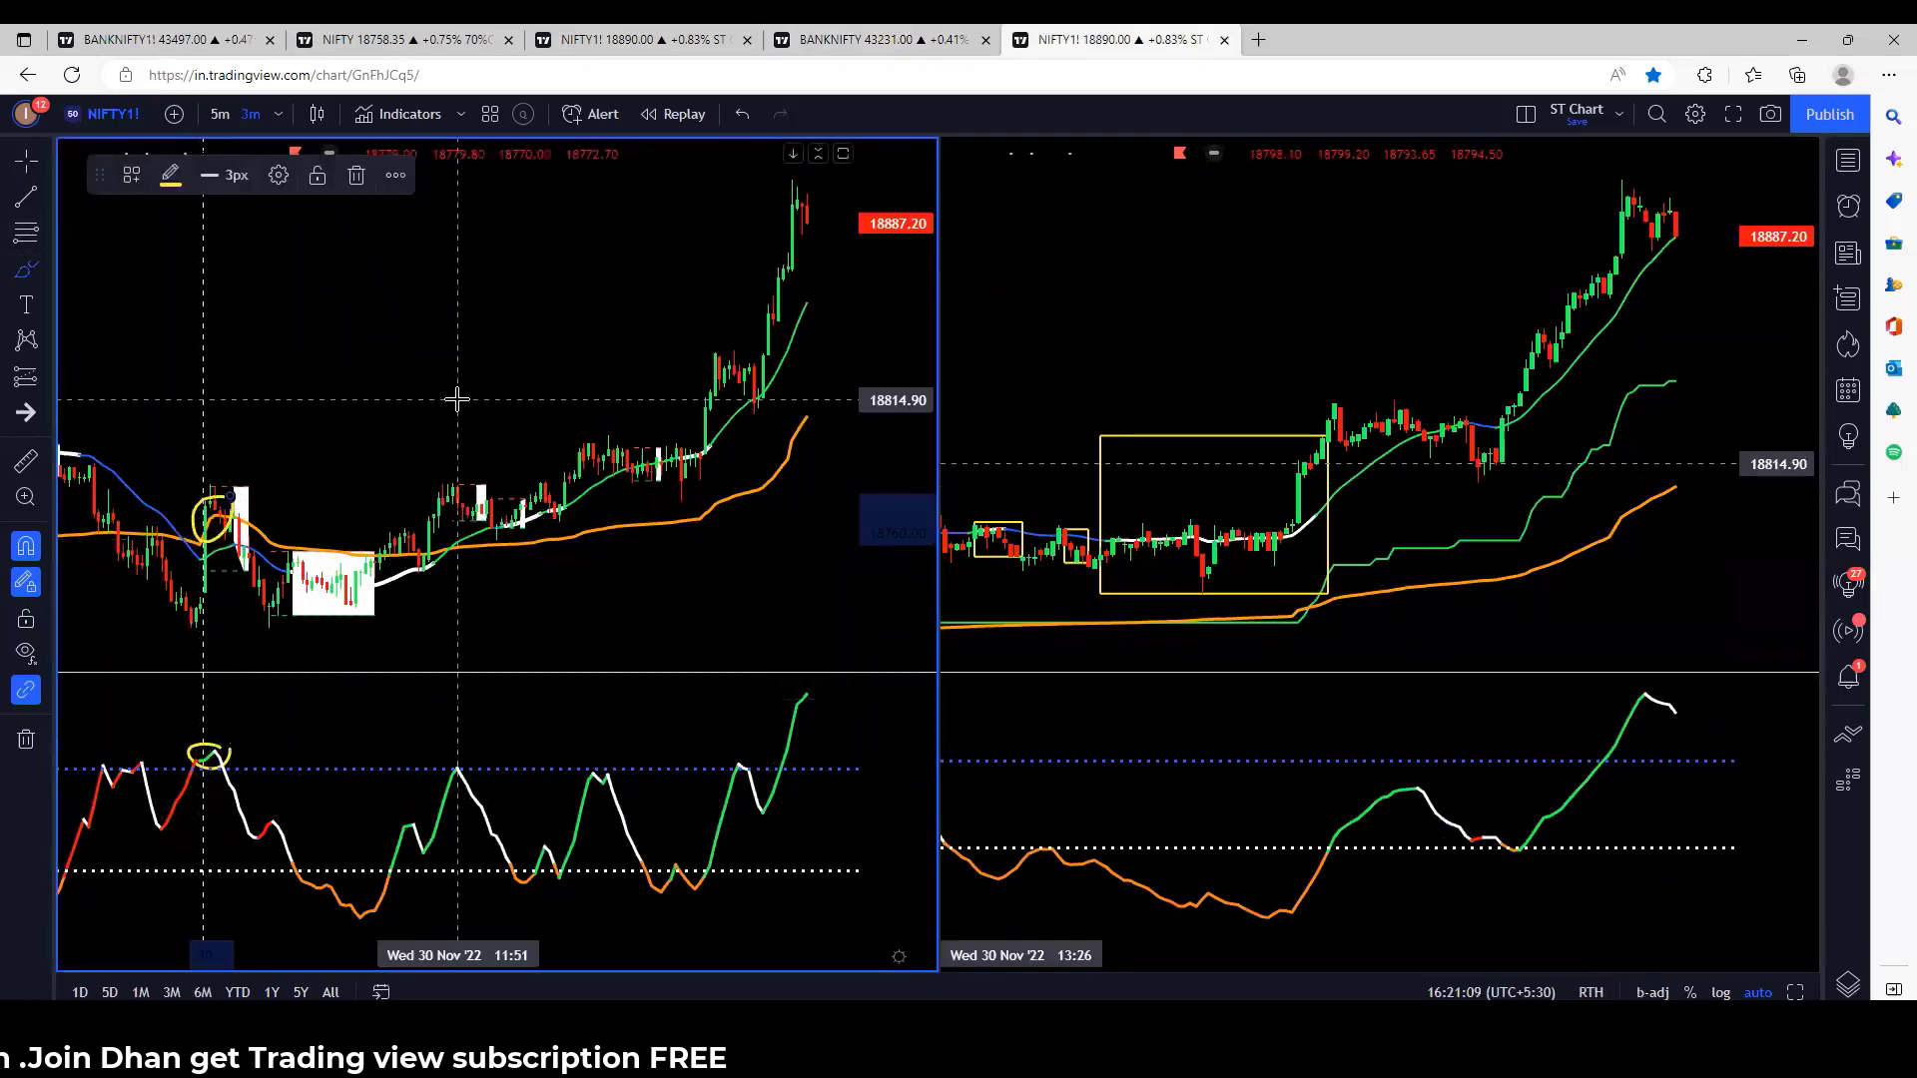
left_click(126, 42)
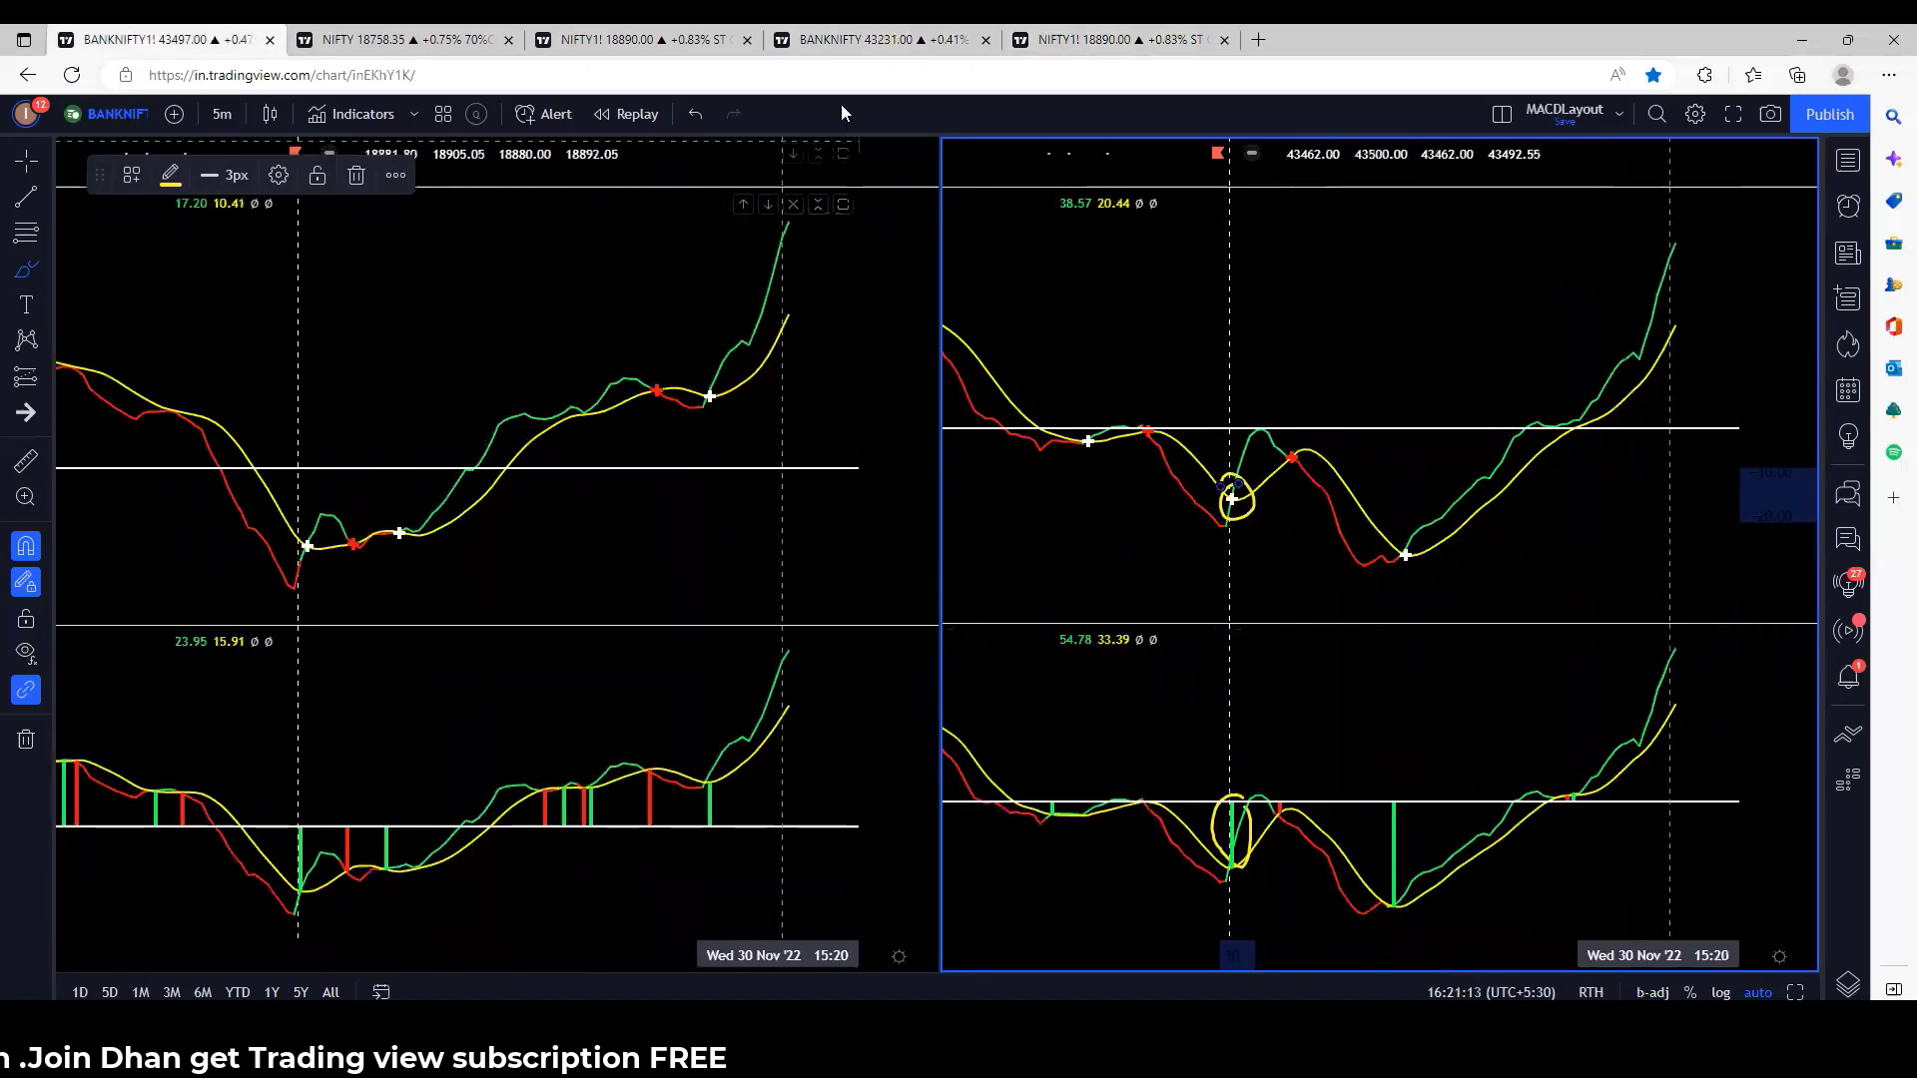
left_click(804, 45)
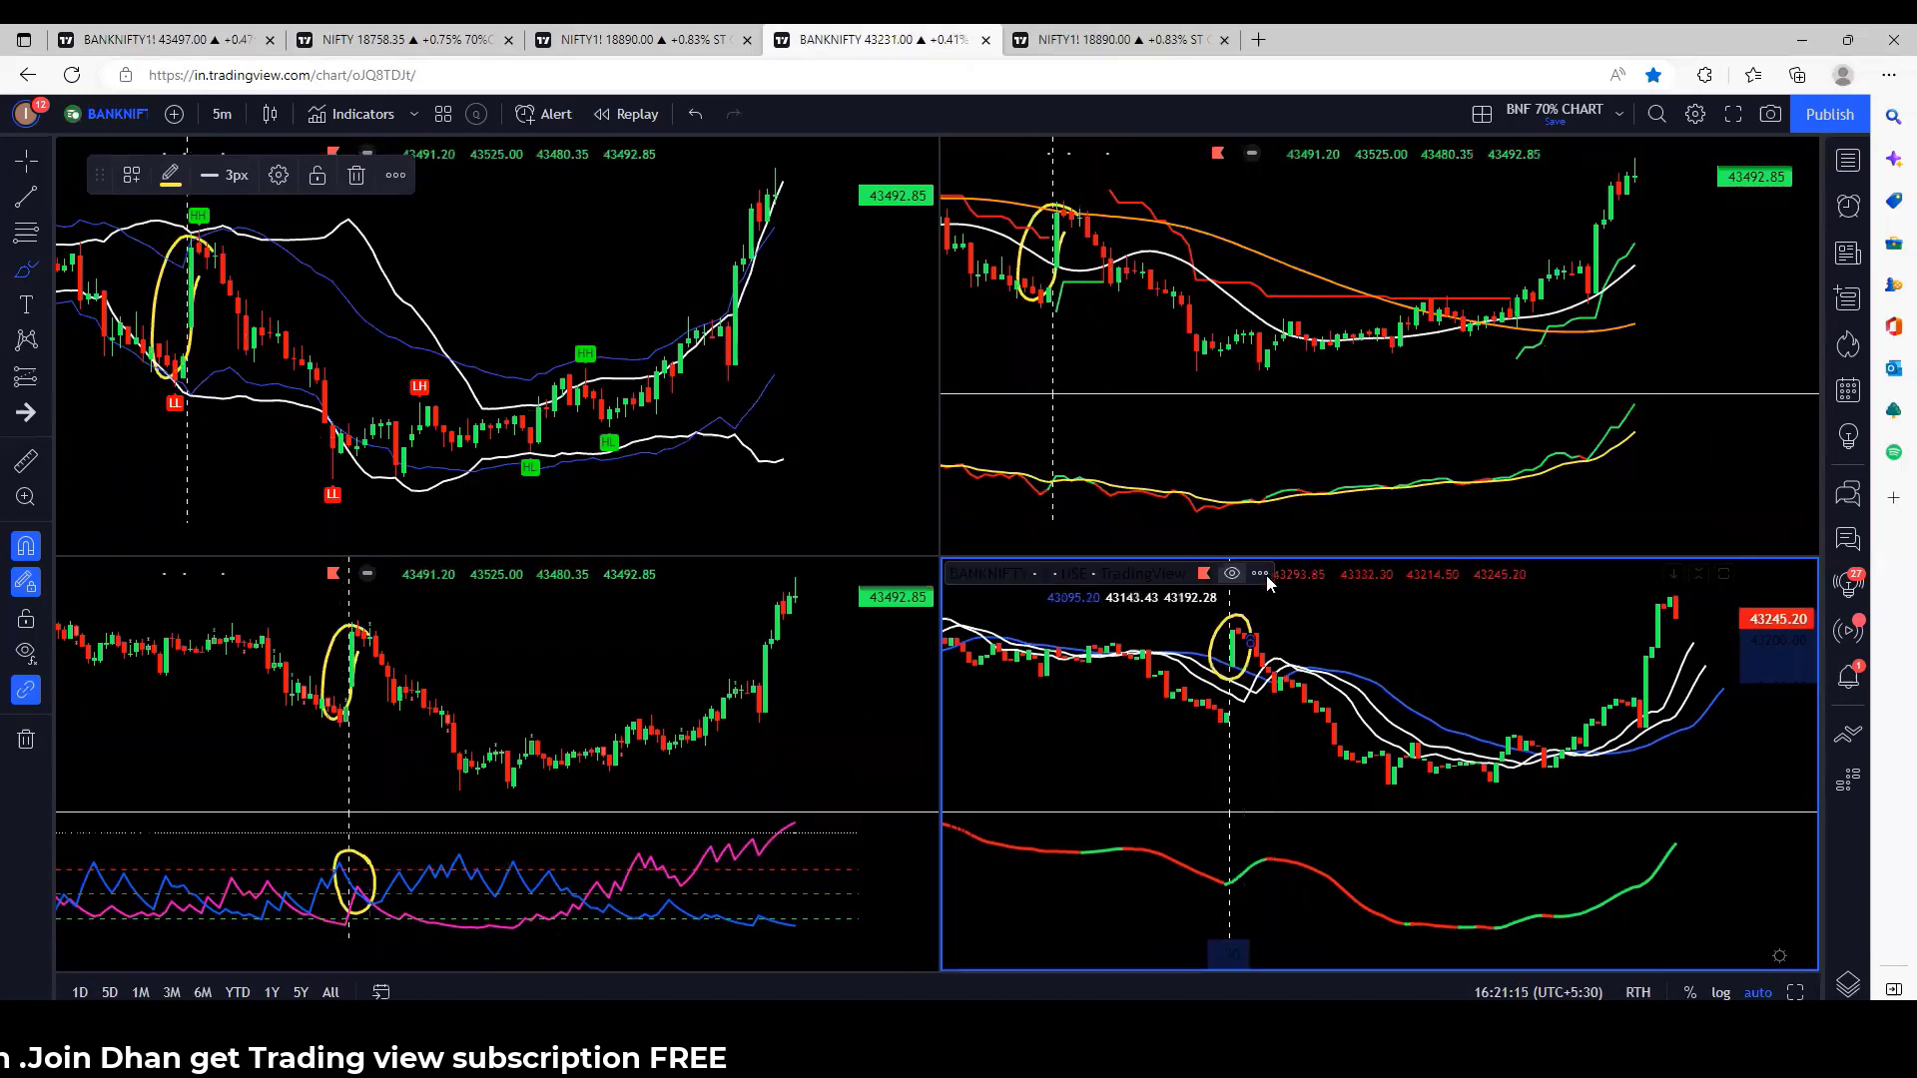
key("ctrl+1")
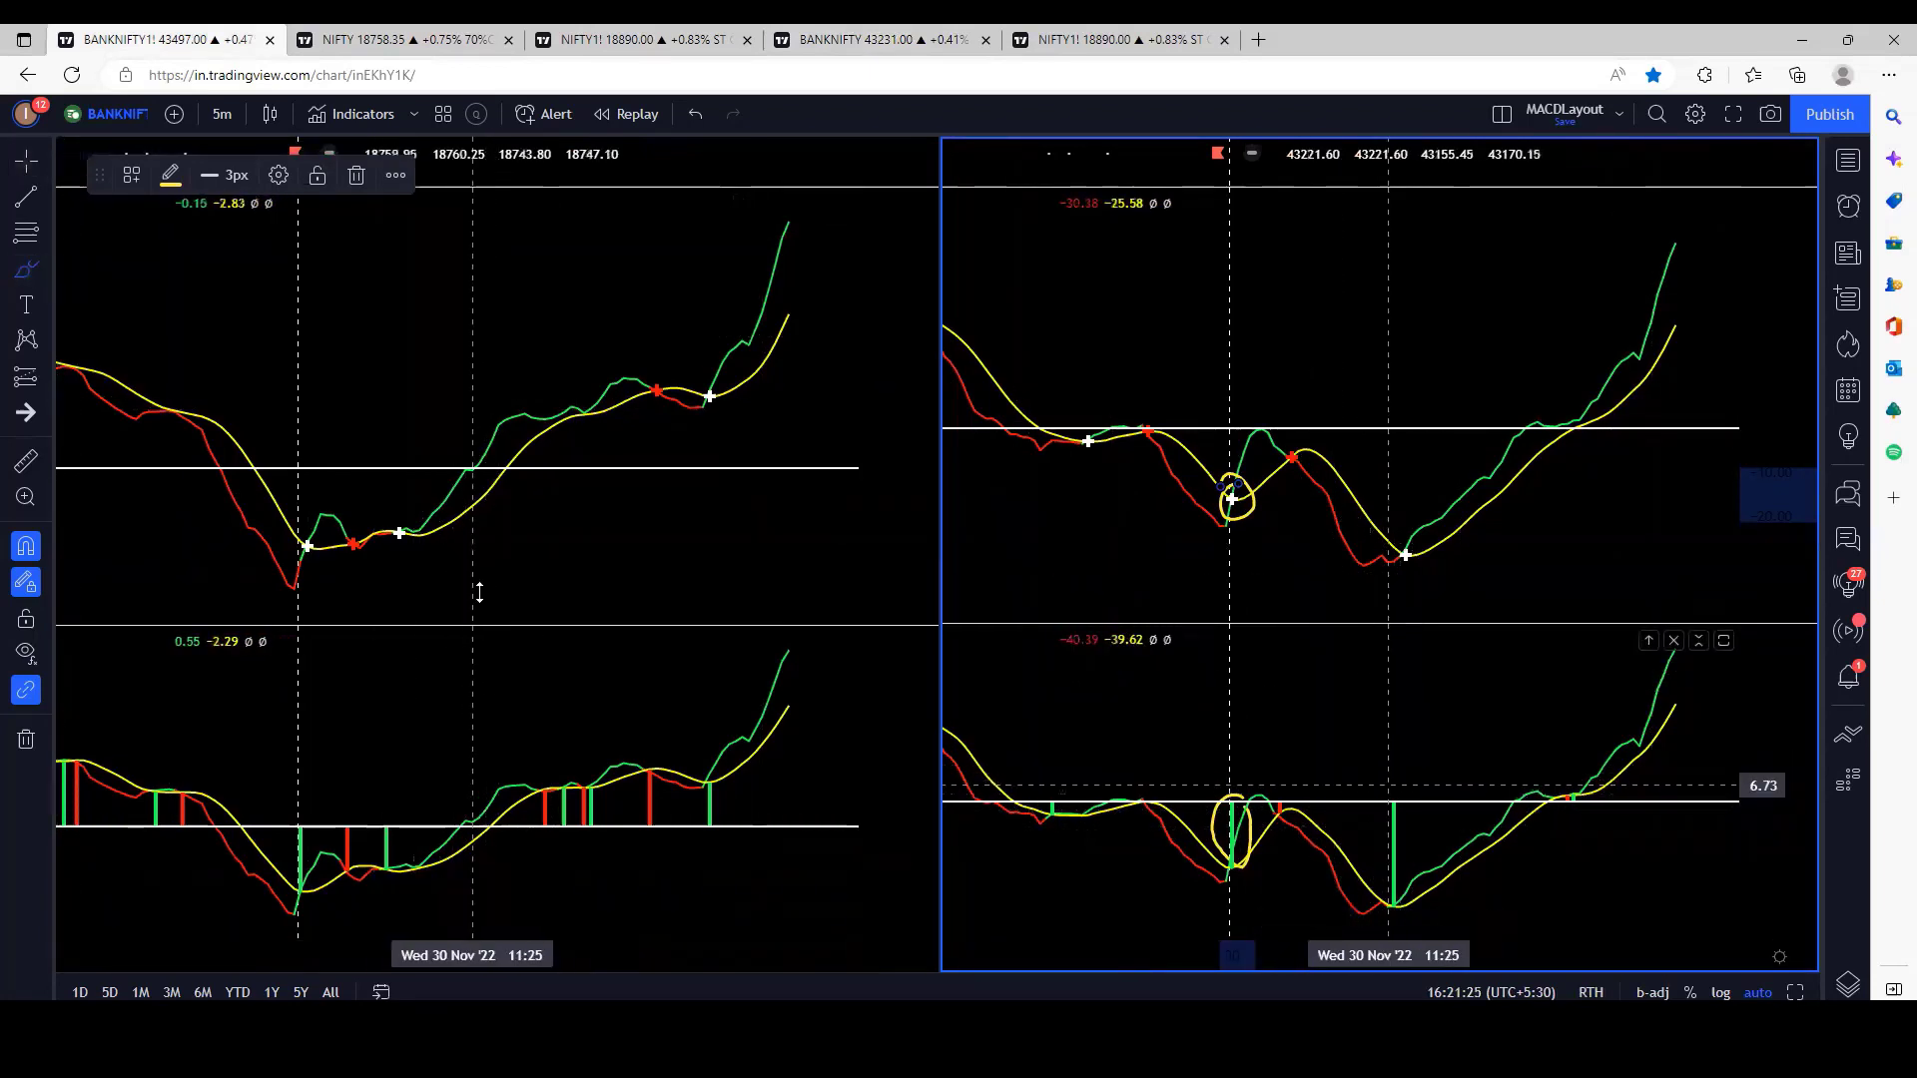
Brush-circle the 11:30 BANKNIFTY MACD crossover on the right panes, then show the BNF 70% layout
left_click(44, 271)
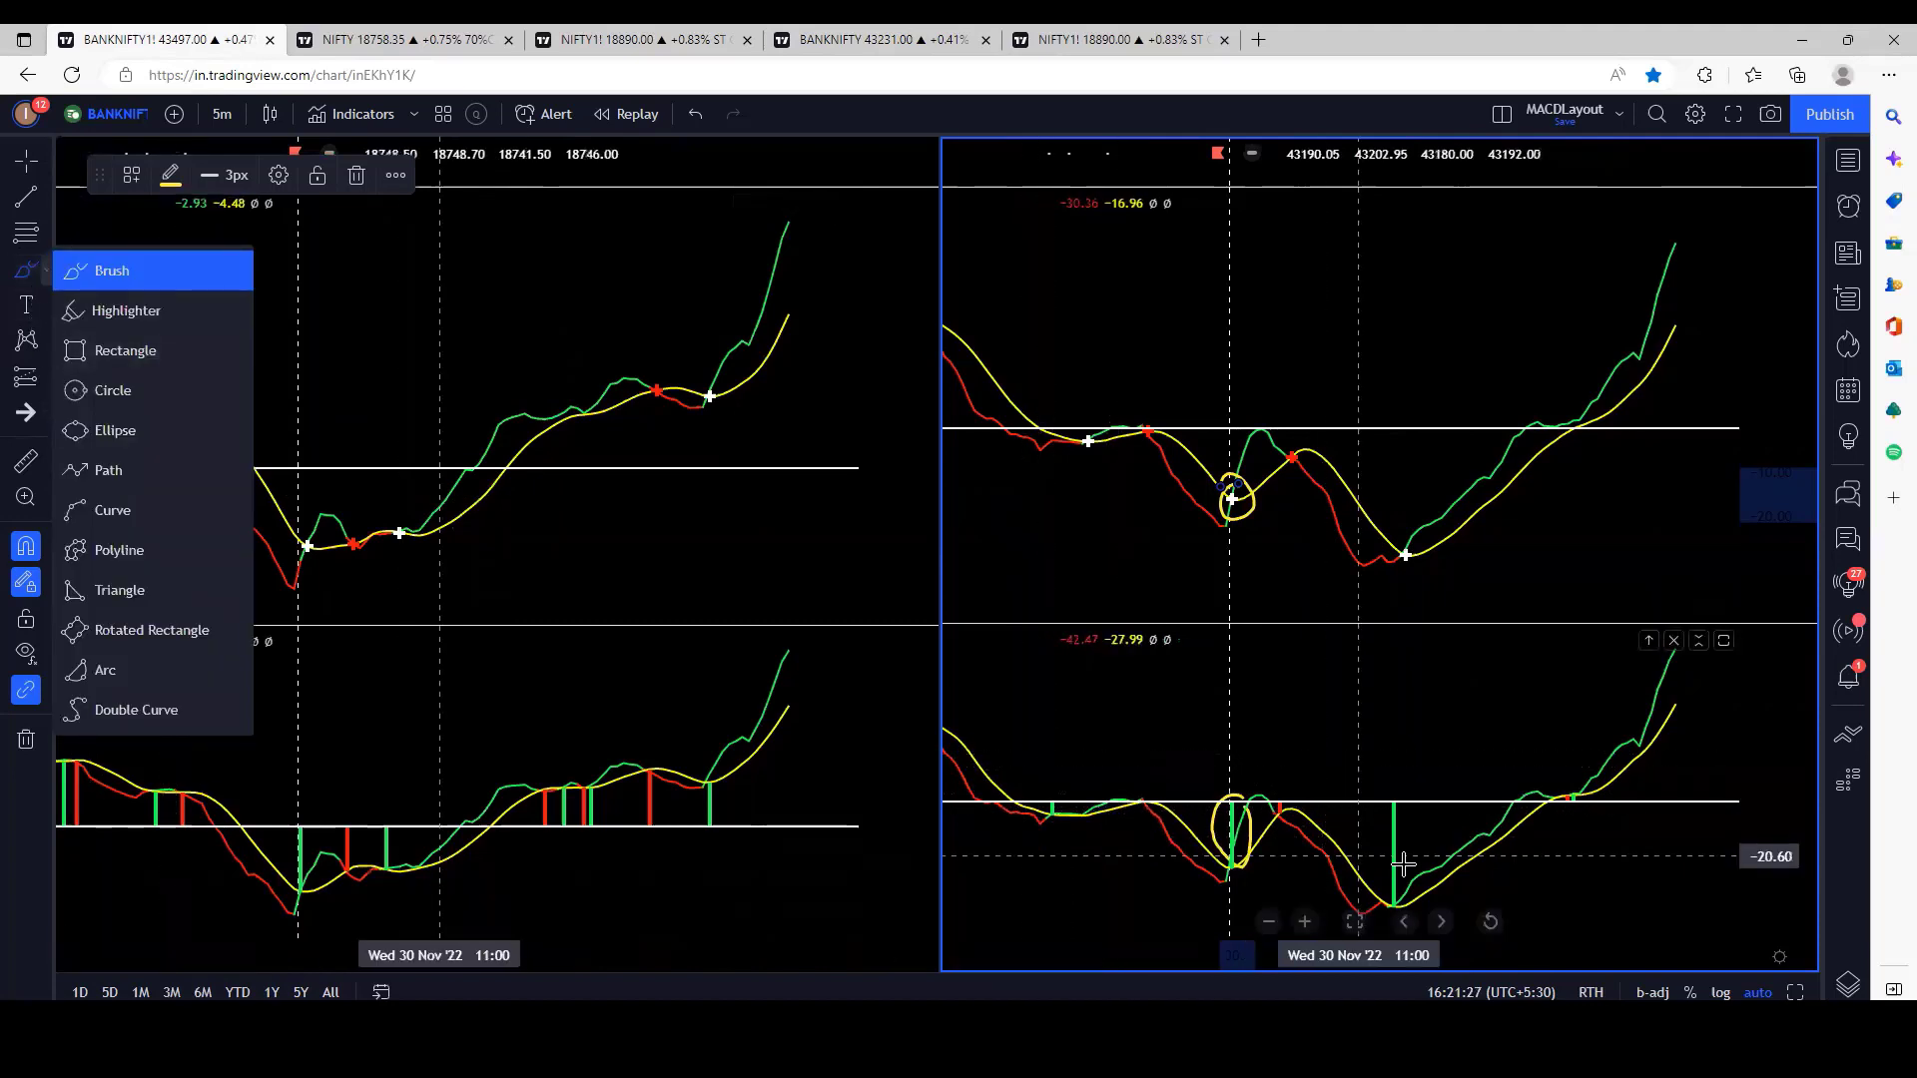
left_click(1383, 790)
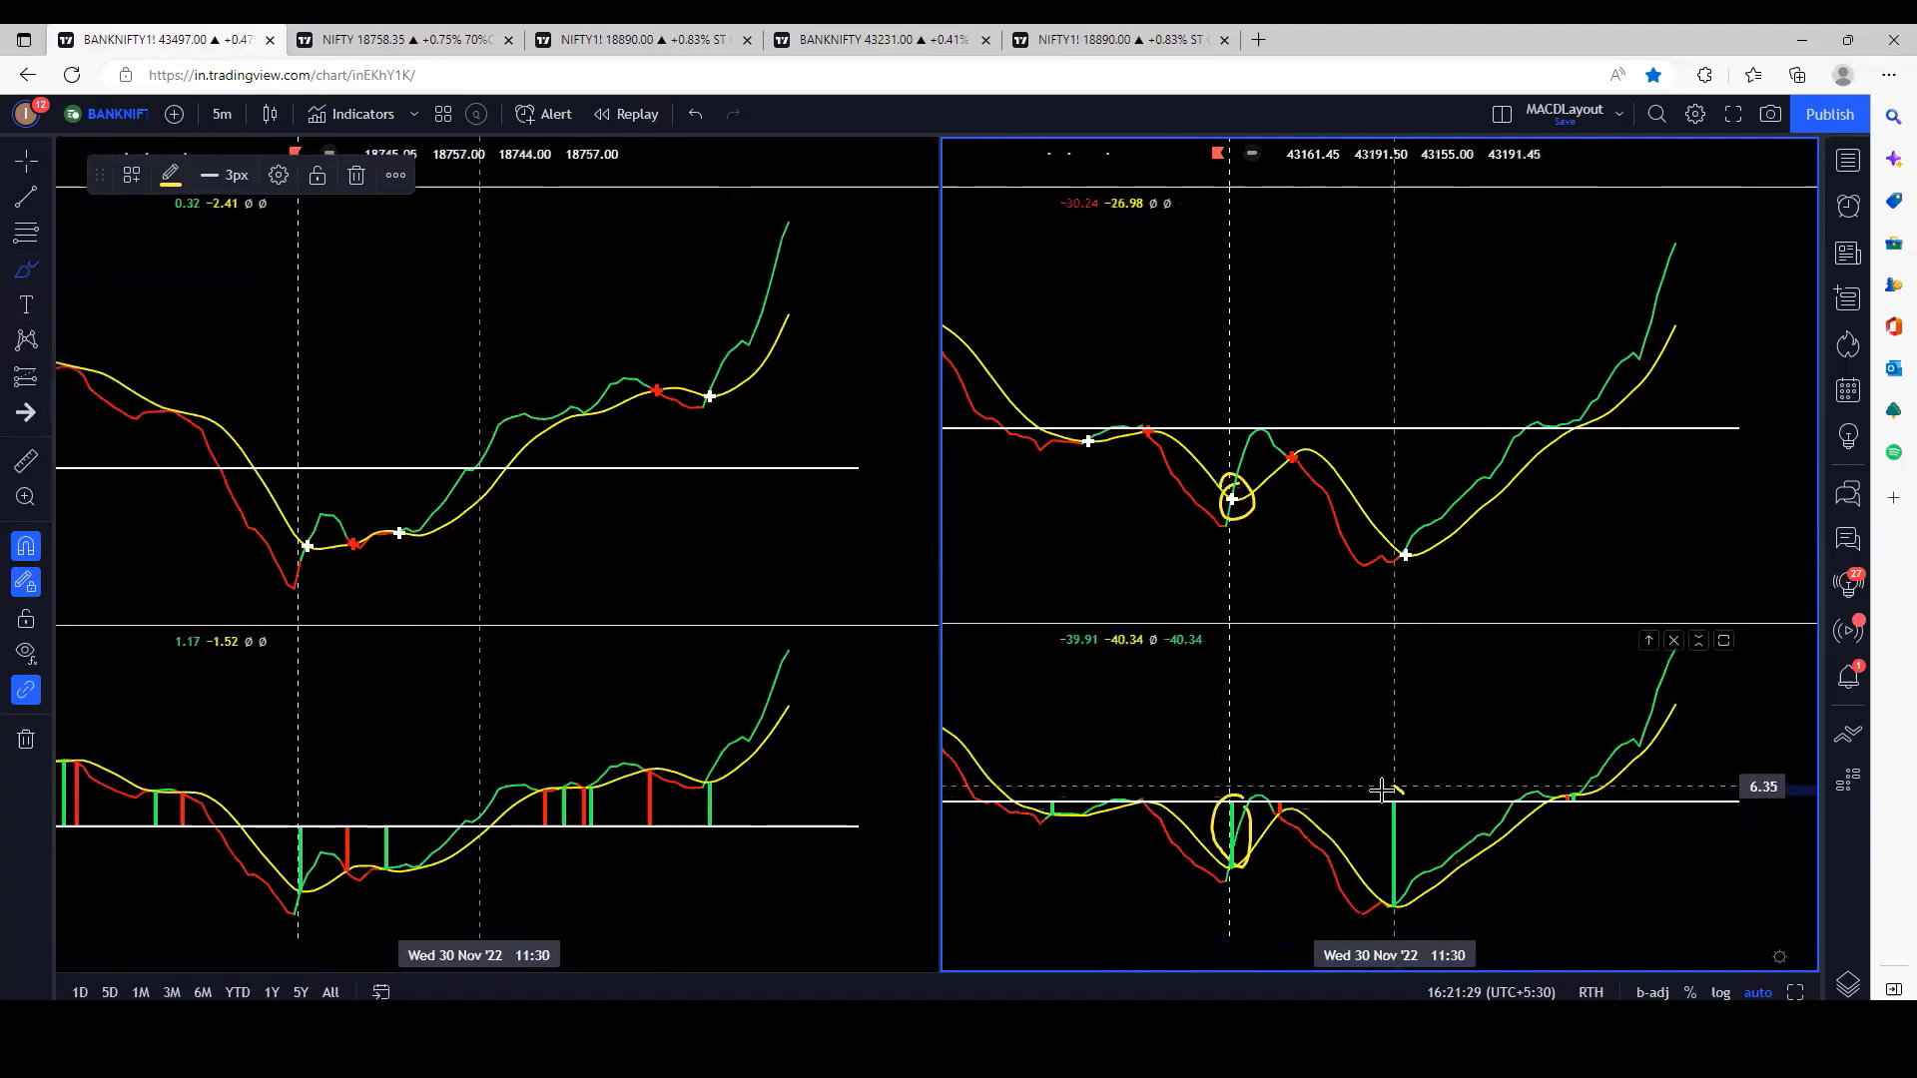
left_click_drag(1392, 564, 1398, 549)
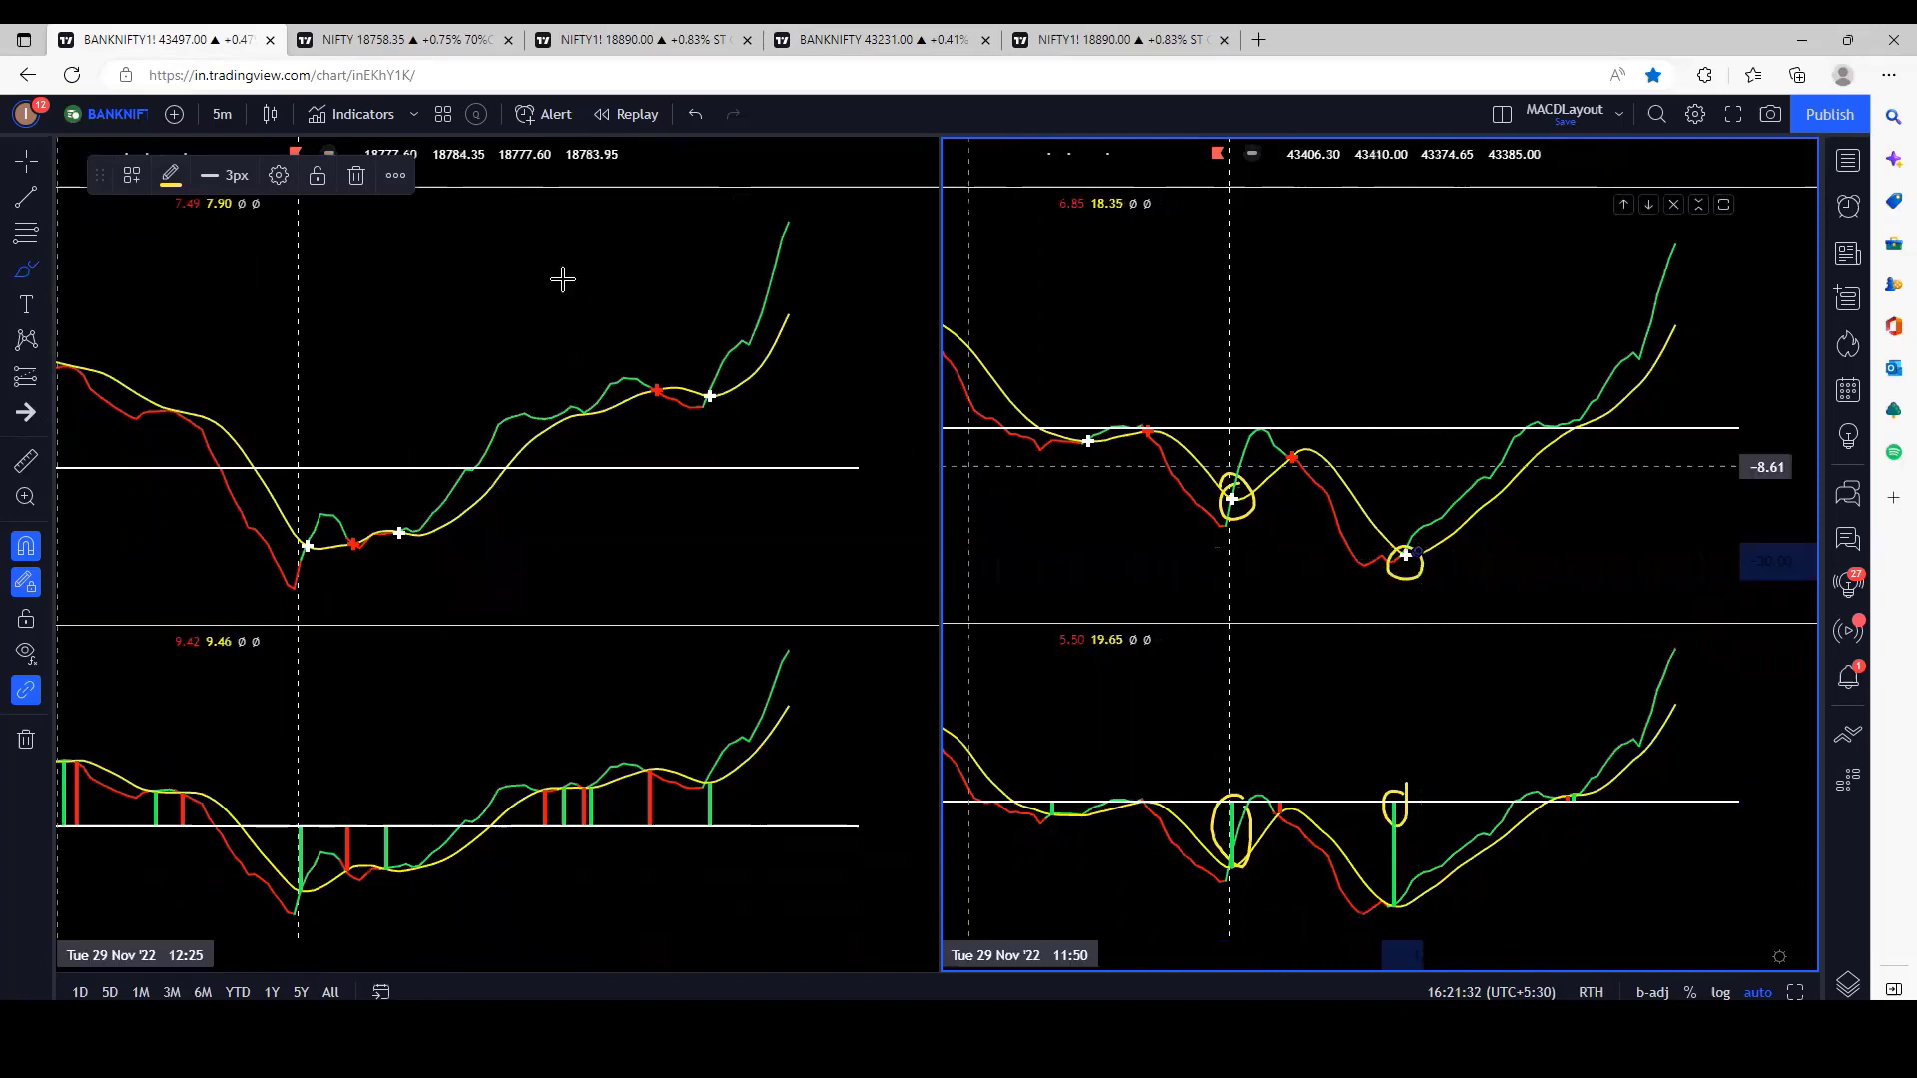
left_click(835, 41)
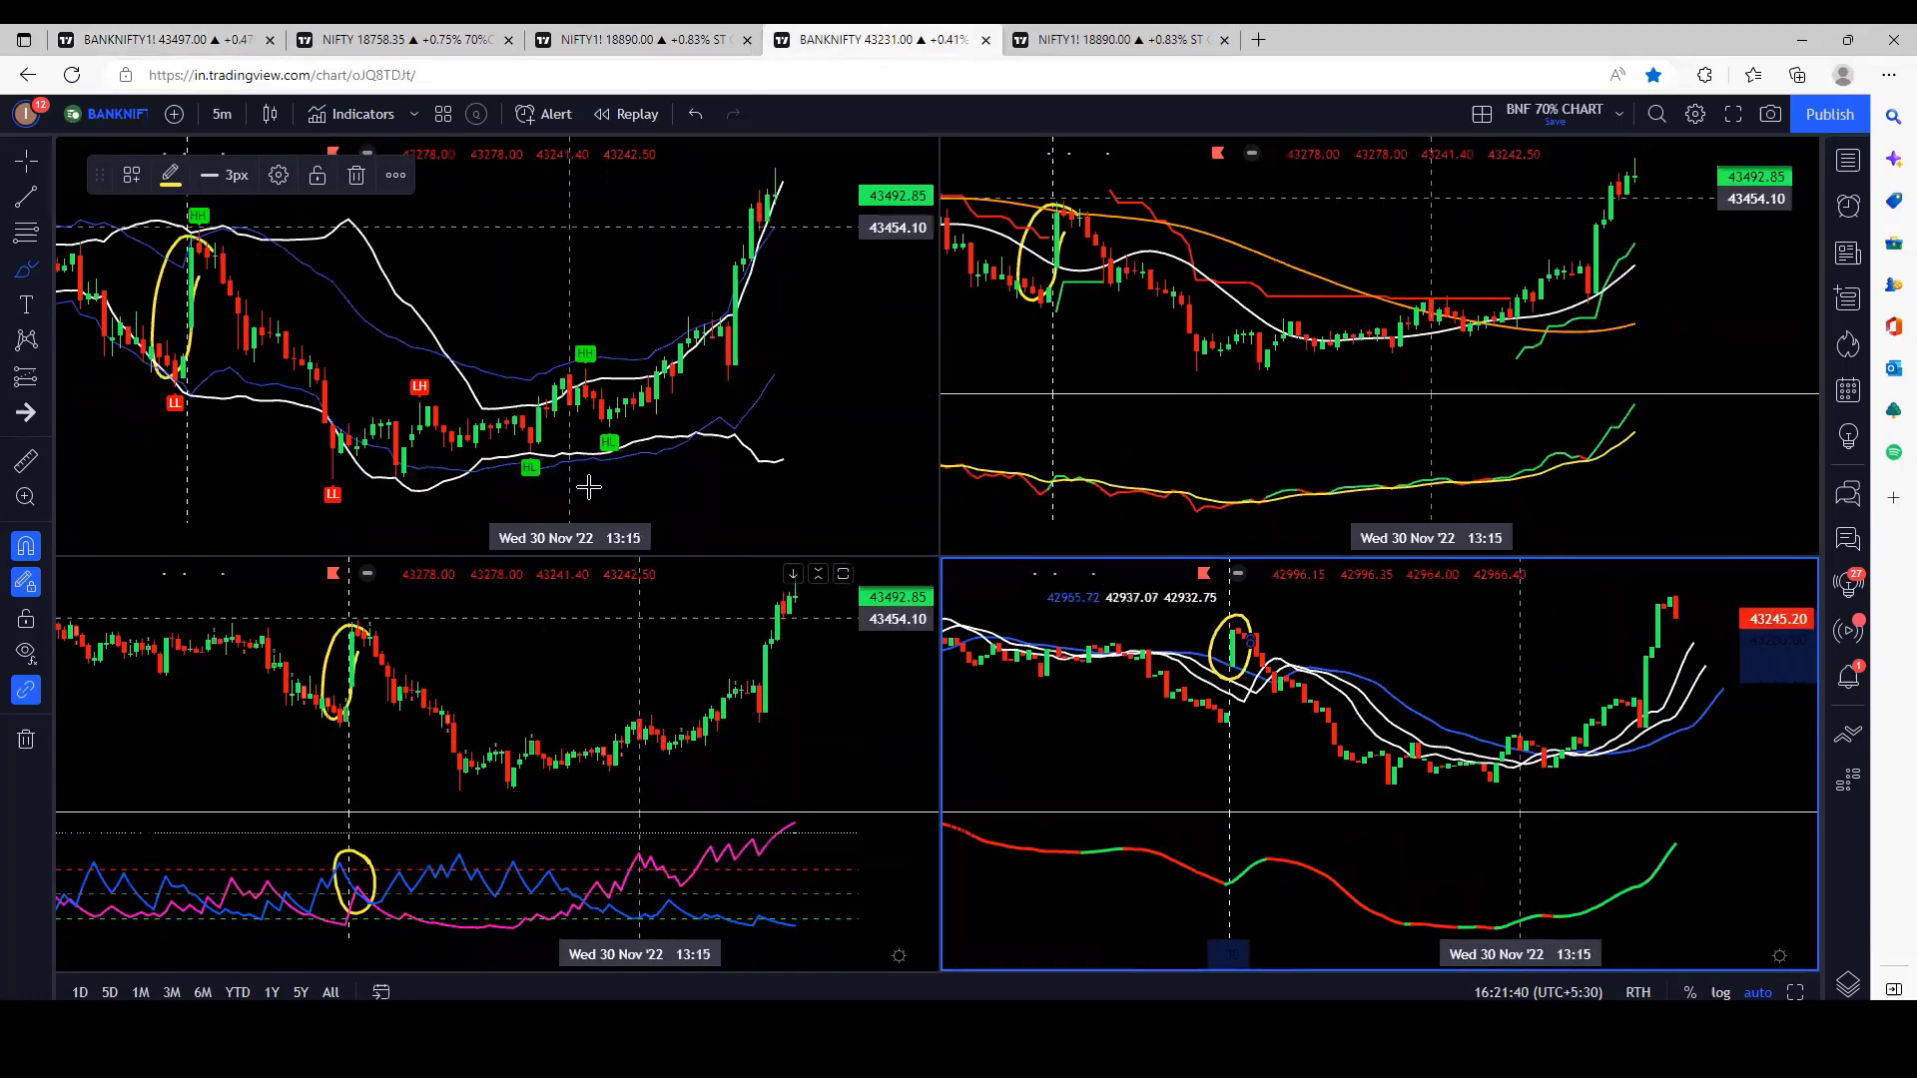
On the NIFTY ST chart, brush-circle the 14:27 oscillator dip and the 14:24 breakout candles
key("ctrl+Tab")
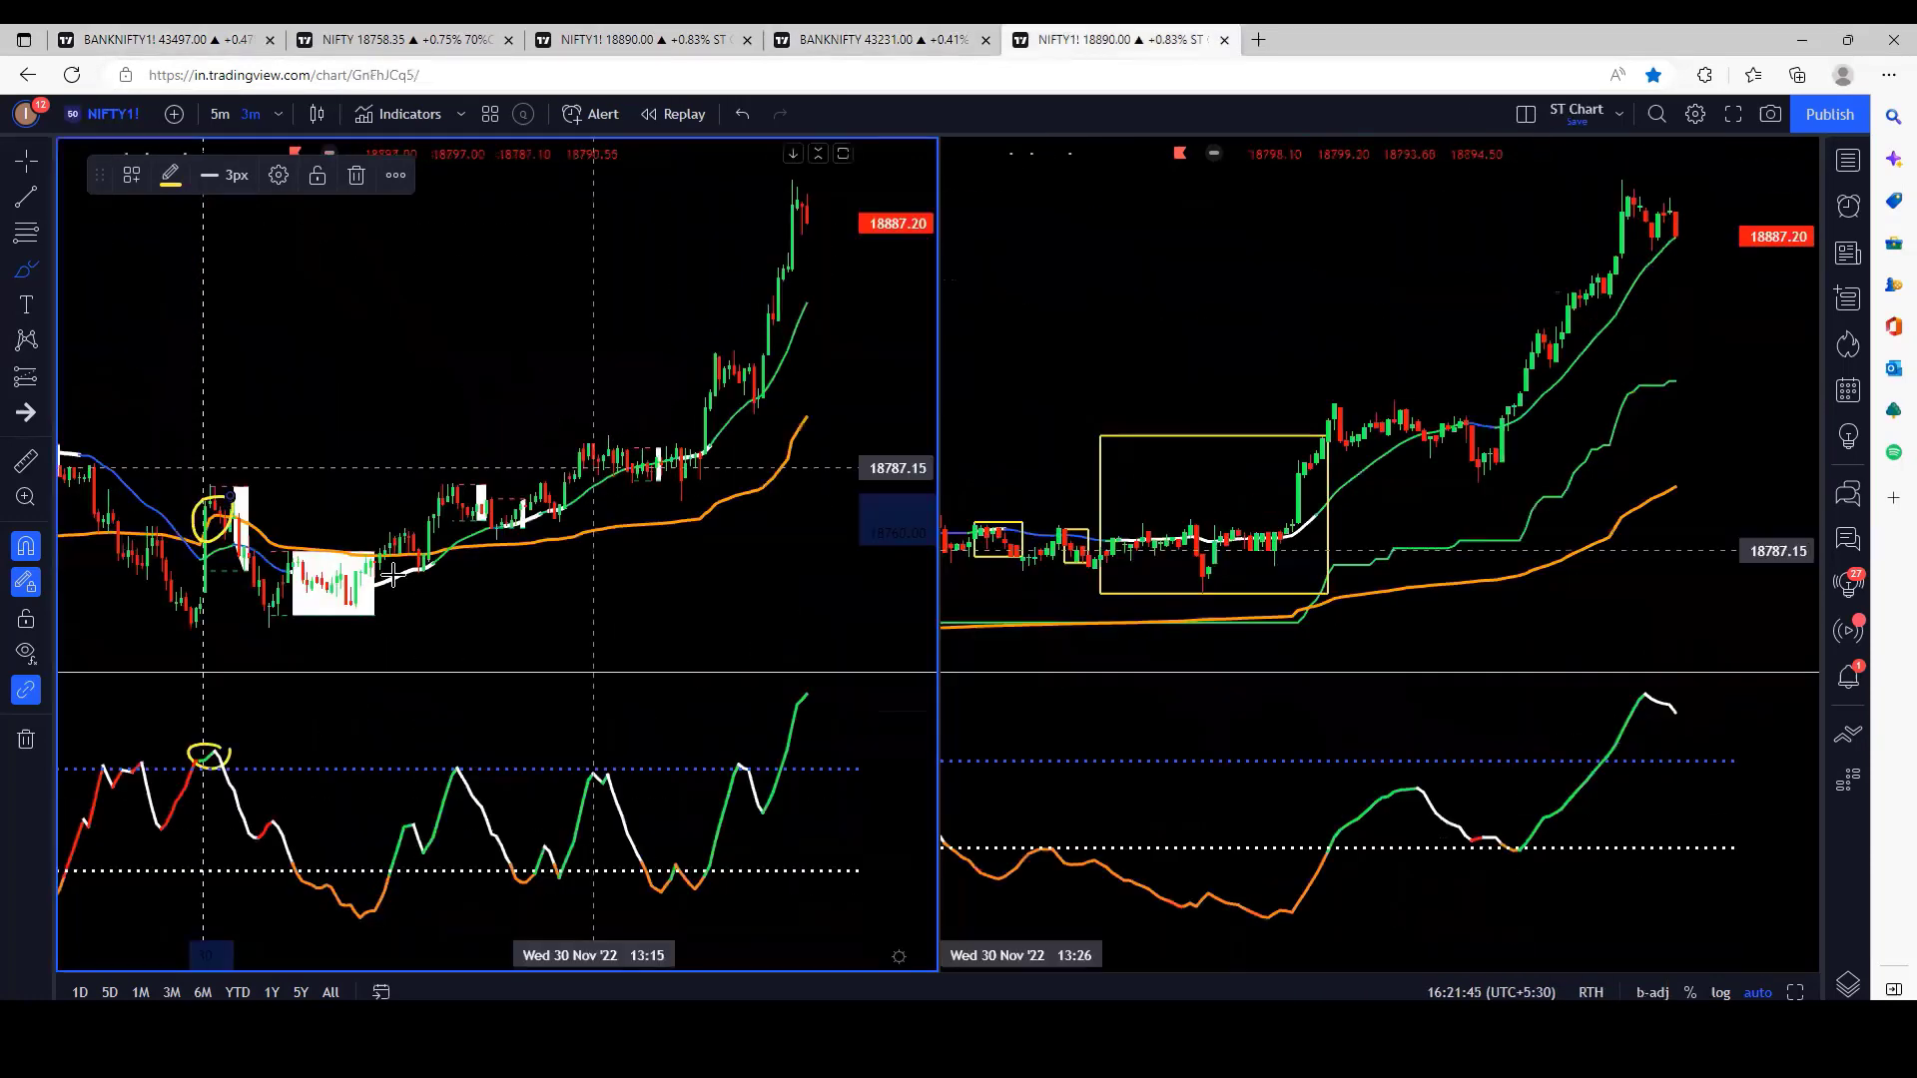
left_click(27, 271)
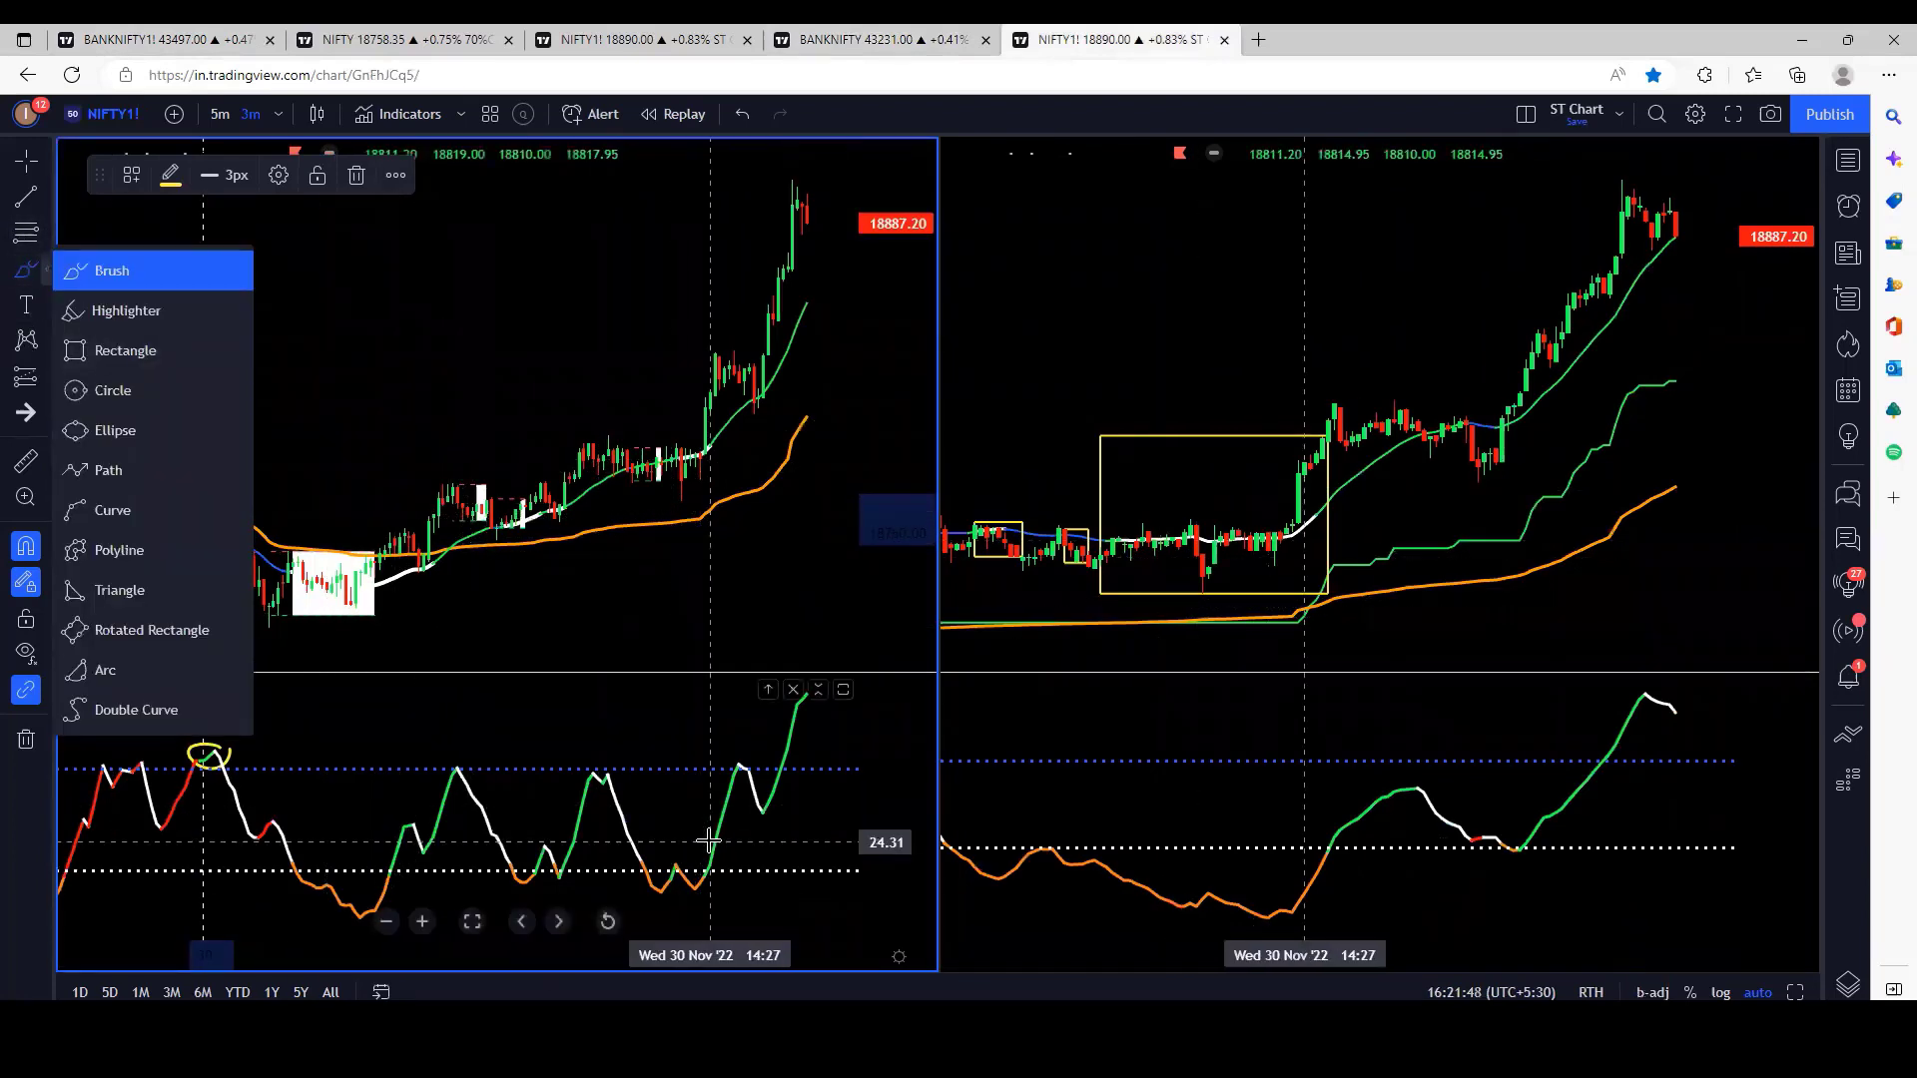
mouse_move(715, 855)
left_mouse_down()
mouse_move(693, 873)
mouse_move(711, 885)
left_mouse_up()
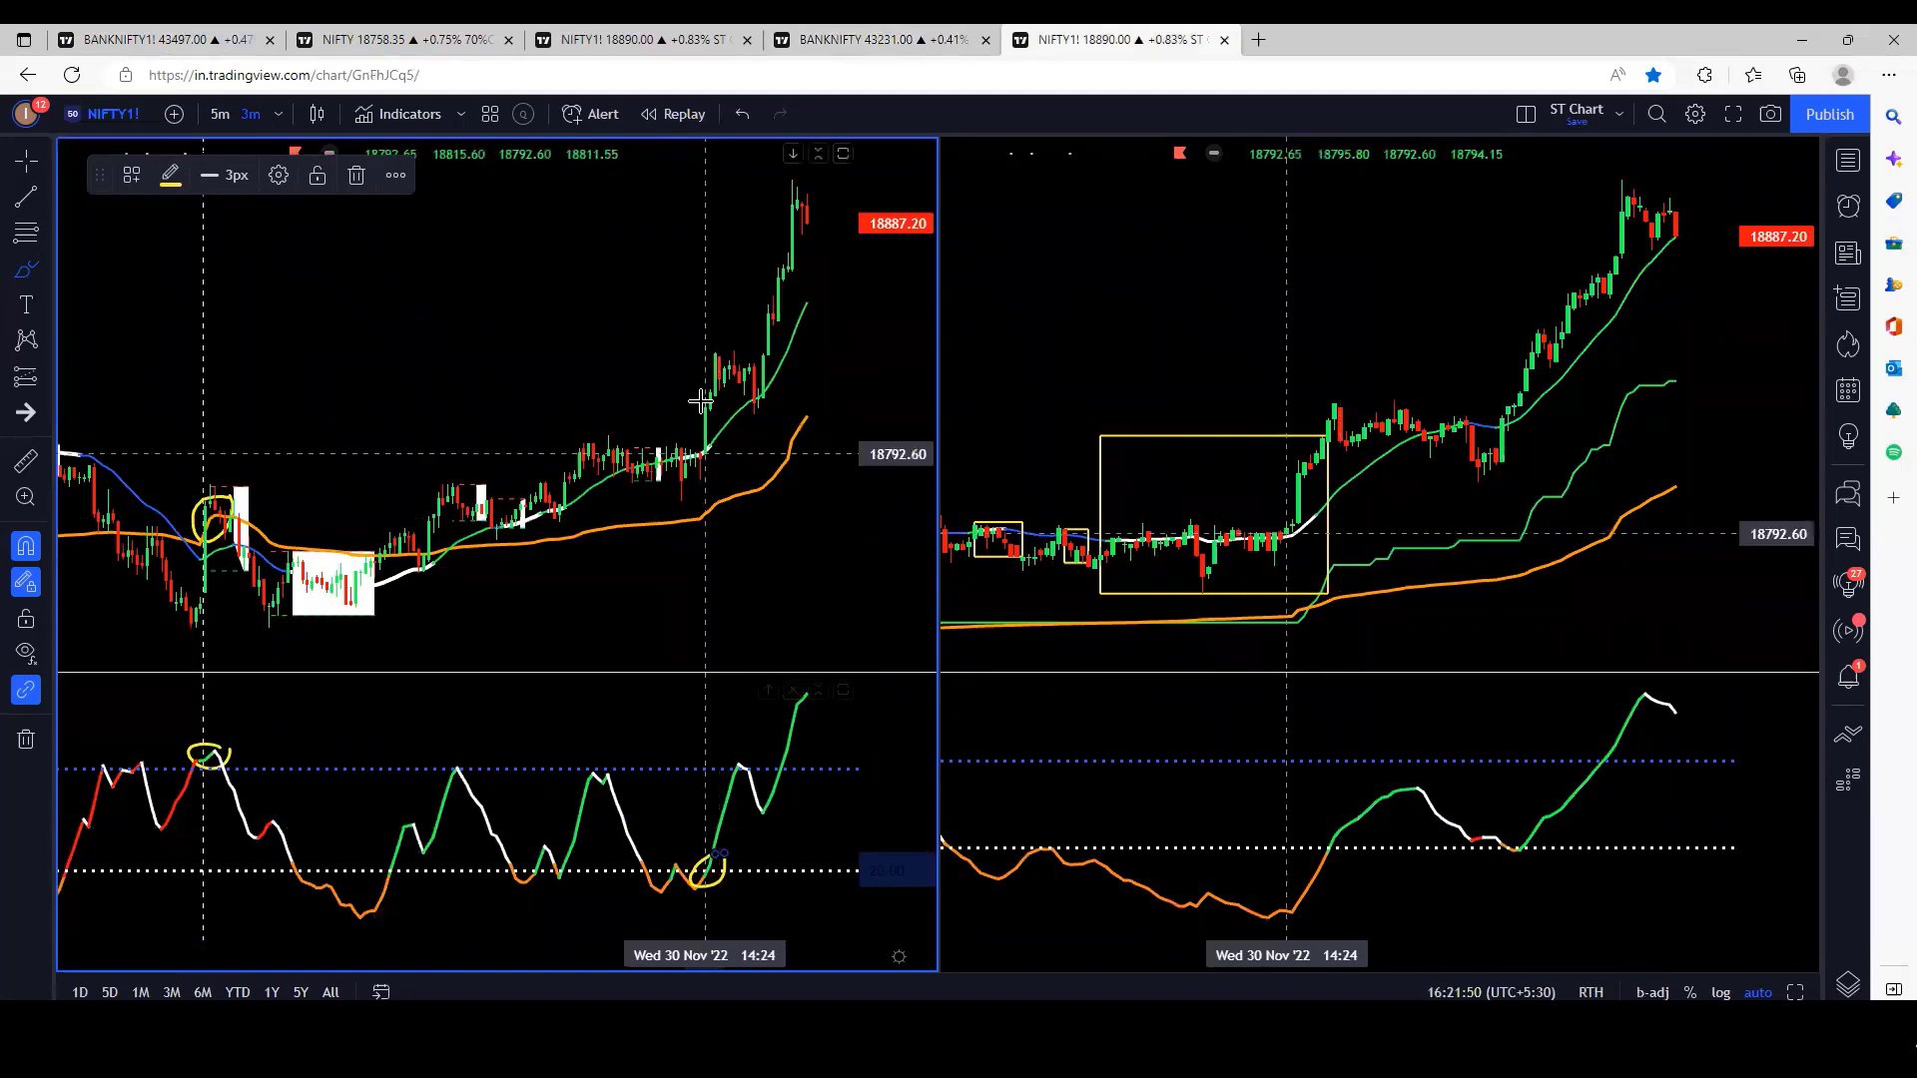
left_click_drag(704, 398, 703, 395)
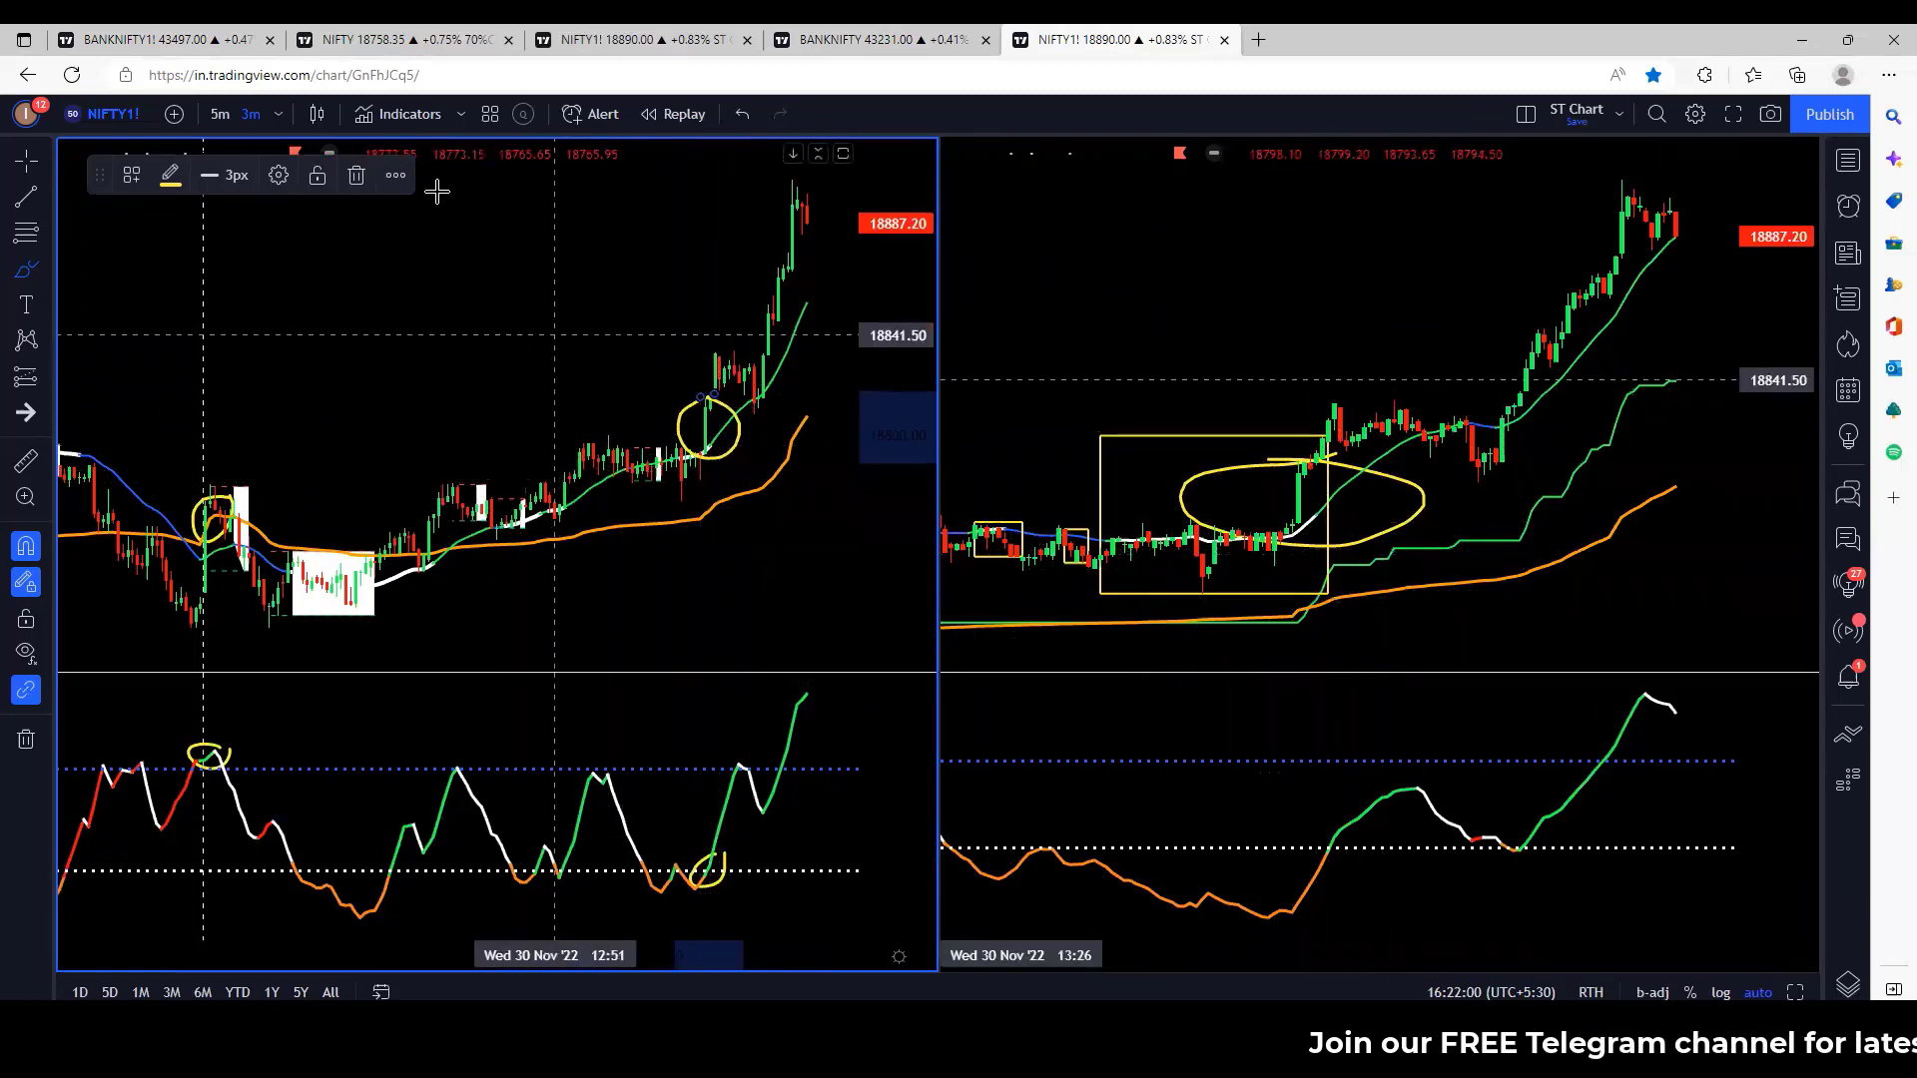
left_click(399, 38)
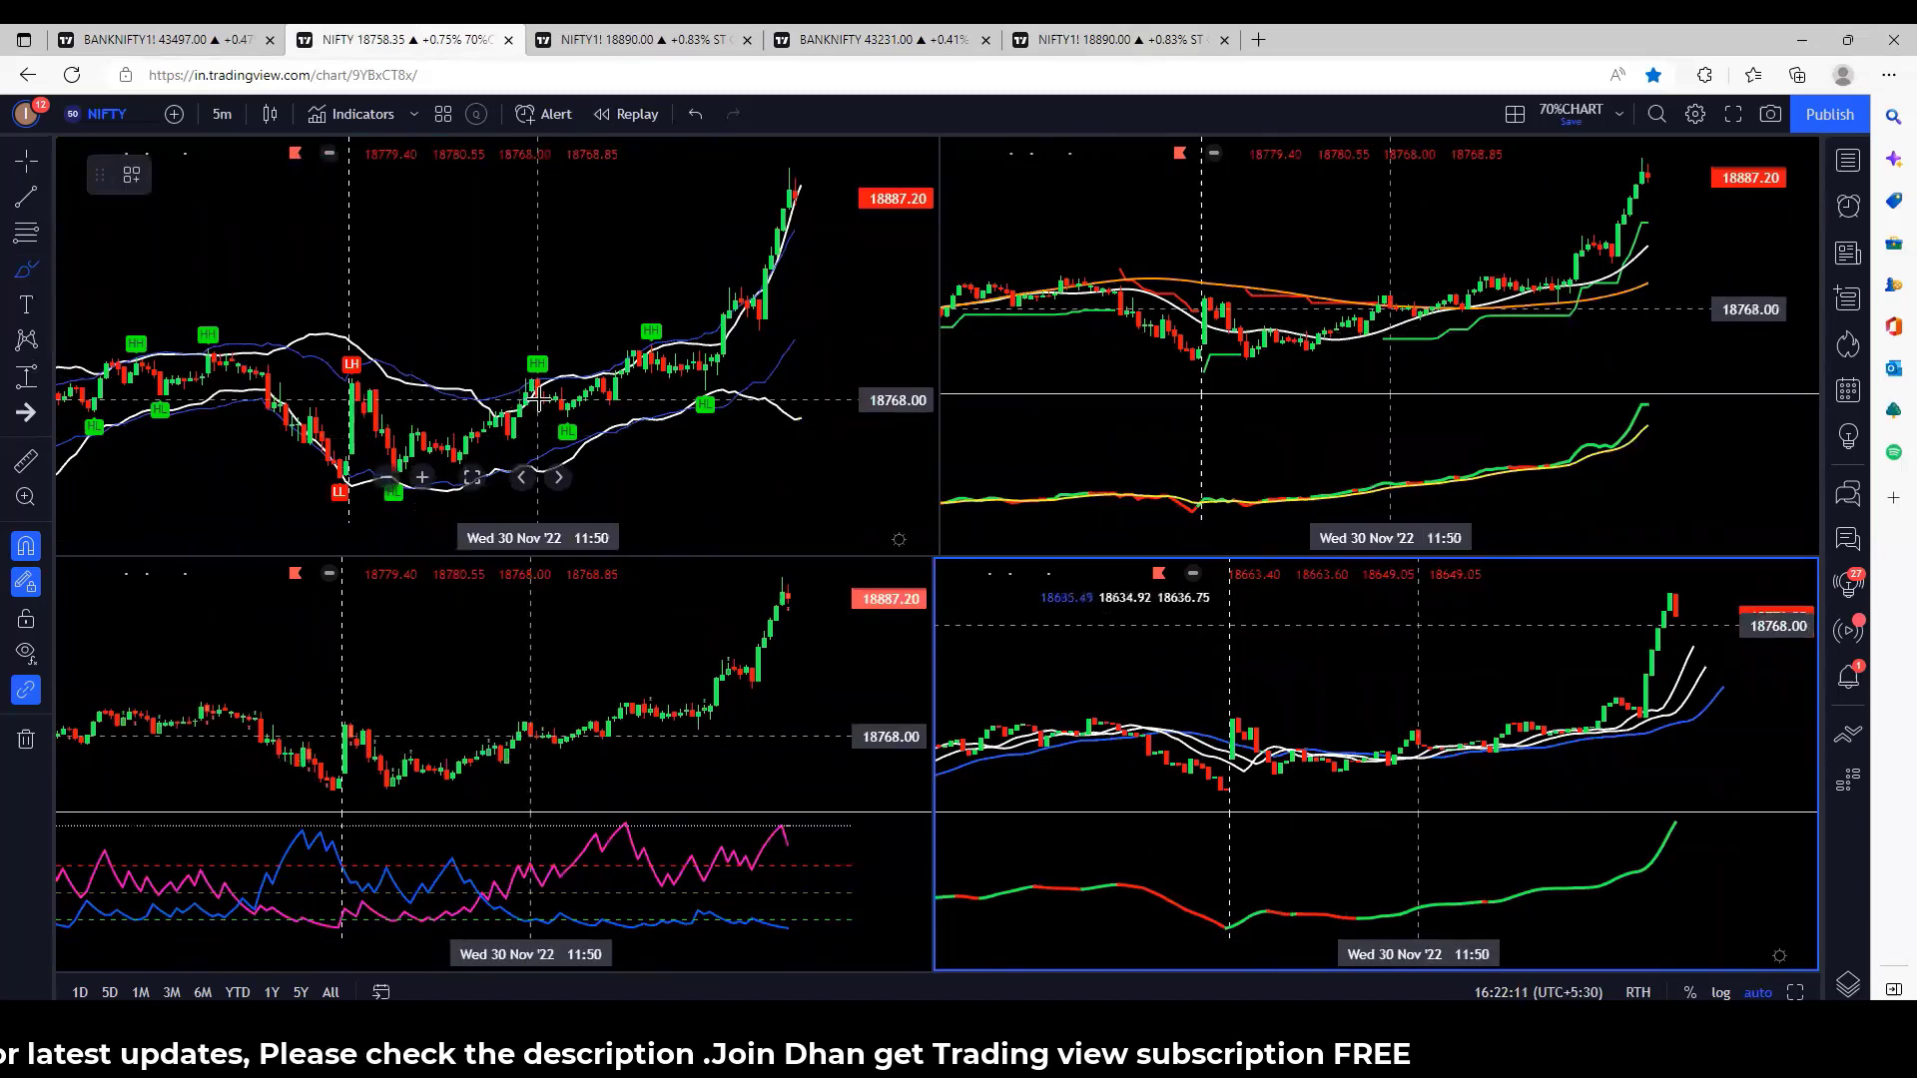
Draw a small yellow ellipse around the 11:40–11:50 breakout candles in the top-left pane
left_click_drag(512, 409, 539, 405)
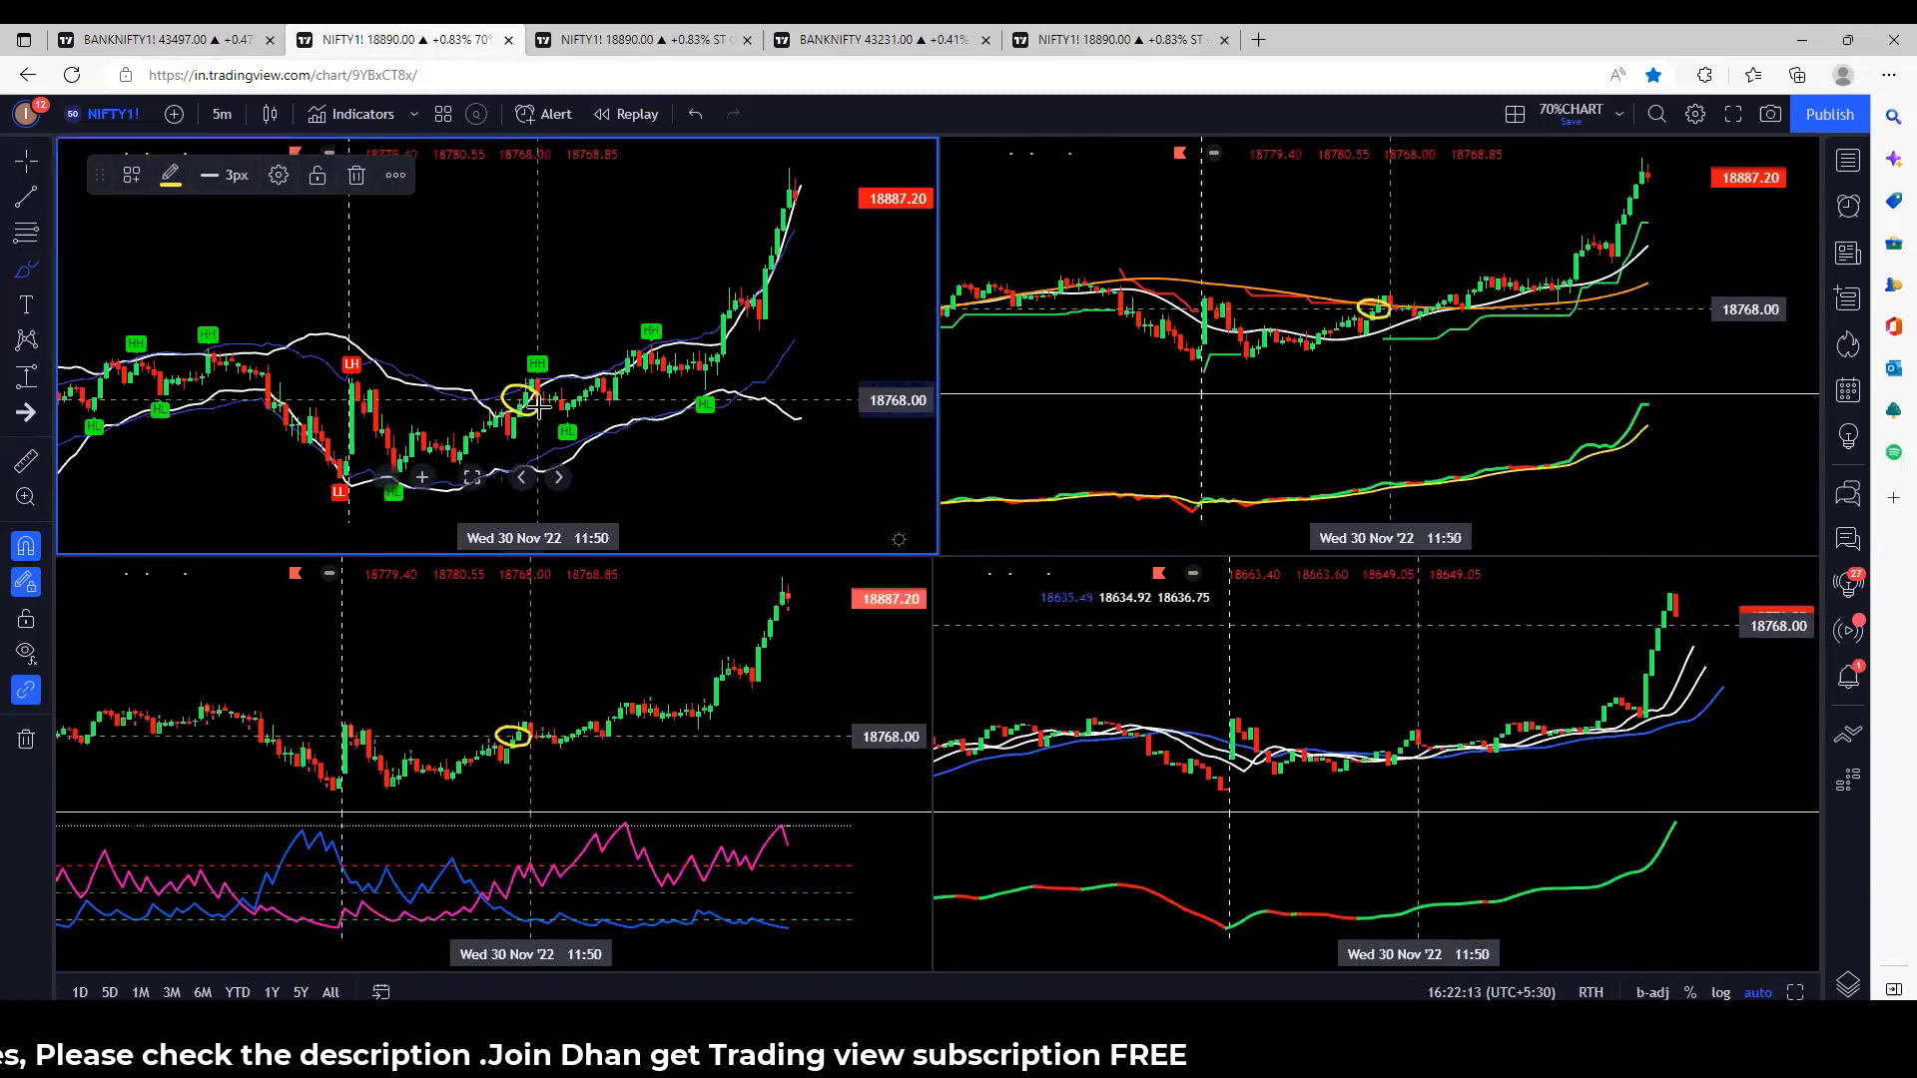